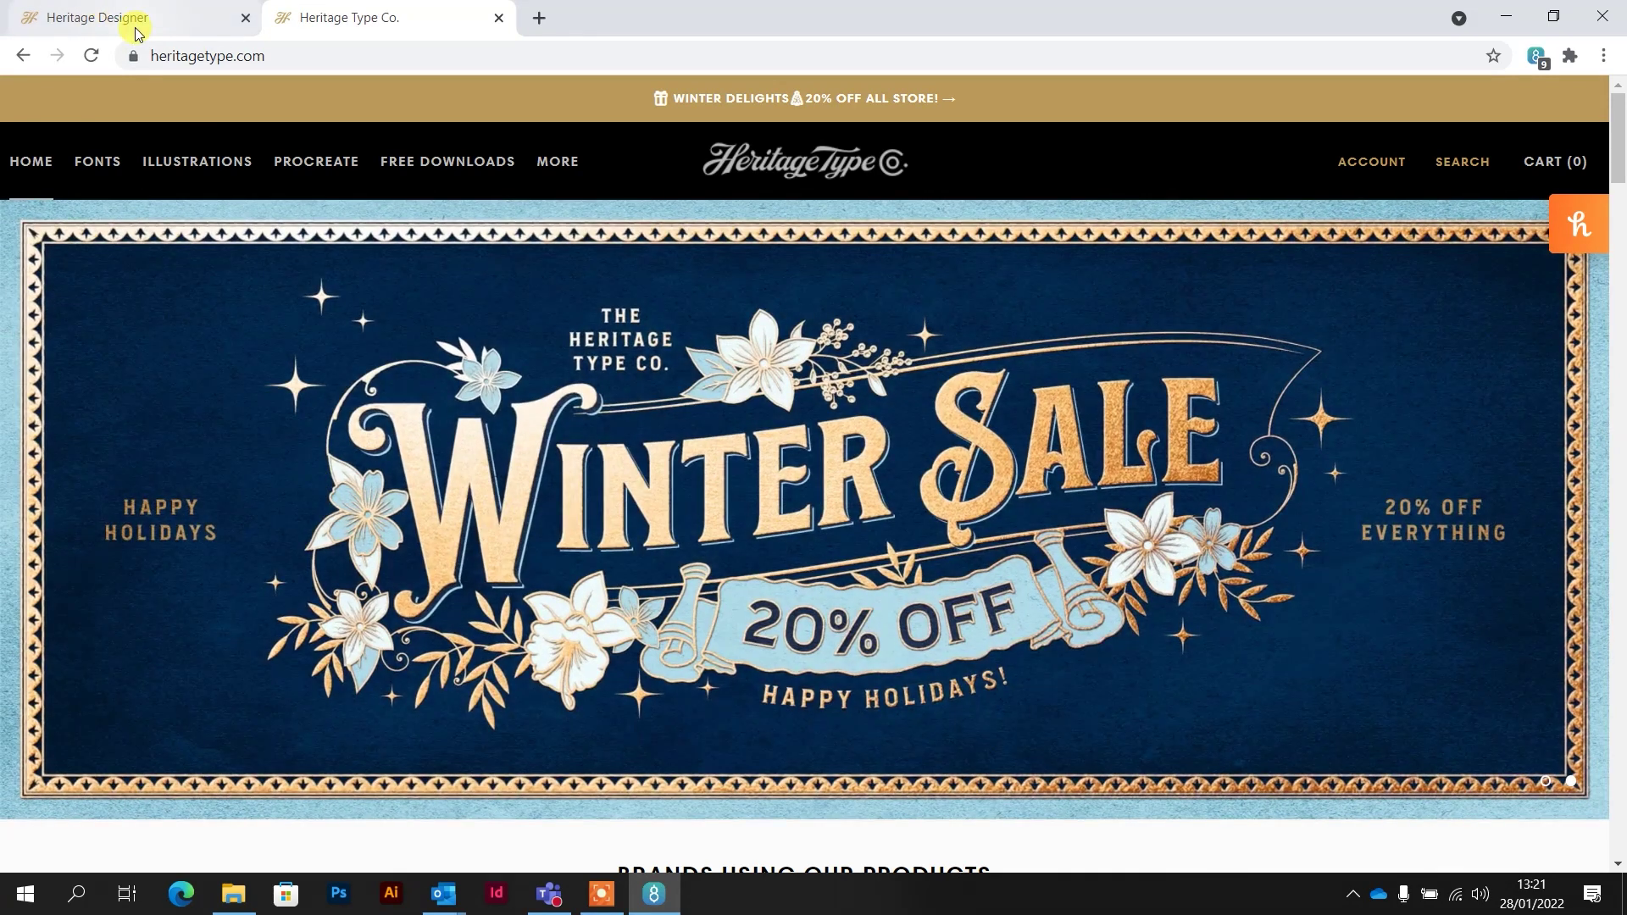
Go to the Heritage Designer home page and open the P avatar's account dropdown
{"action": "left_click", "coordinate": [134, 23]}
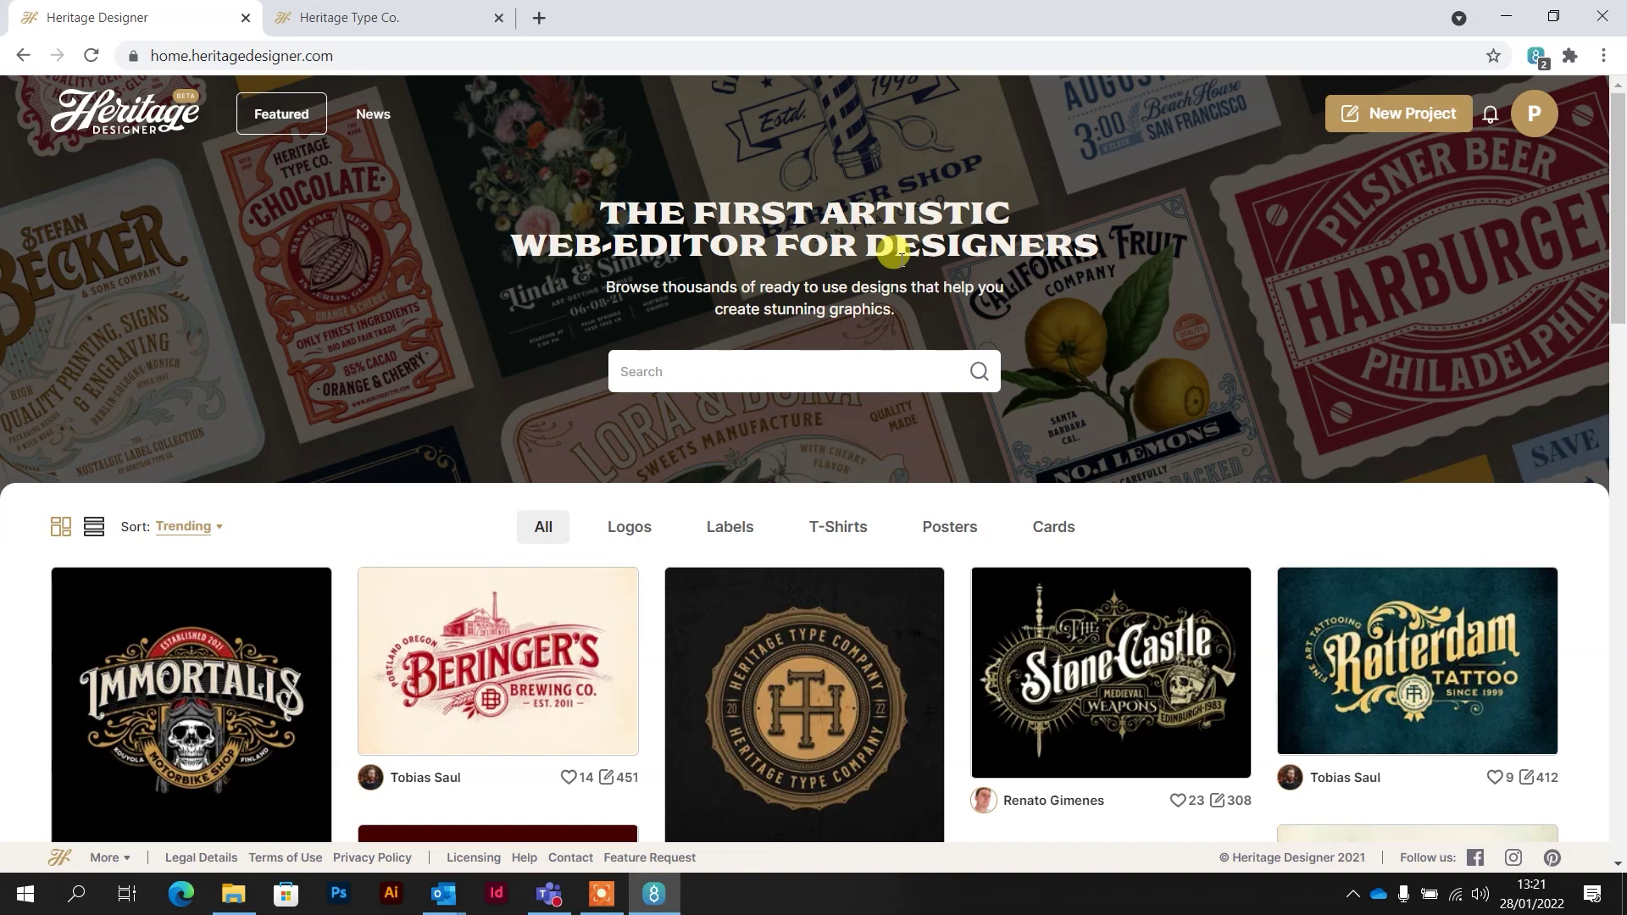
{"action": "left_click", "coordinate": [1535, 117]}
Open Subscription settings, review the PRO plan features, then return to the home page
{"action": "left_click", "coordinate": [1432, 305]}
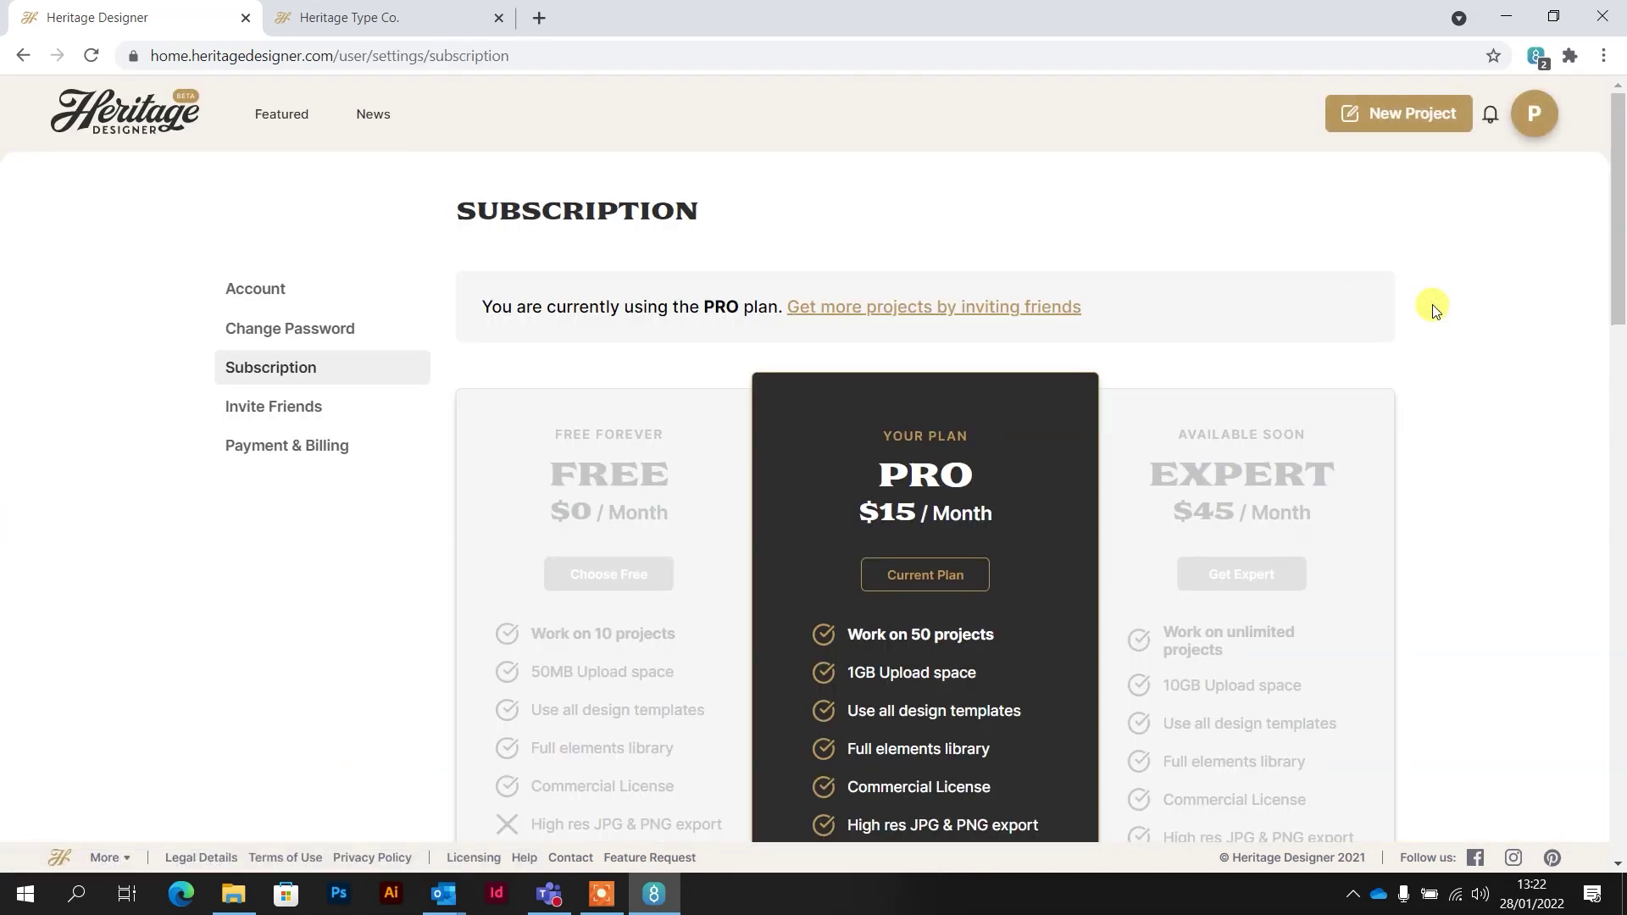
{"action": "scroll", "coordinate": [927, 365], "scroll_direction": "down", "scroll_amount": 2}
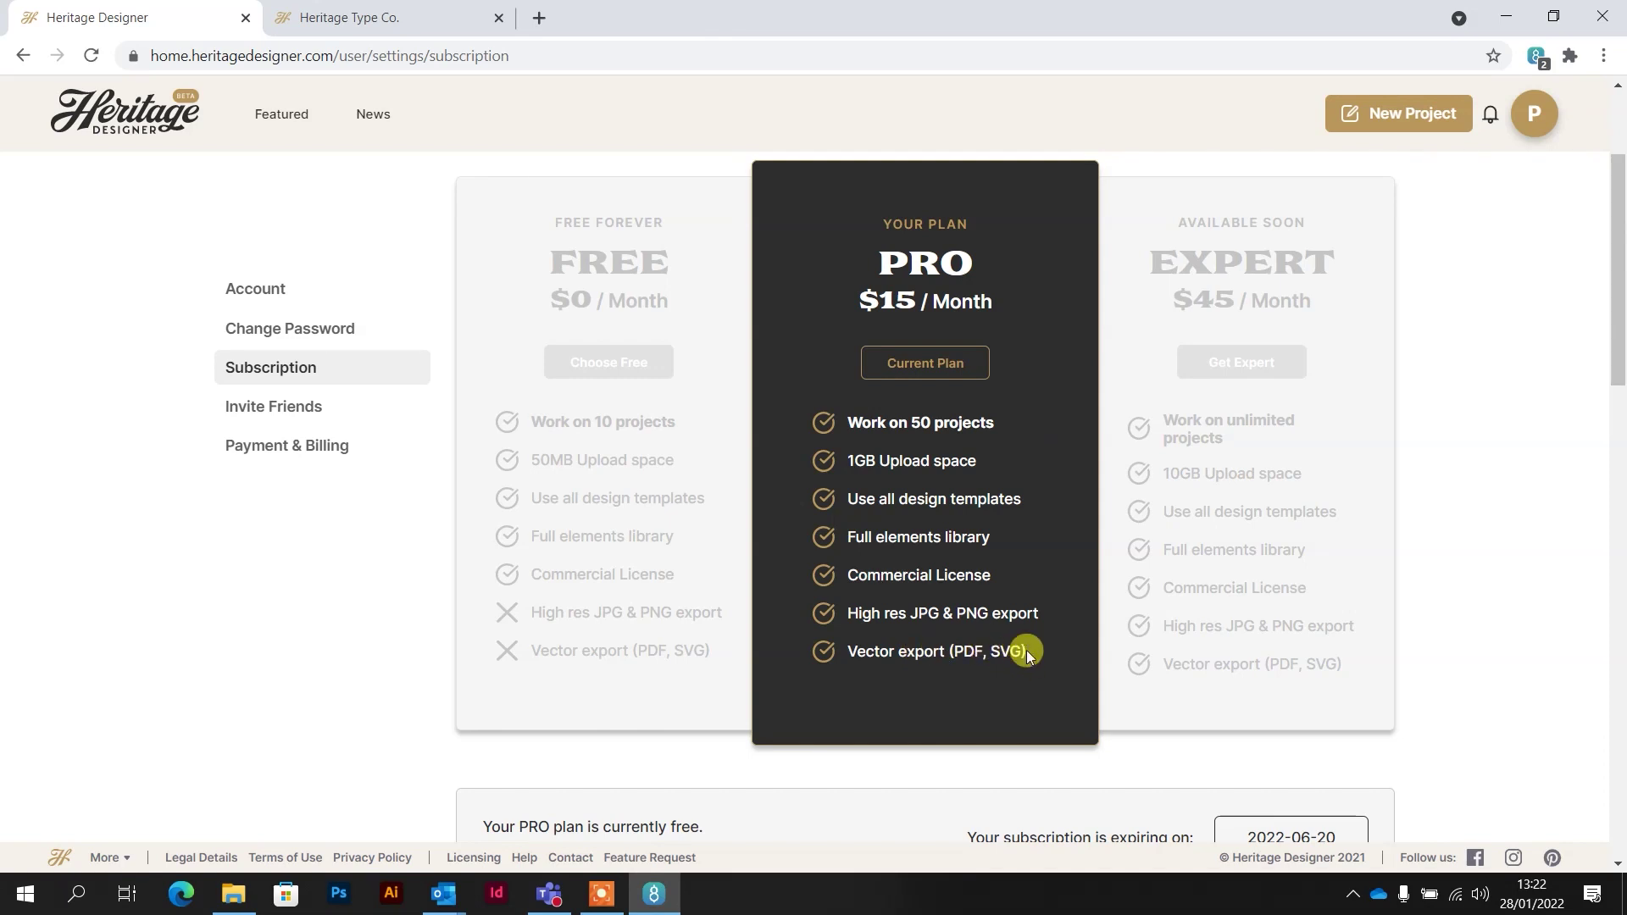
{"action": "left_click", "coordinate": [127, 120]}
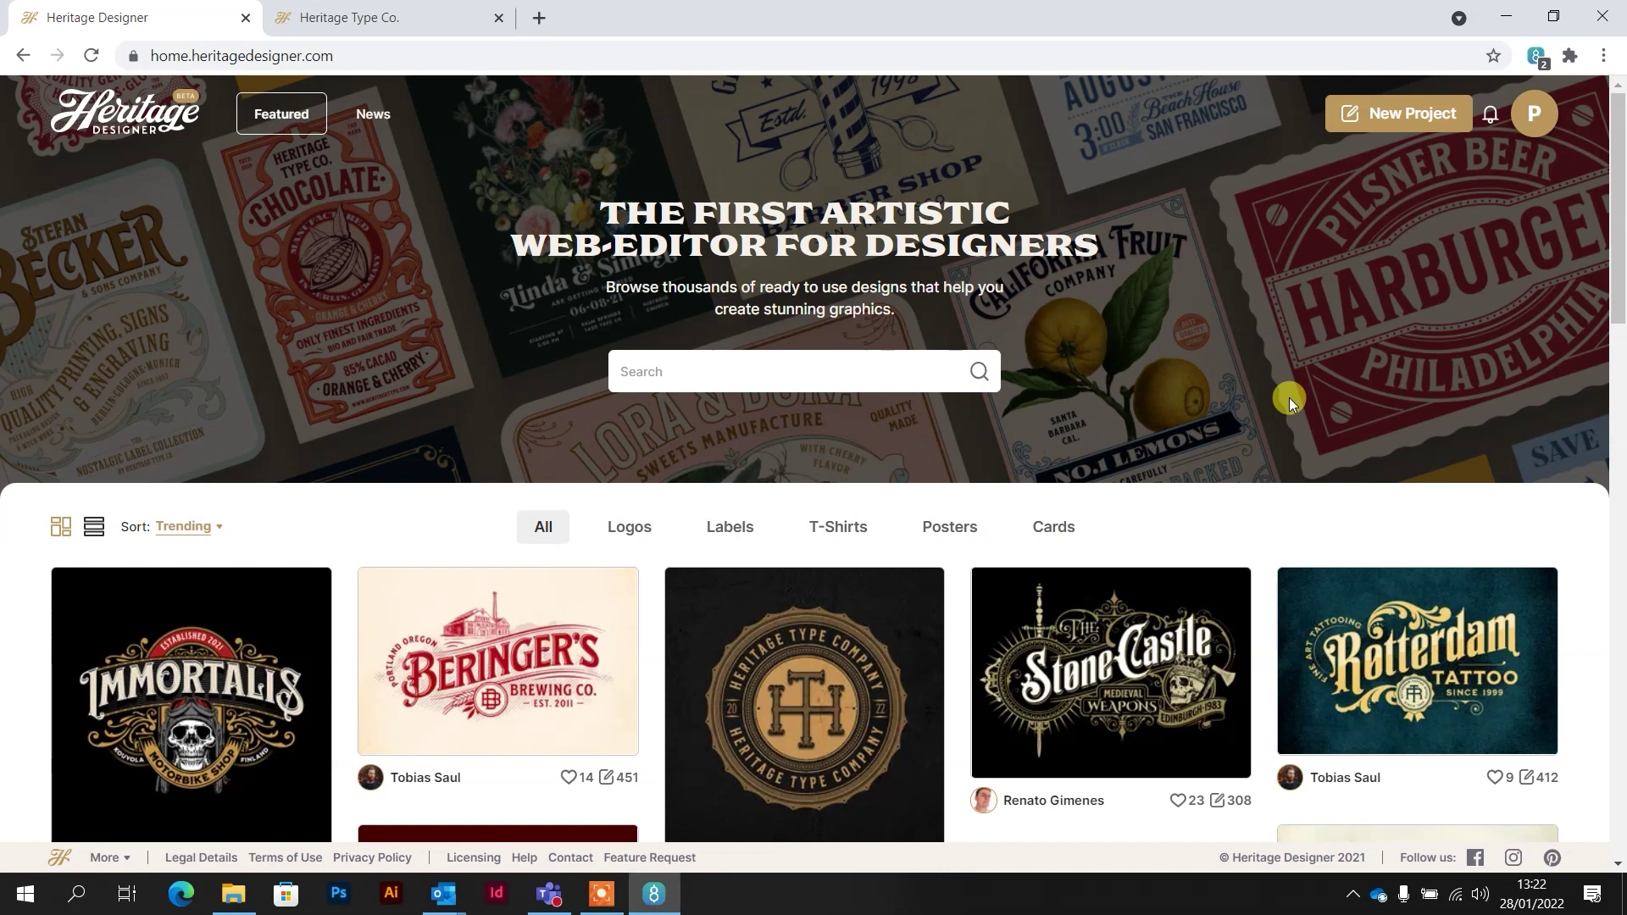
{"action": "scroll", "coordinate": [1289, 398], "scroll_direction": "down", "scroll_amount": 5}
{"action": "scroll", "coordinate": [1294, 411], "scroll_direction": "down", "scroll_amount": 8}
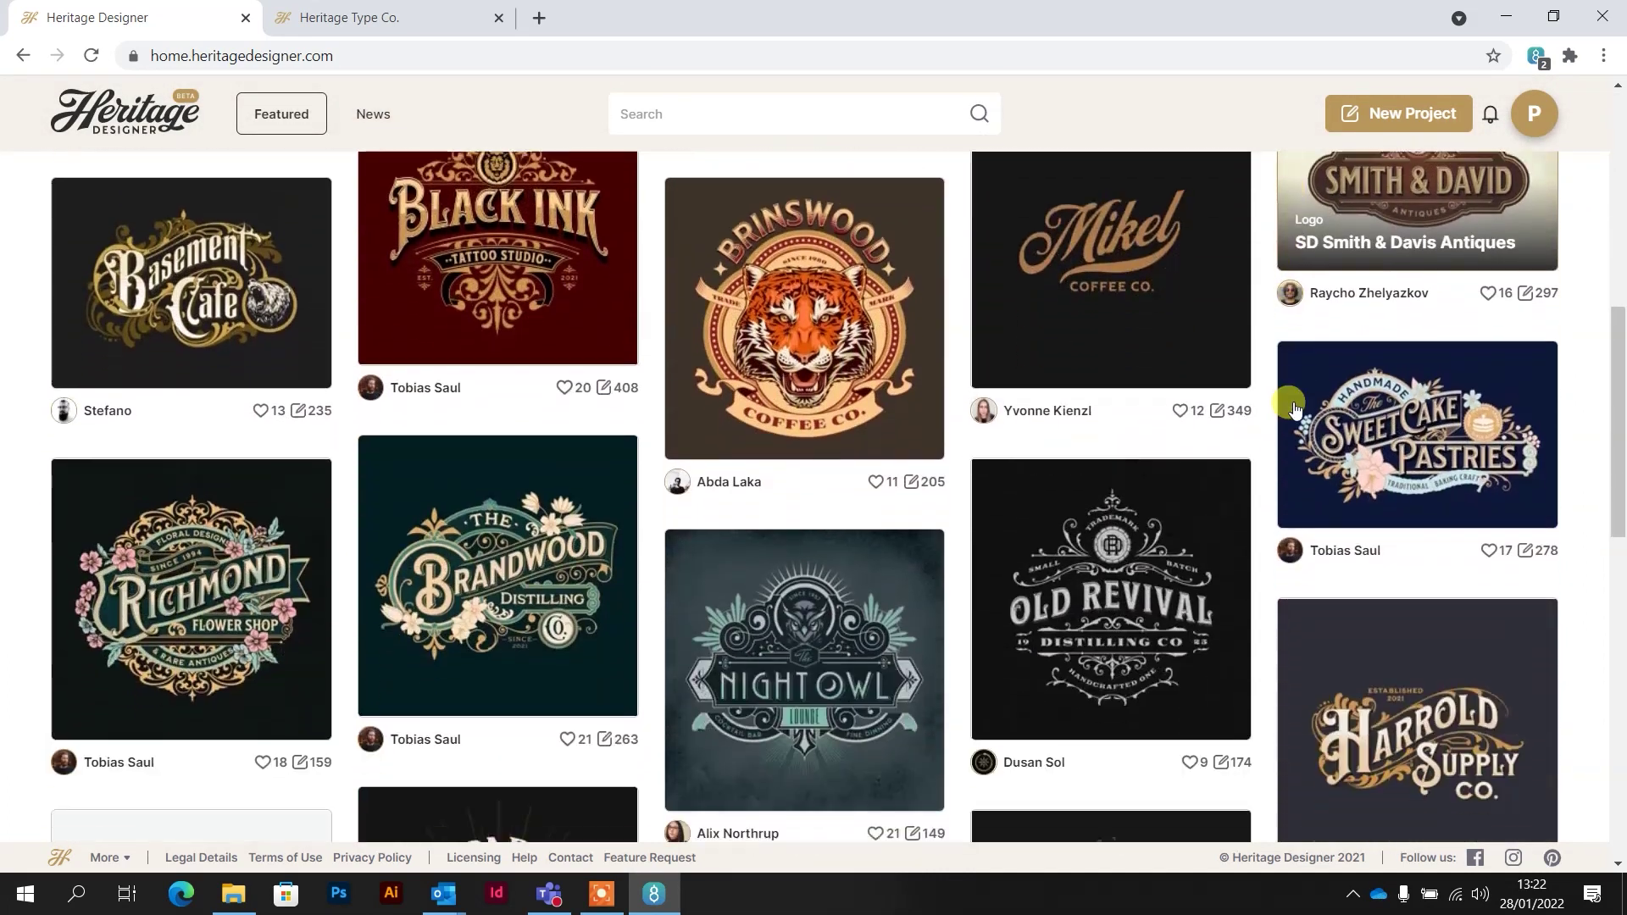
{"action": "scroll", "coordinate": [1294, 408], "scroll_direction": "down", "scroll_amount": 8}
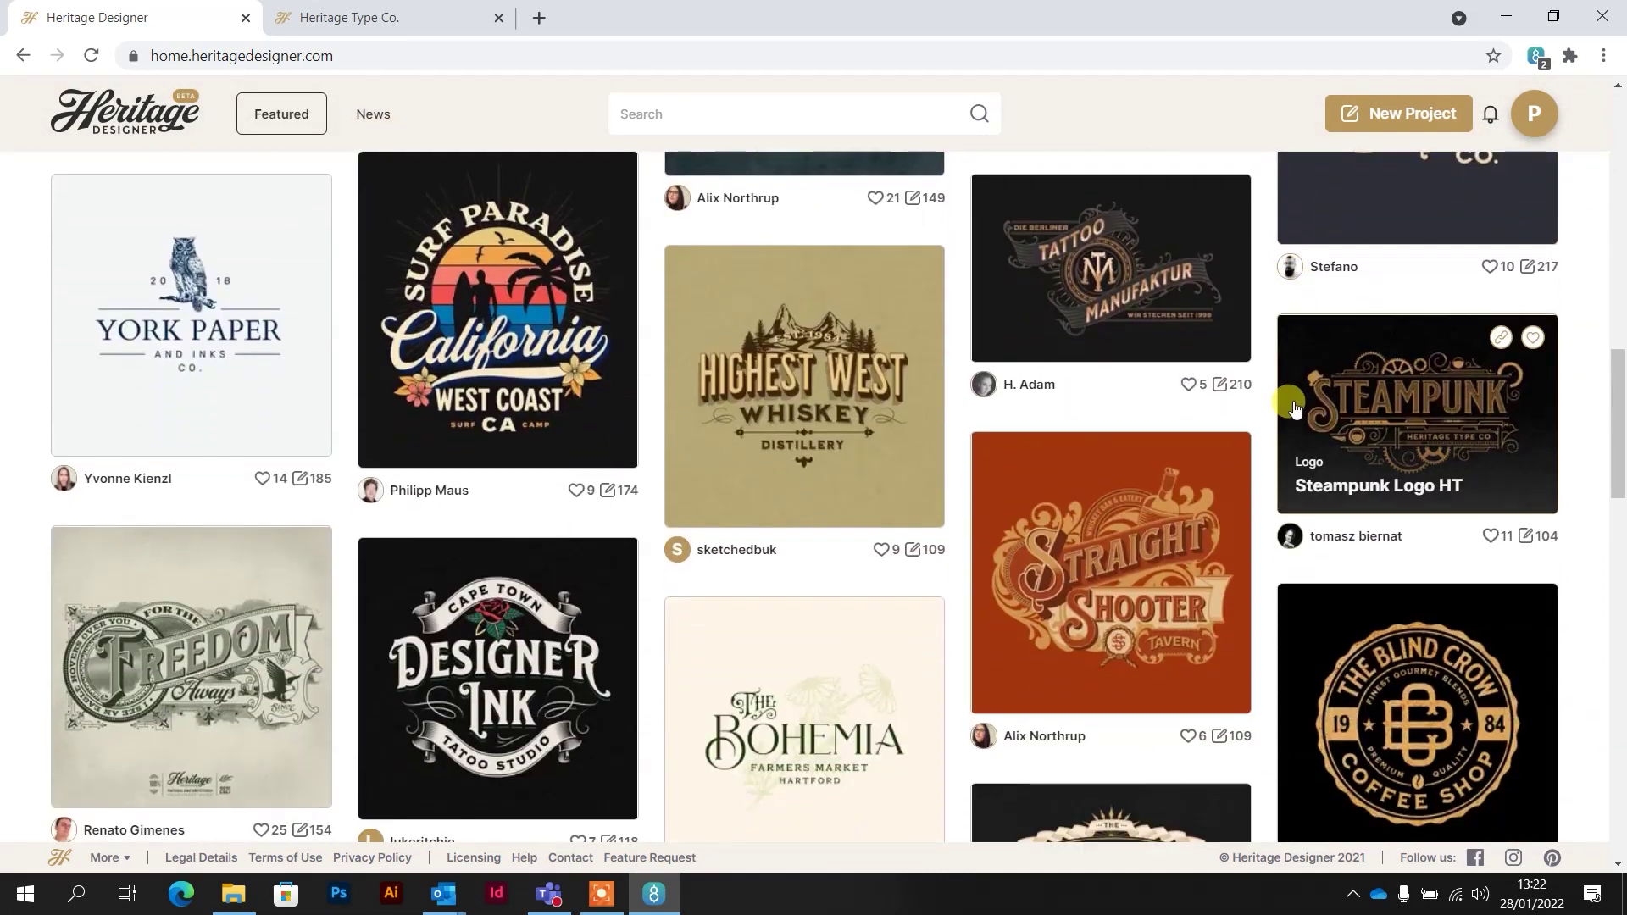
{"action": "scroll", "coordinate": [1294, 407], "scroll_direction": "down", "scroll_amount": 5}
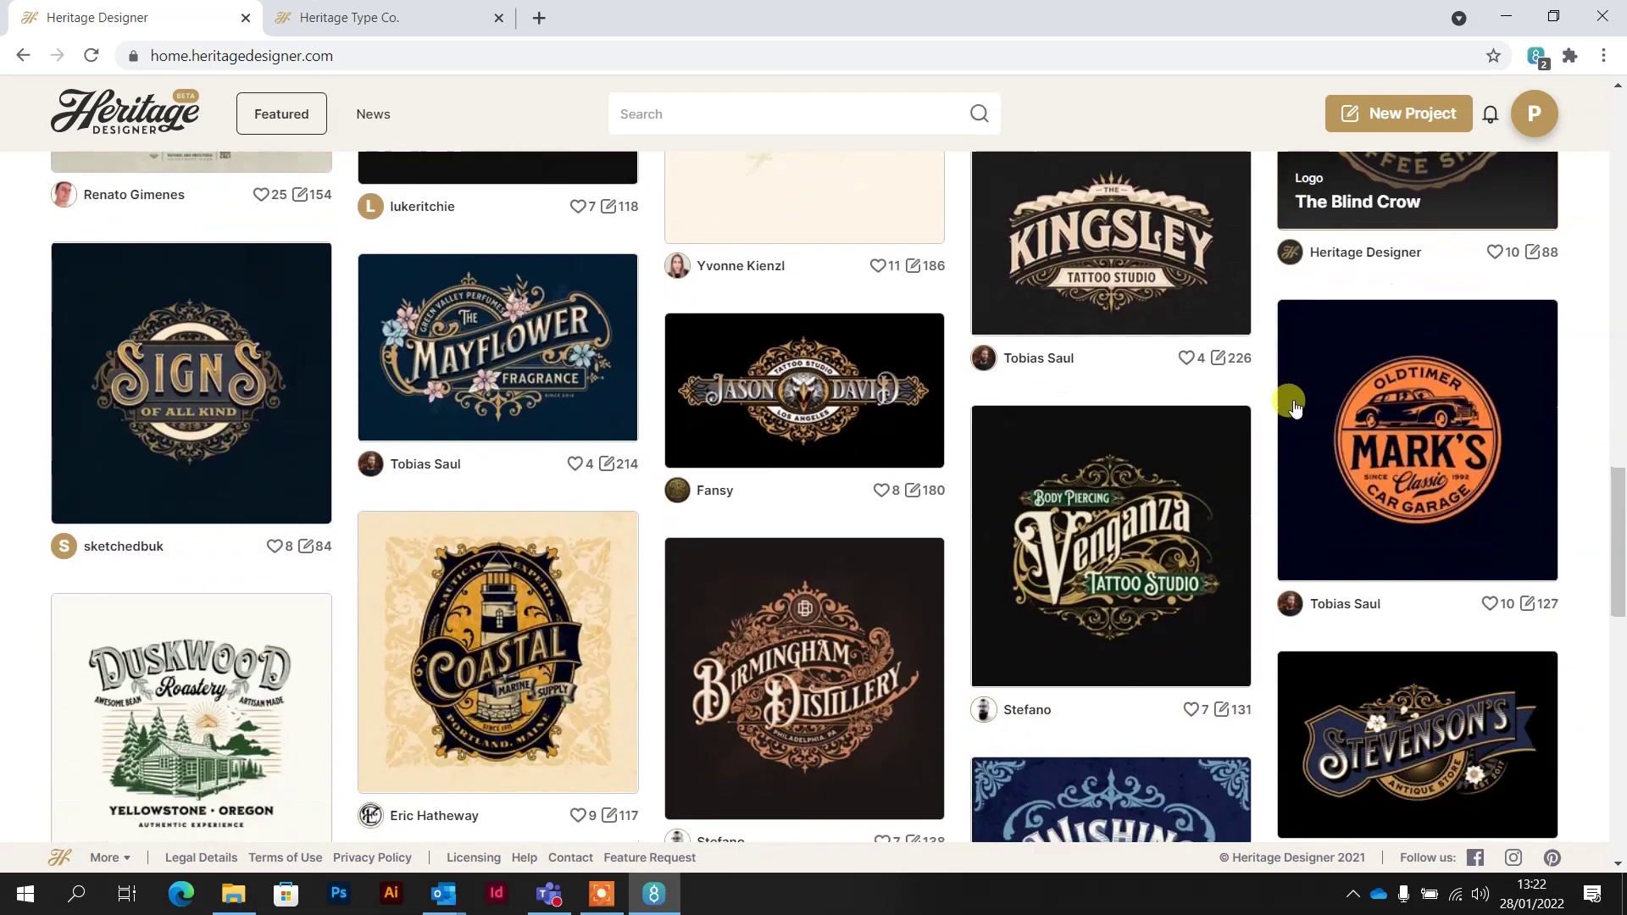
{"action": "scroll", "coordinate": [1293, 407], "scroll_direction": "down", "scroll_amount": 6}
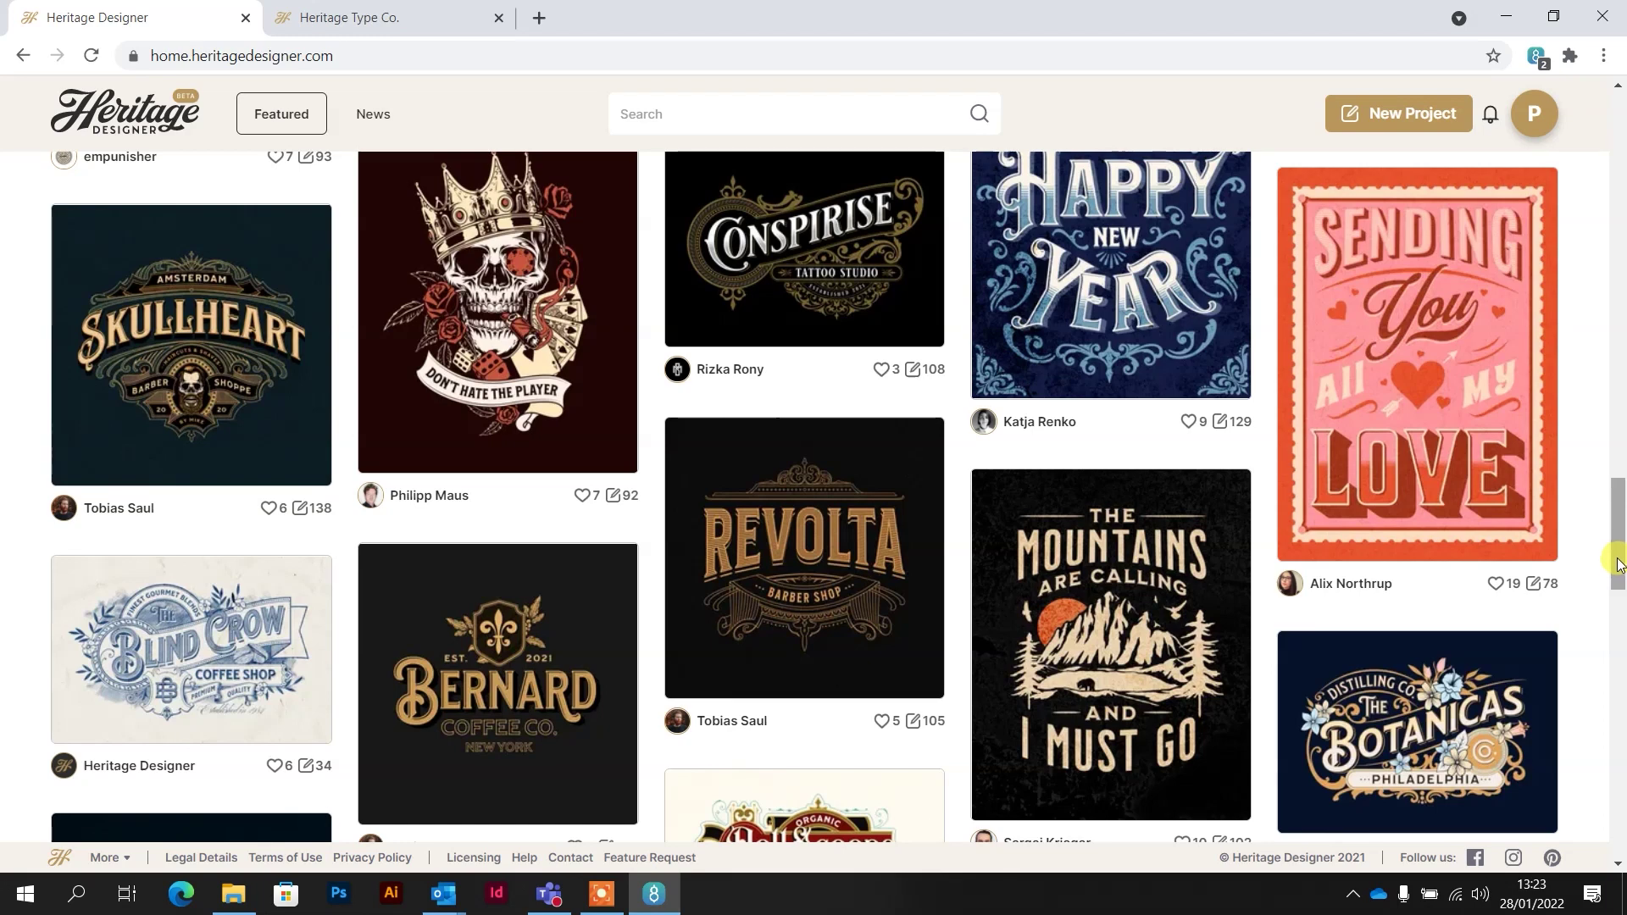
{"action": "left_click_drag", "start_coordinate": [1618, 564], "coordinate": [1614, 110]}
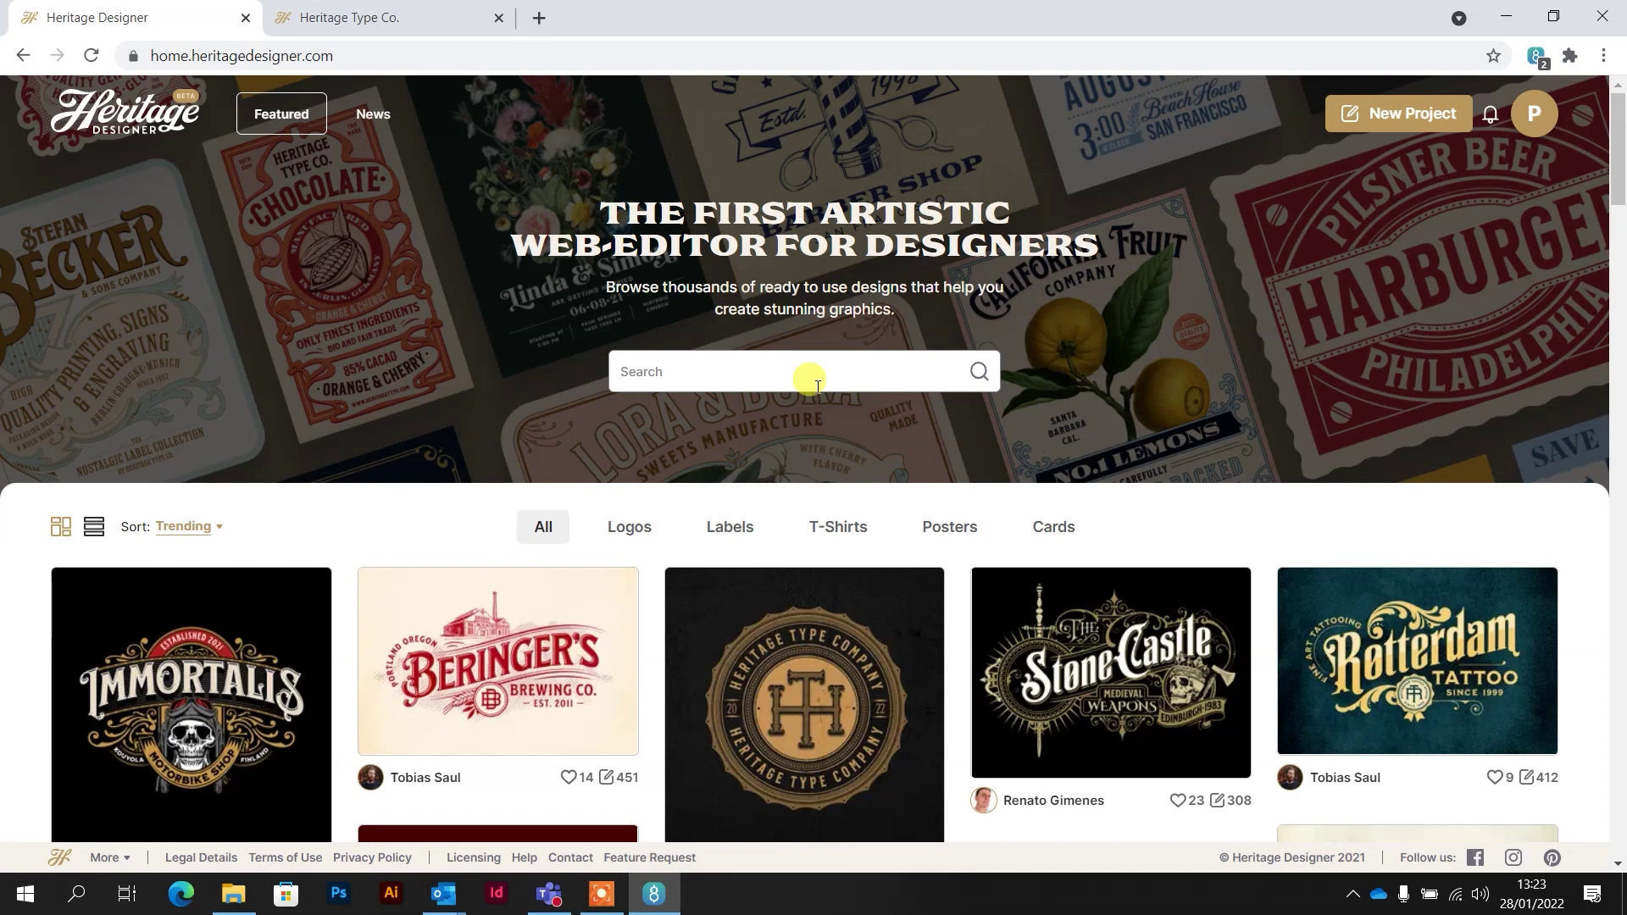
Search the designs for 'coffee' and scroll through the results
{"action": "type", "text": "coffee"}
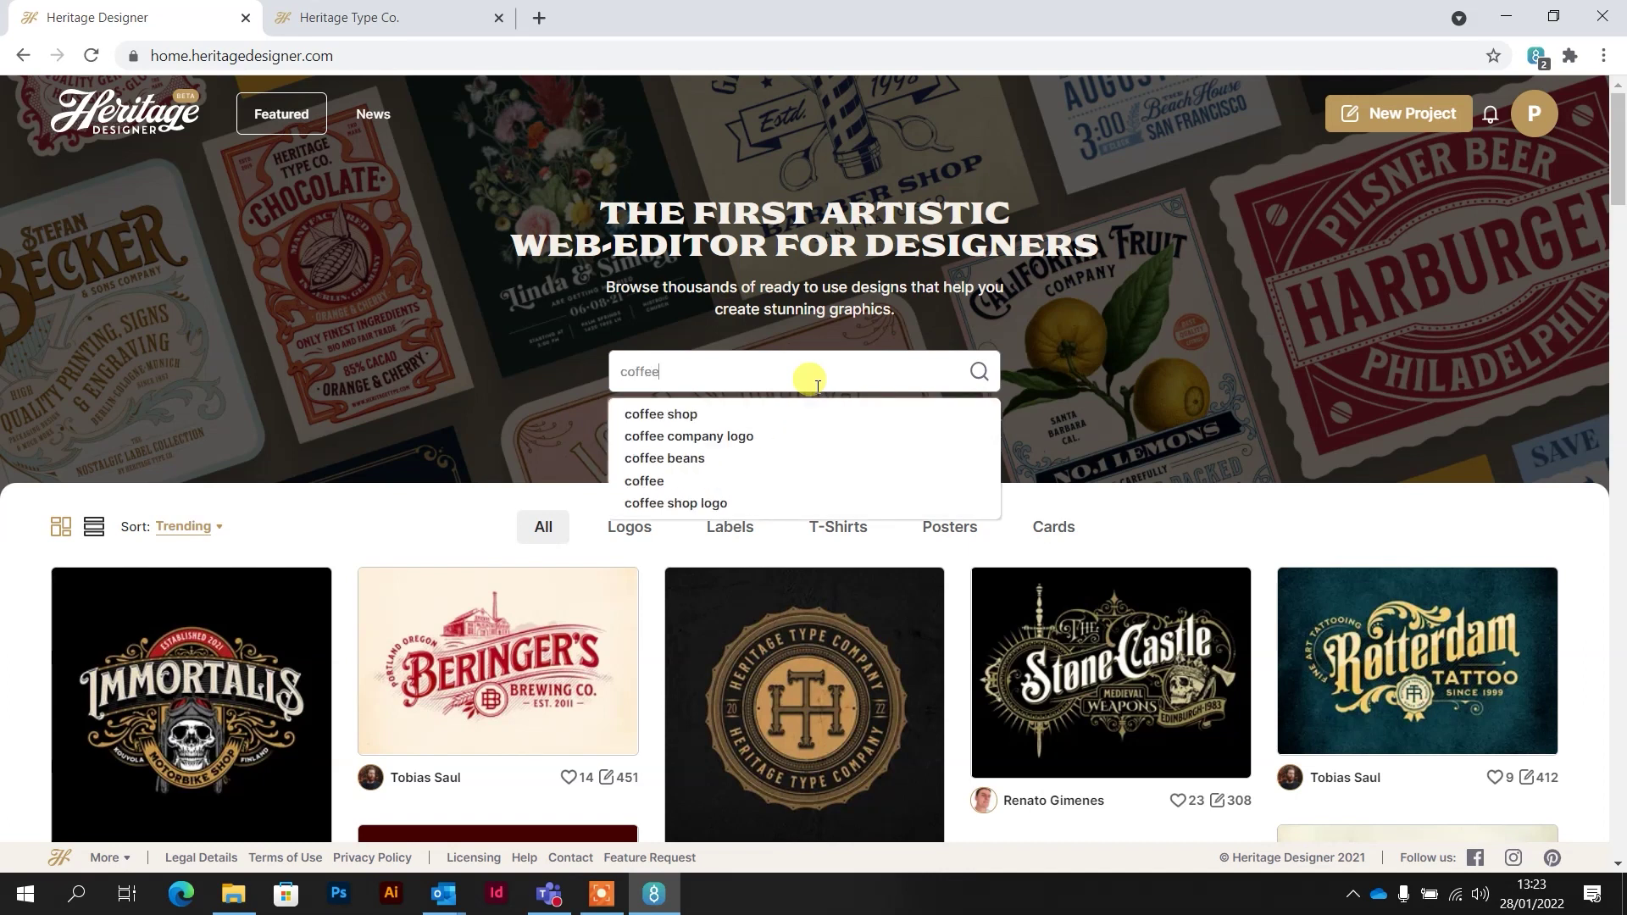
{"action": "key", "text": "Return"}
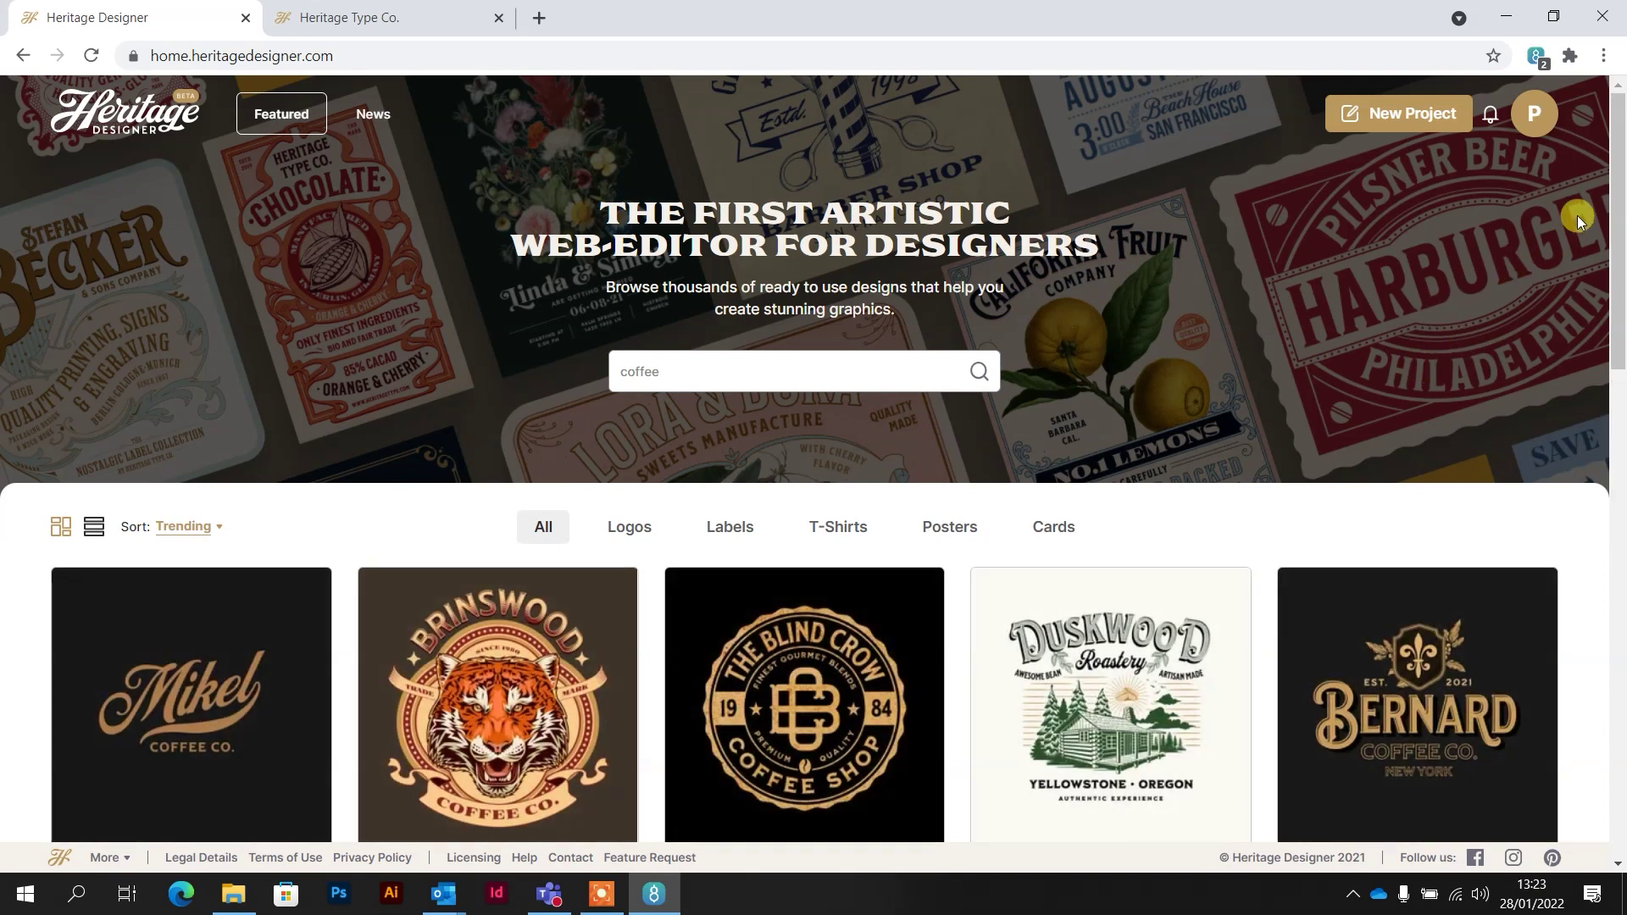
{"action": "left_click_drag", "start_coordinate": [1618, 170], "coordinate": [1609, 216]}
Replace the search with 'bar' to list designs like Basement Cafe, Night Owl and Skullheart
{"action": "left_click_drag", "start_coordinate": [672, 367], "coordinate": [630, 368]}
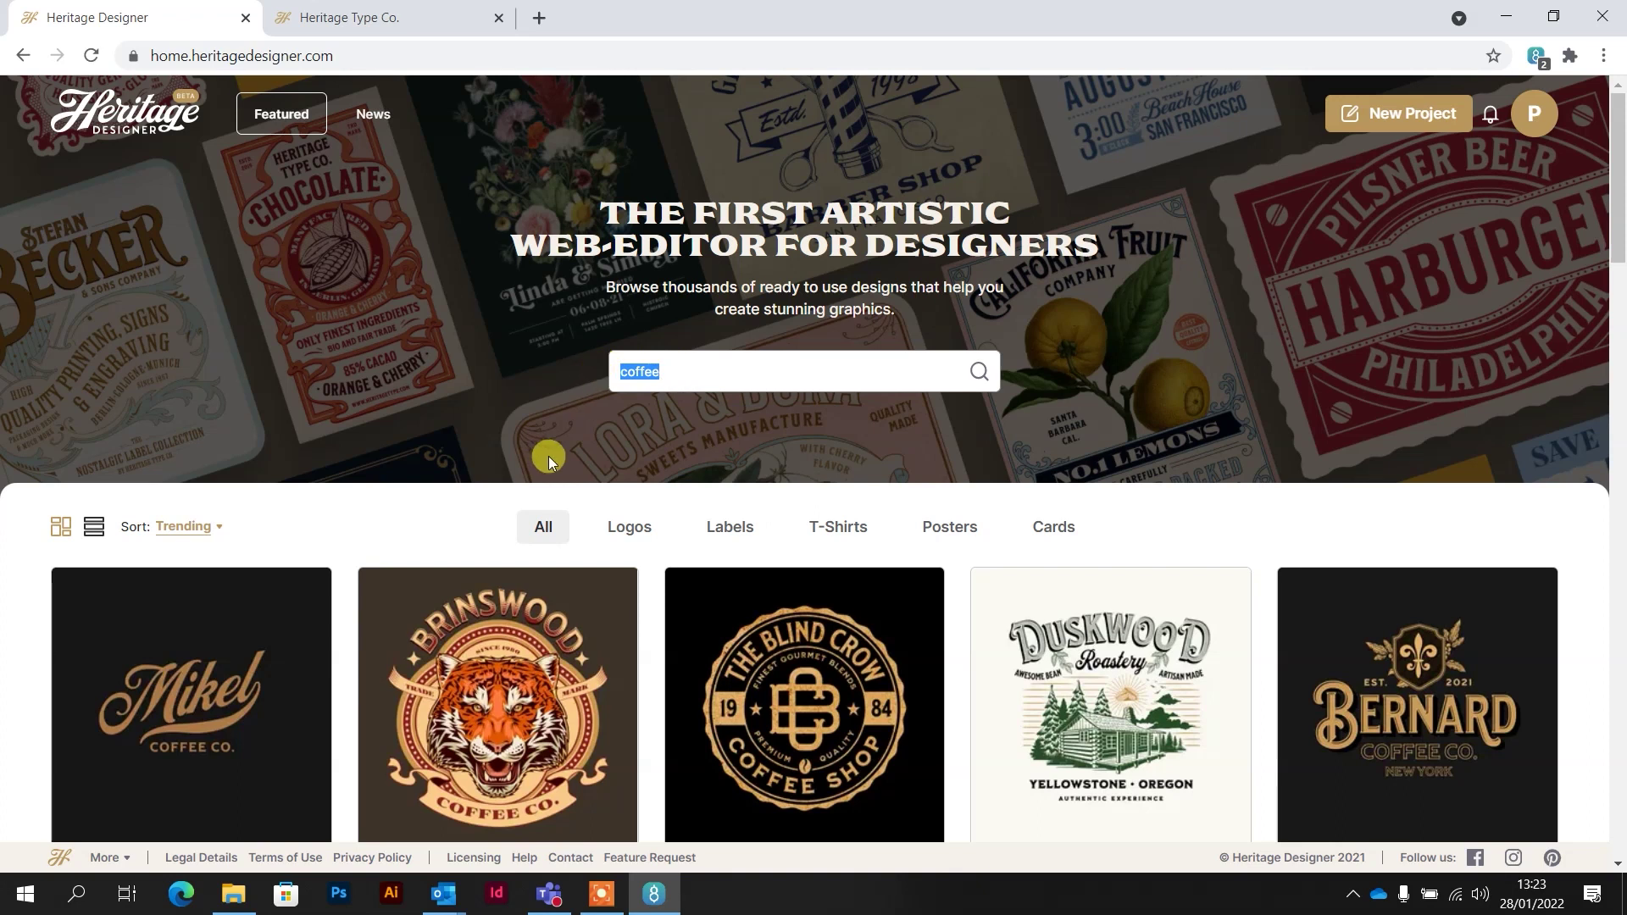
{"action": "type", "text": "bar"}
{"action": "key", "text": "Return"}
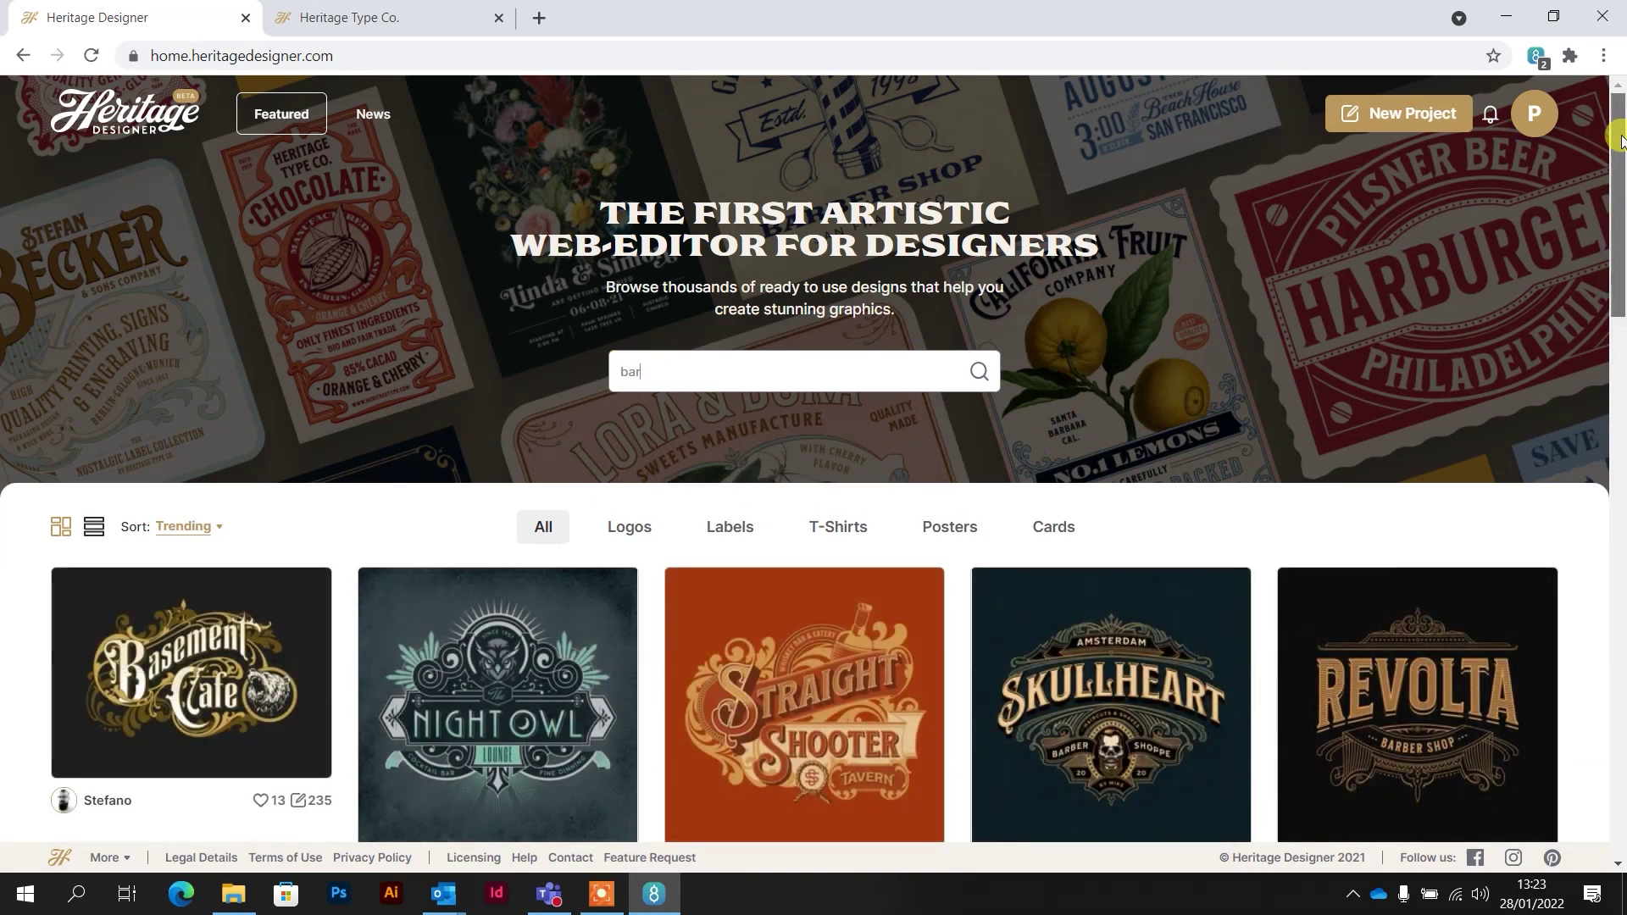
{"action": "left_click_drag", "start_coordinate": [1620, 140], "coordinate": [1620, 188]}
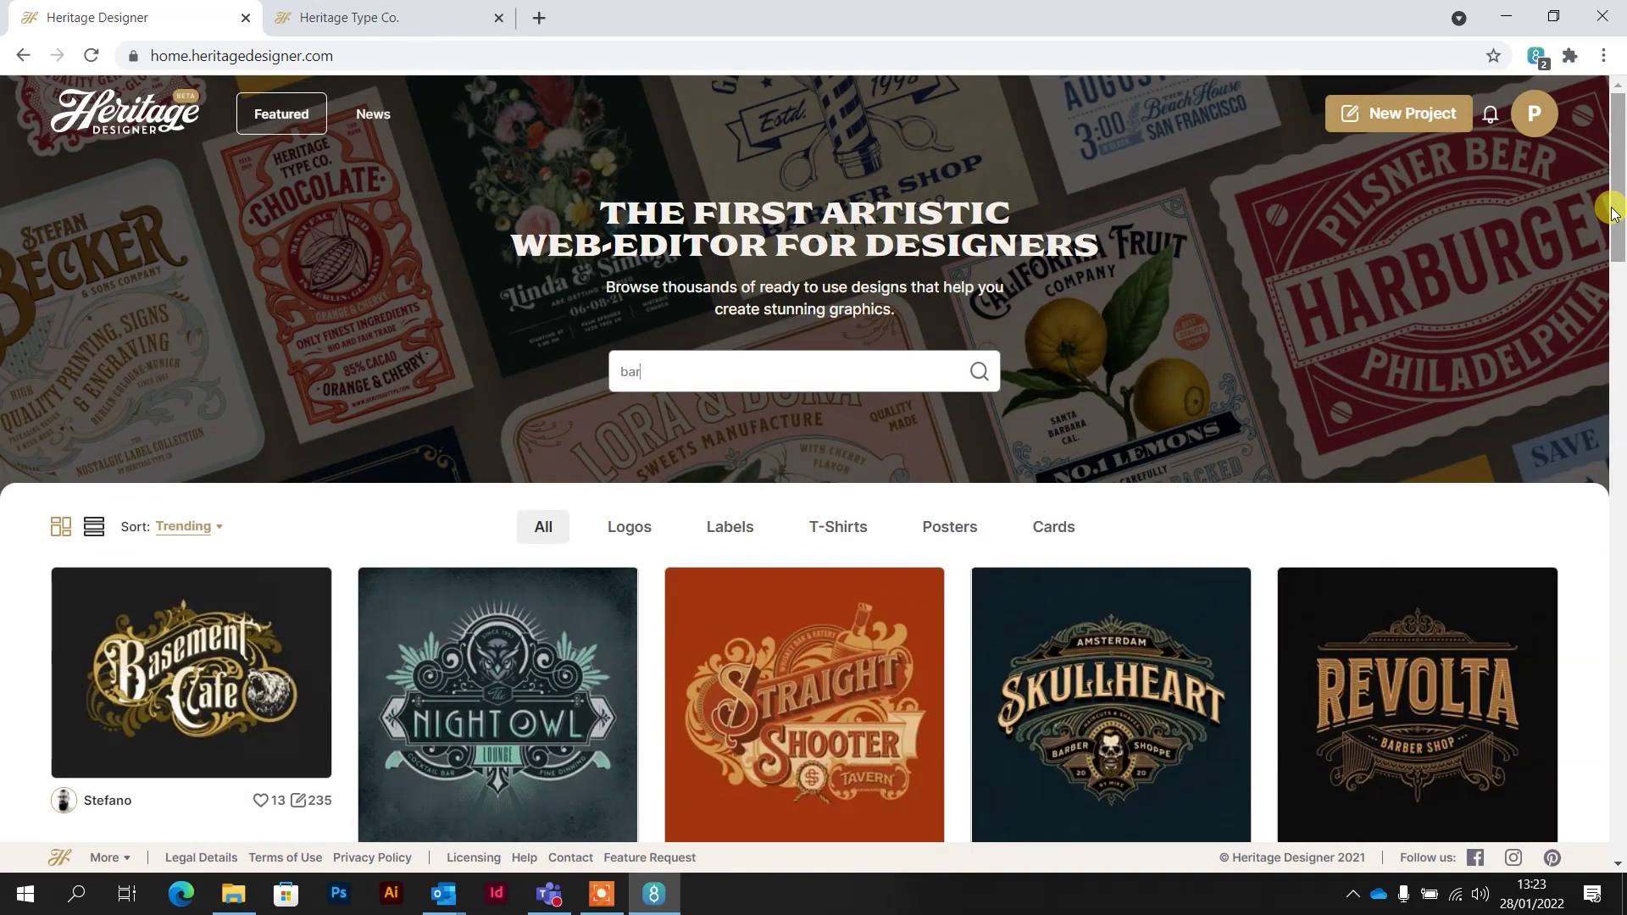
{"action": "mouse_move", "coordinate": [1147, 658]}
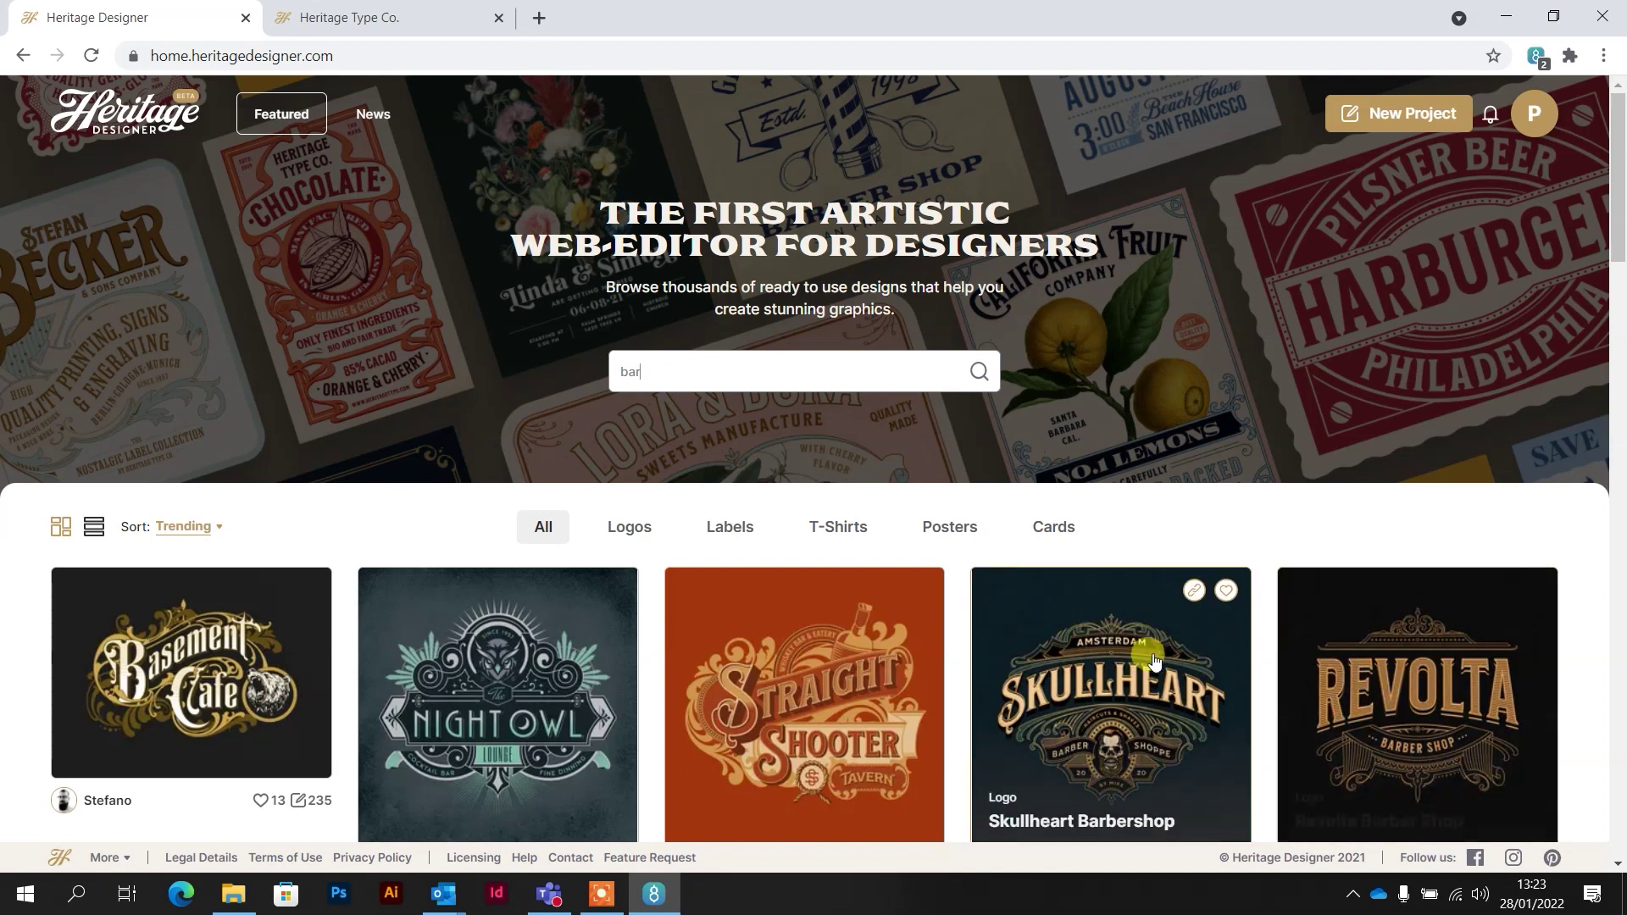
Start a new project from the Skullheart Barbershop design using Use This Design
{"action": "left_click", "coordinate": [1098, 669]}
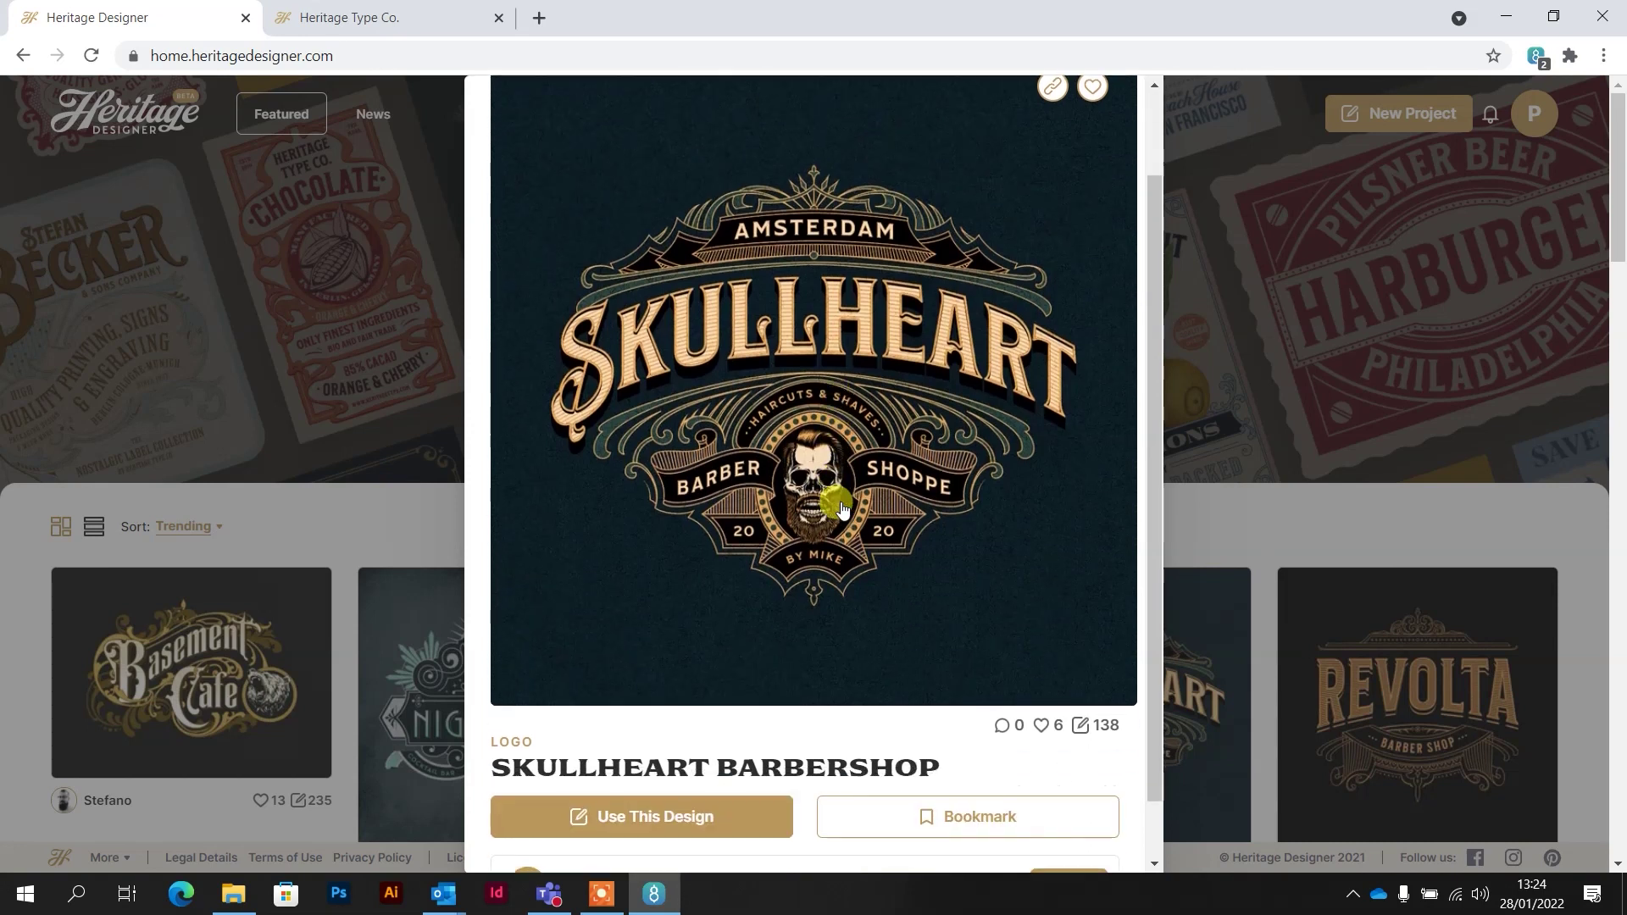
{"action": "scroll", "coordinate": [818, 559], "scroll_direction": "down", "scroll_amount": 2}
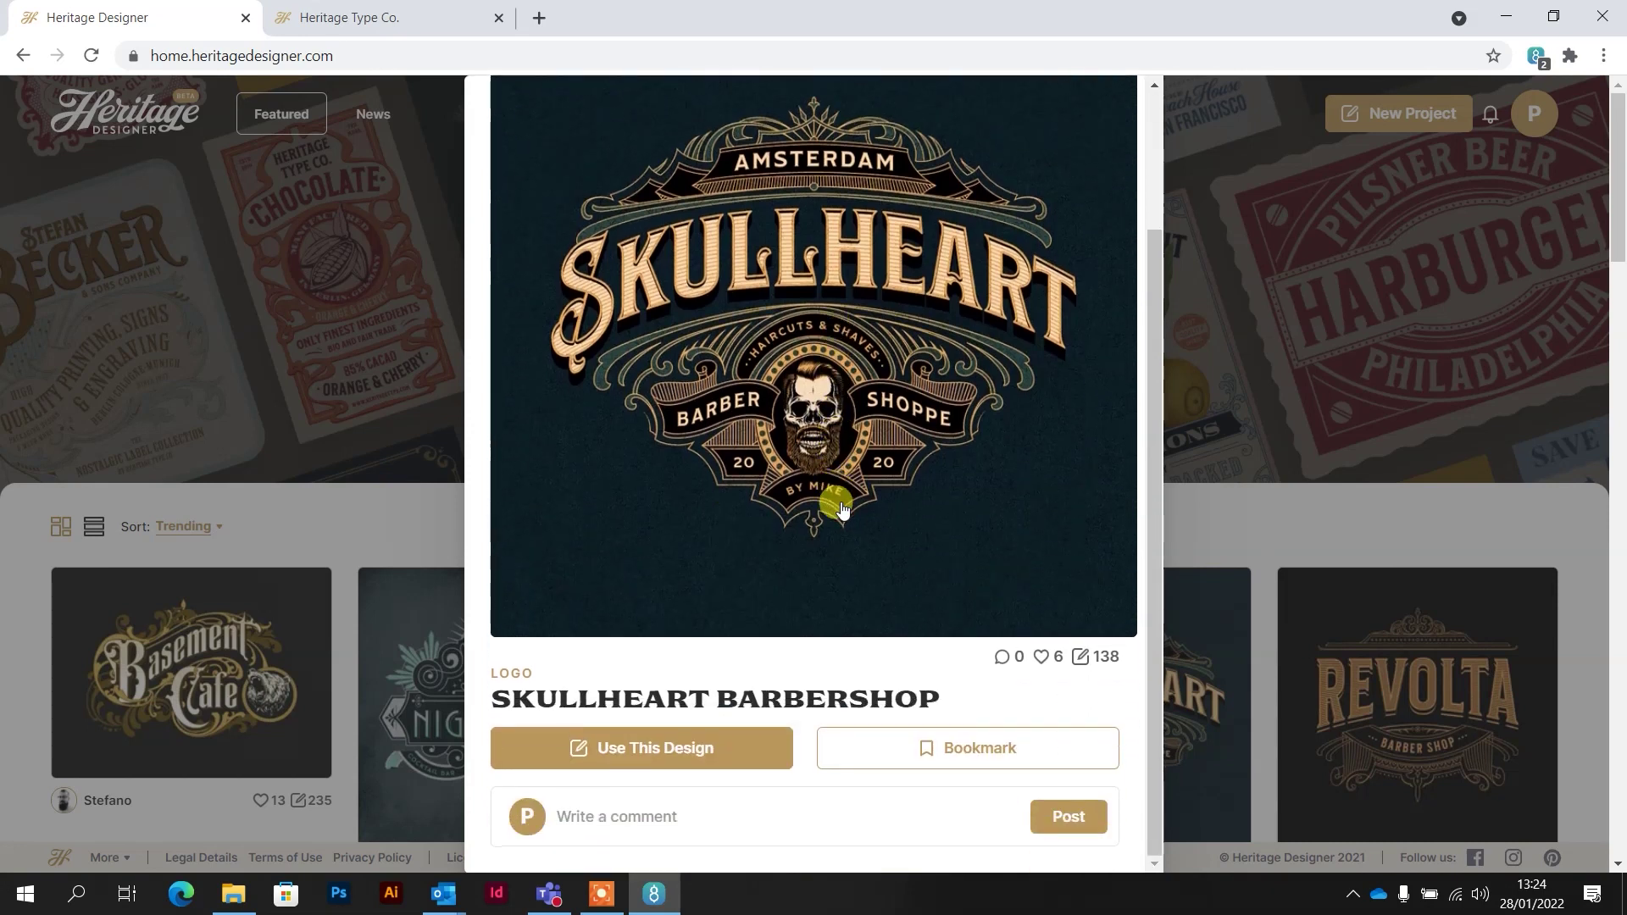
{"action": "left_click", "coordinate": [660, 750]}
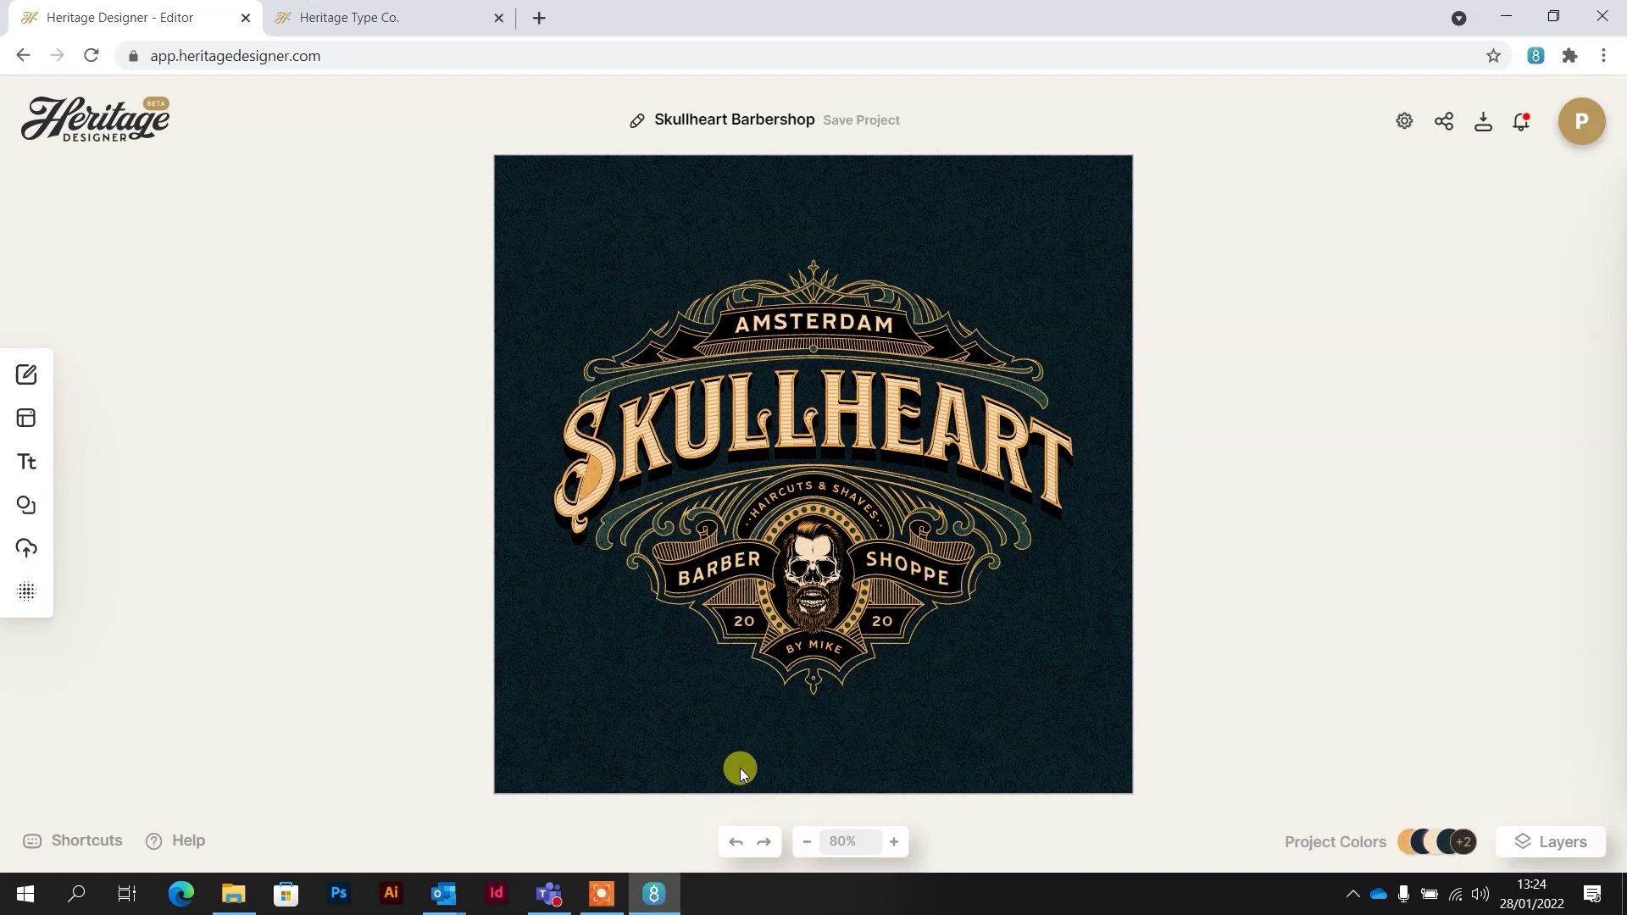
Inspect the SKULLHEART, AMSTERDAM and skull settings, then reselect the SKULLHEART title
{"action": "left_click", "coordinate": [806, 417]}
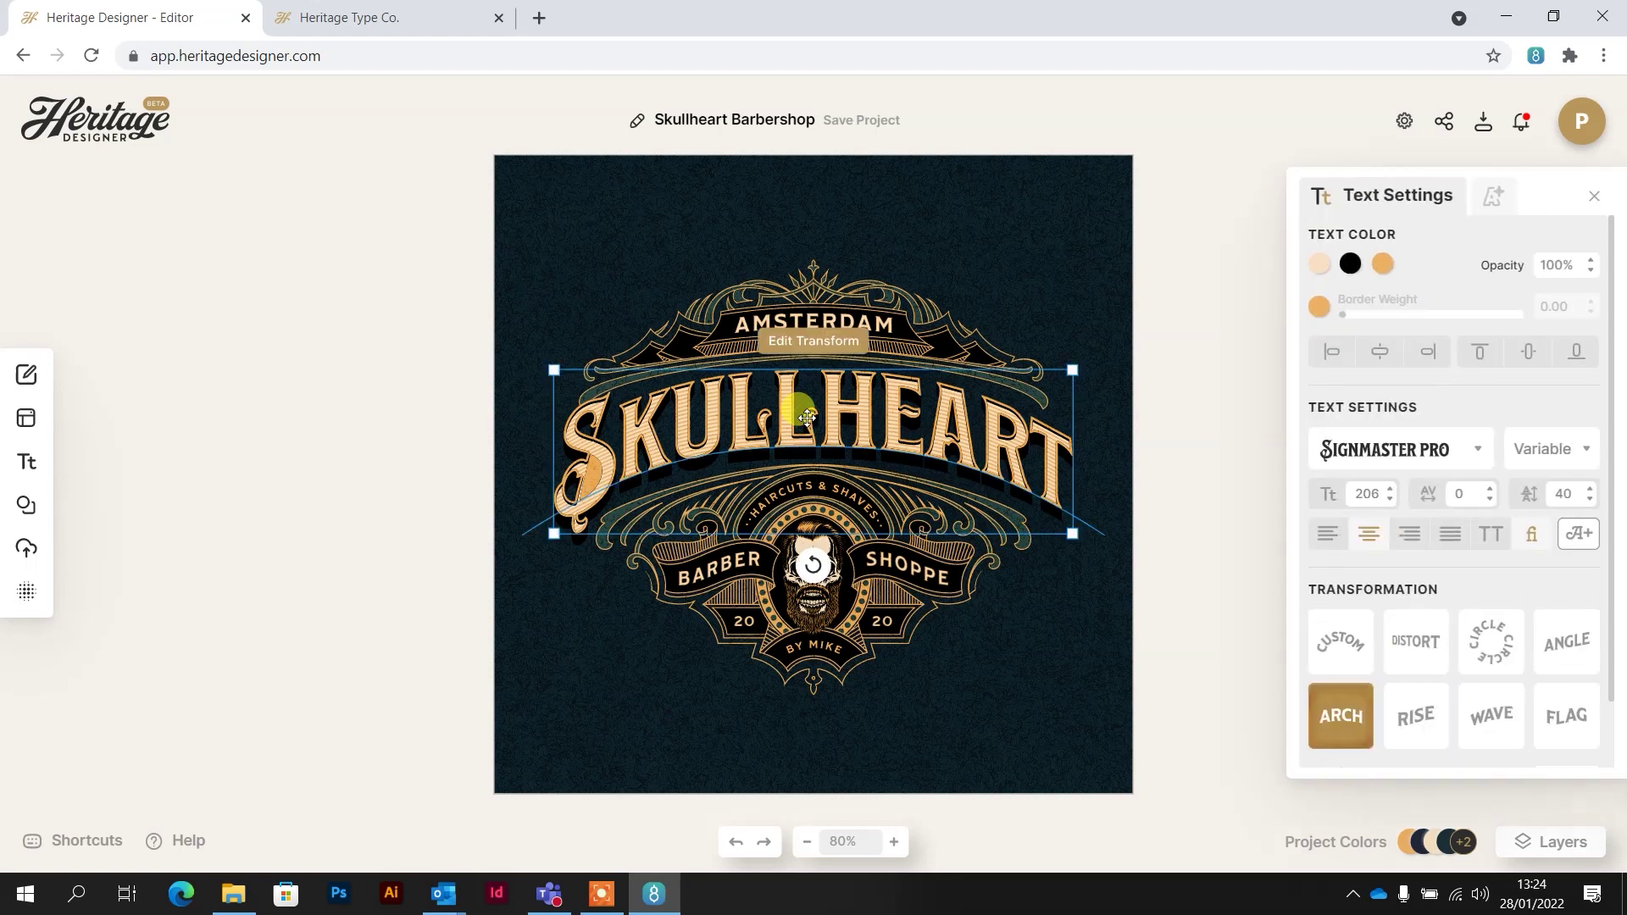
{"action": "left_click", "coordinate": [830, 311]}
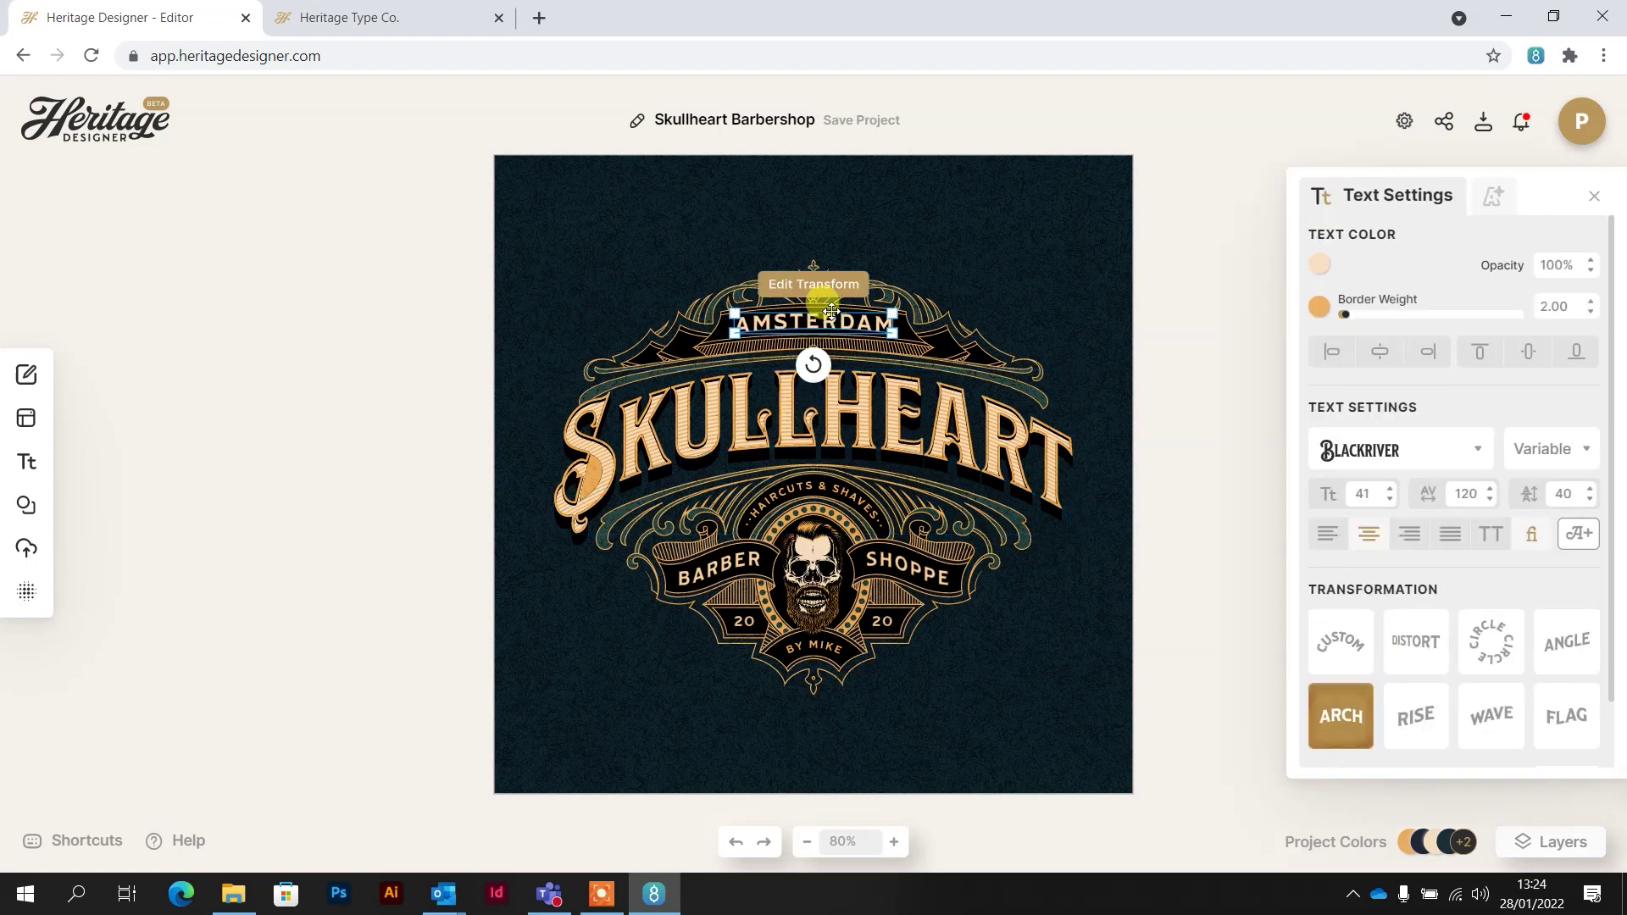
{"action": "left_click", "coordinate": [824, 549]}
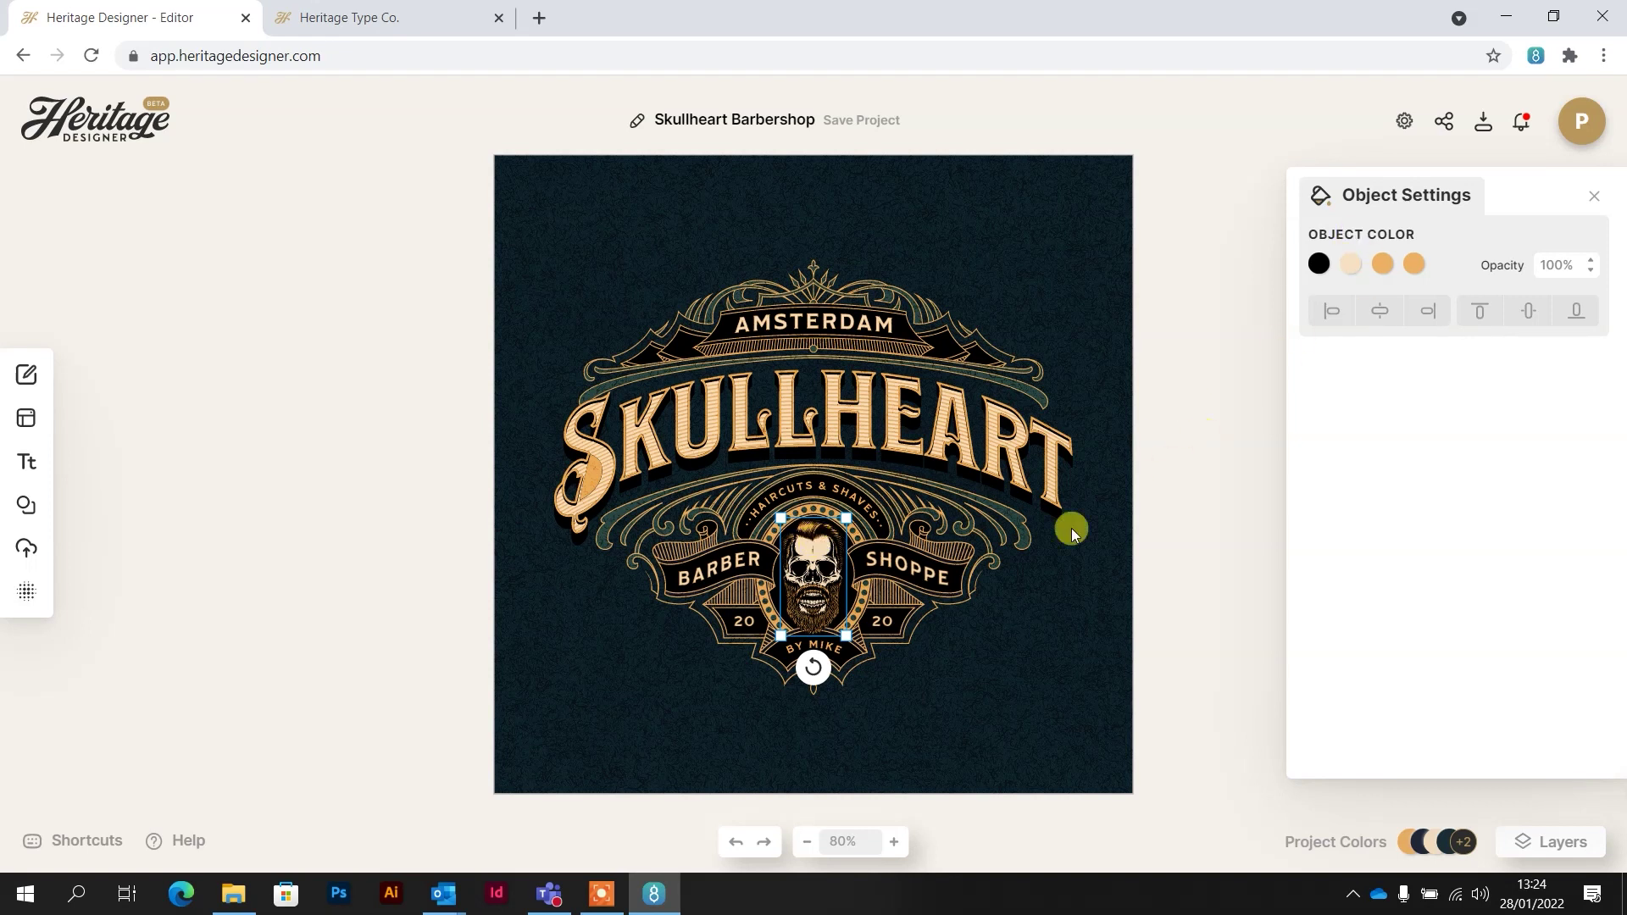
{"action": "left_click", "coordinate": [837, 404]}
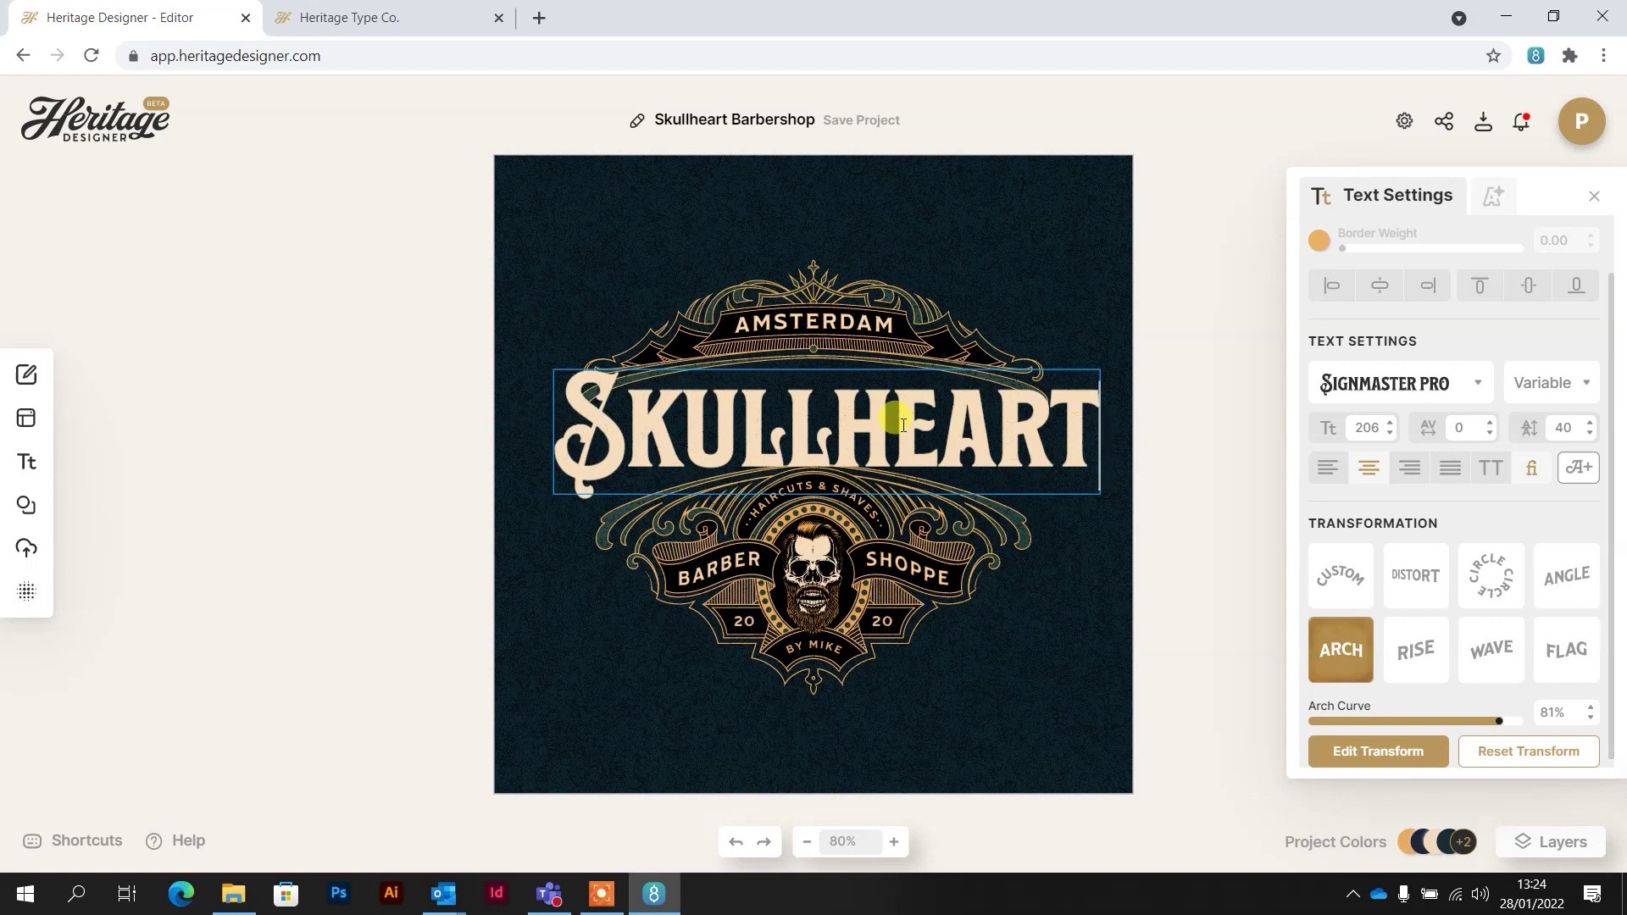
Replace the SKULLHEART title wording with HAPPY GILDER
{"action": "key", "text": "BackSpace"}
{"action": "key", "text": "BackSpace"}
{"action": "key", "text": "BackSpace"}
{"action": "key", "text": "BackSpace"}
{"action": "key", "text": "BackSpace"}
{"action": "key", "text": "BackSpace"}
{"action": "key", "text": "BackSpace"}
{"action": "key", "text": "BackSpace"}
{"action": "key", "text": "BackSpace"}
{"action": "key", "text": "BackSpace"}
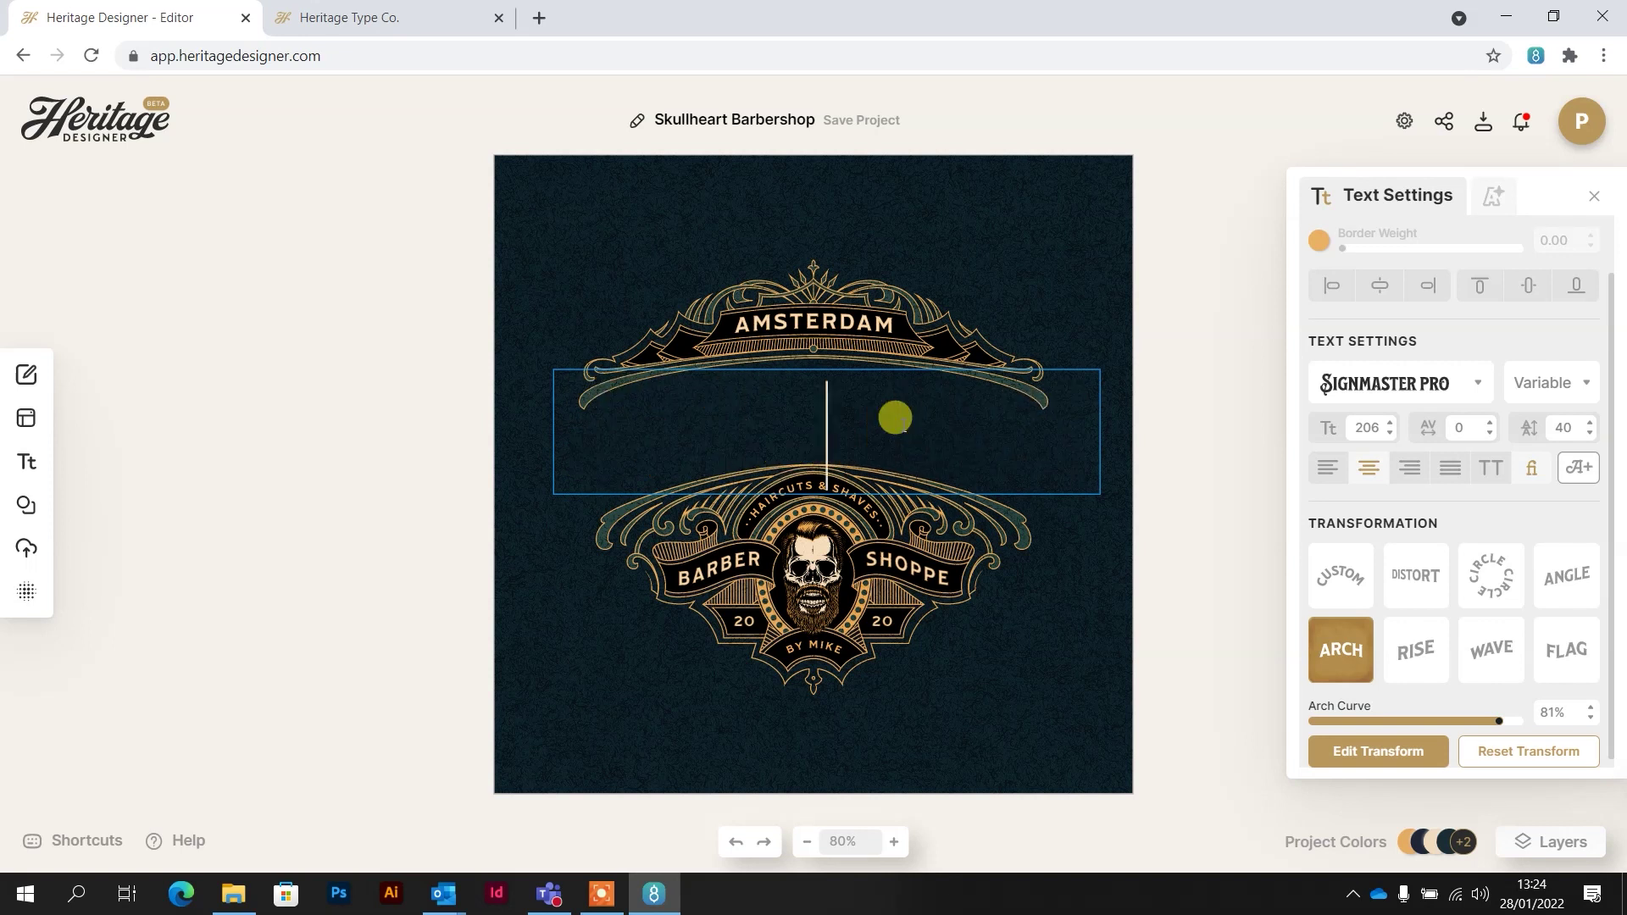
{"action": "type", "text": "HAPP"}
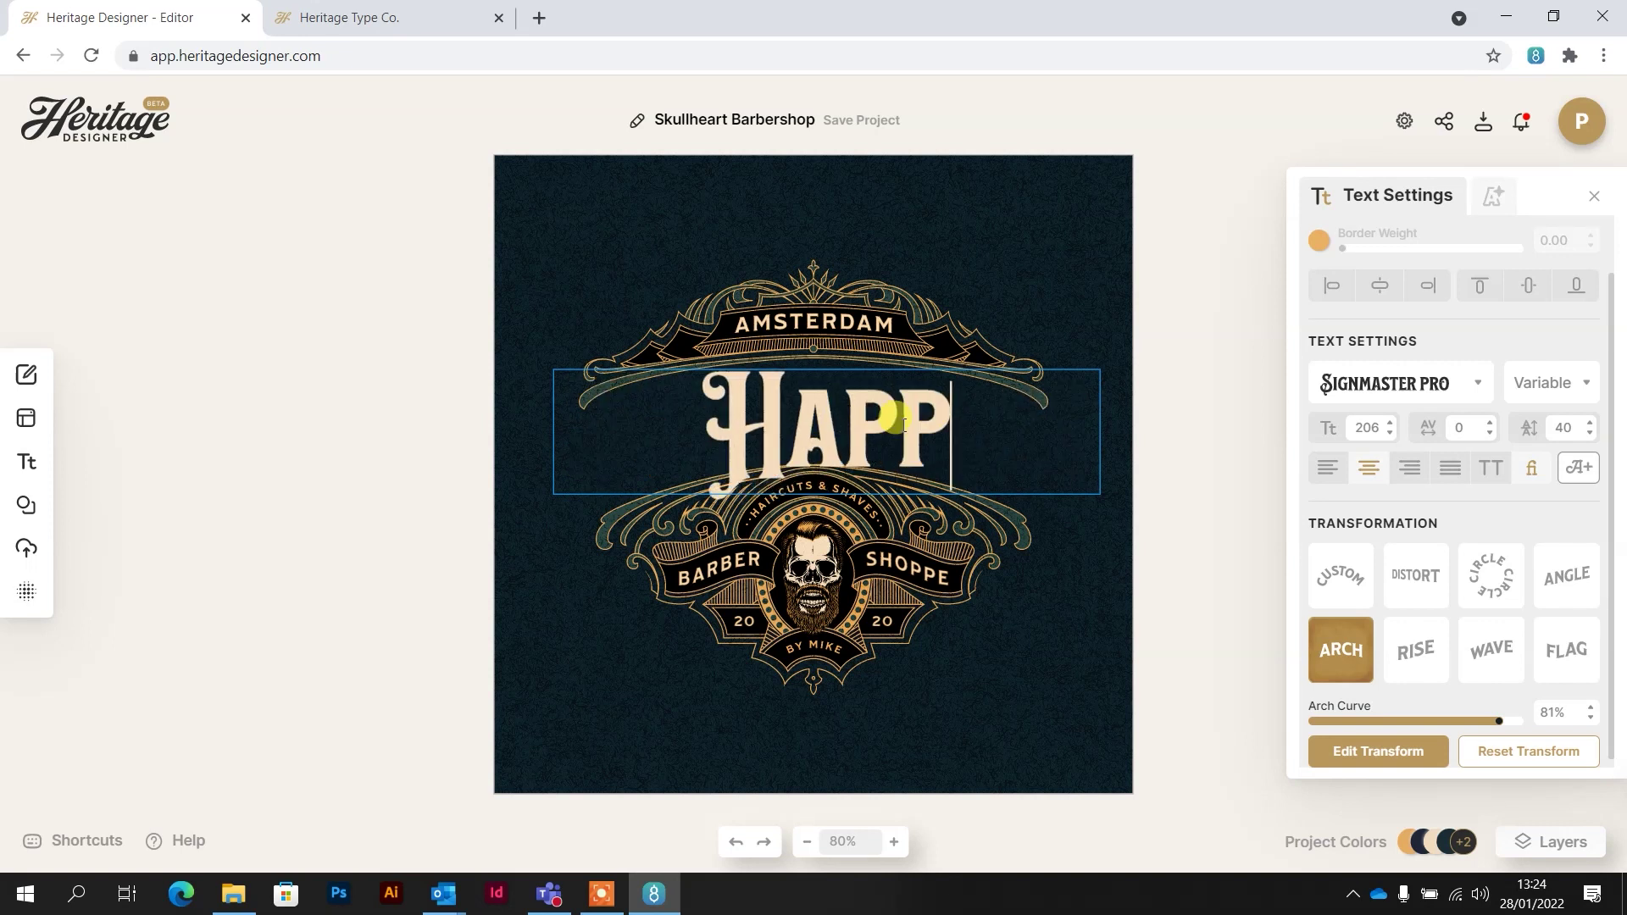
{"action": "type", "text": "Y G"}
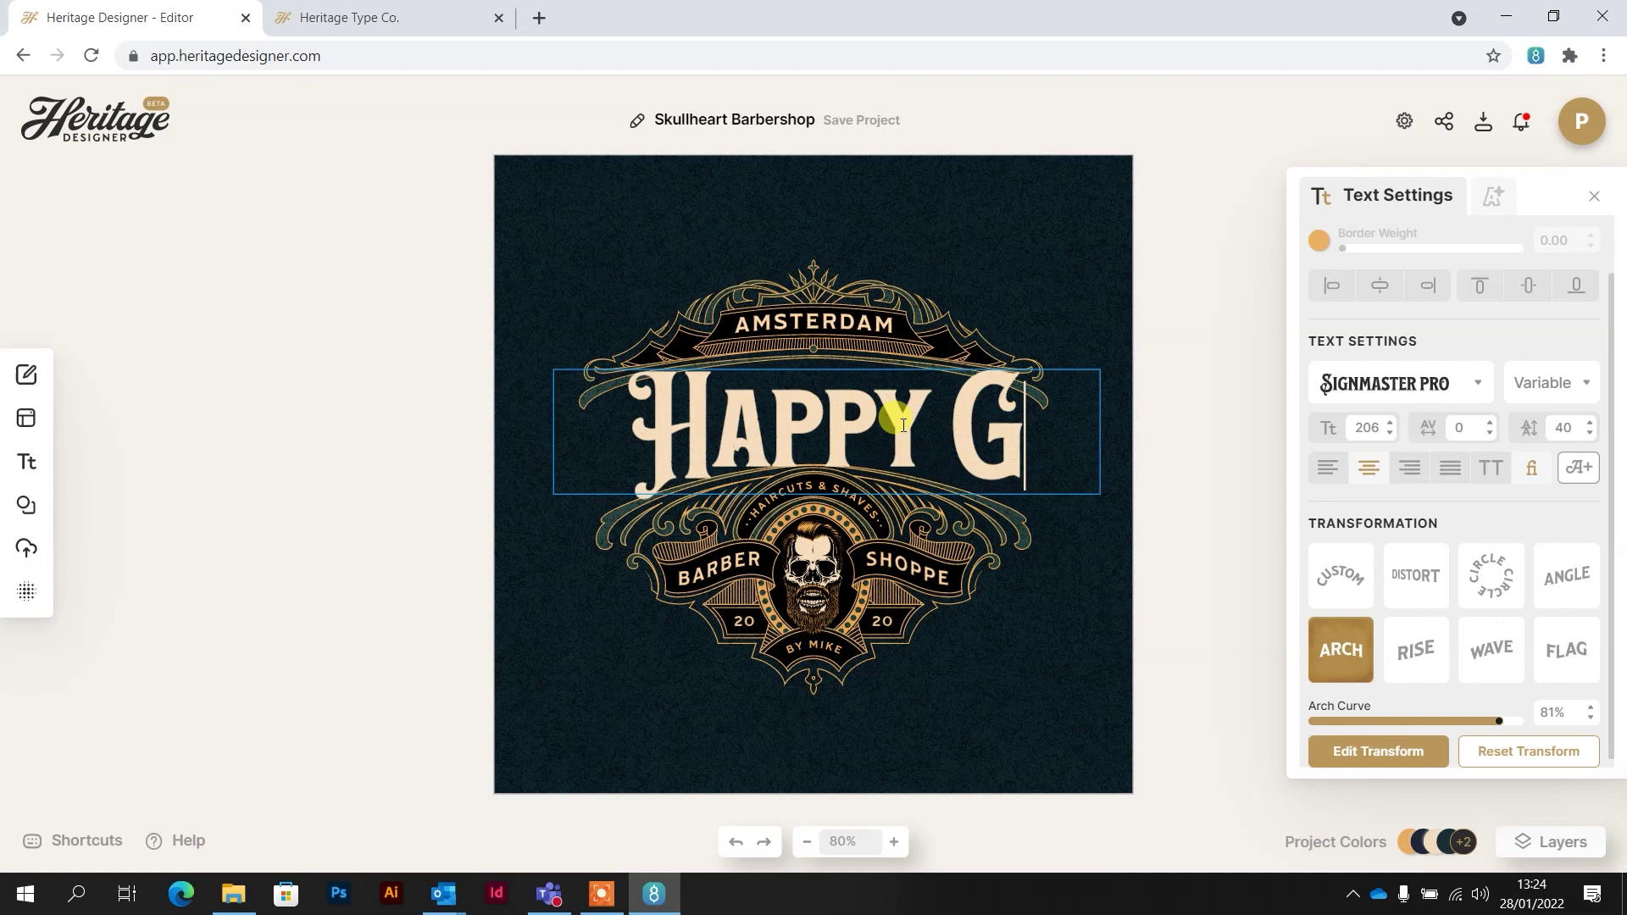
{"action": "type", "text": "ILDER"}
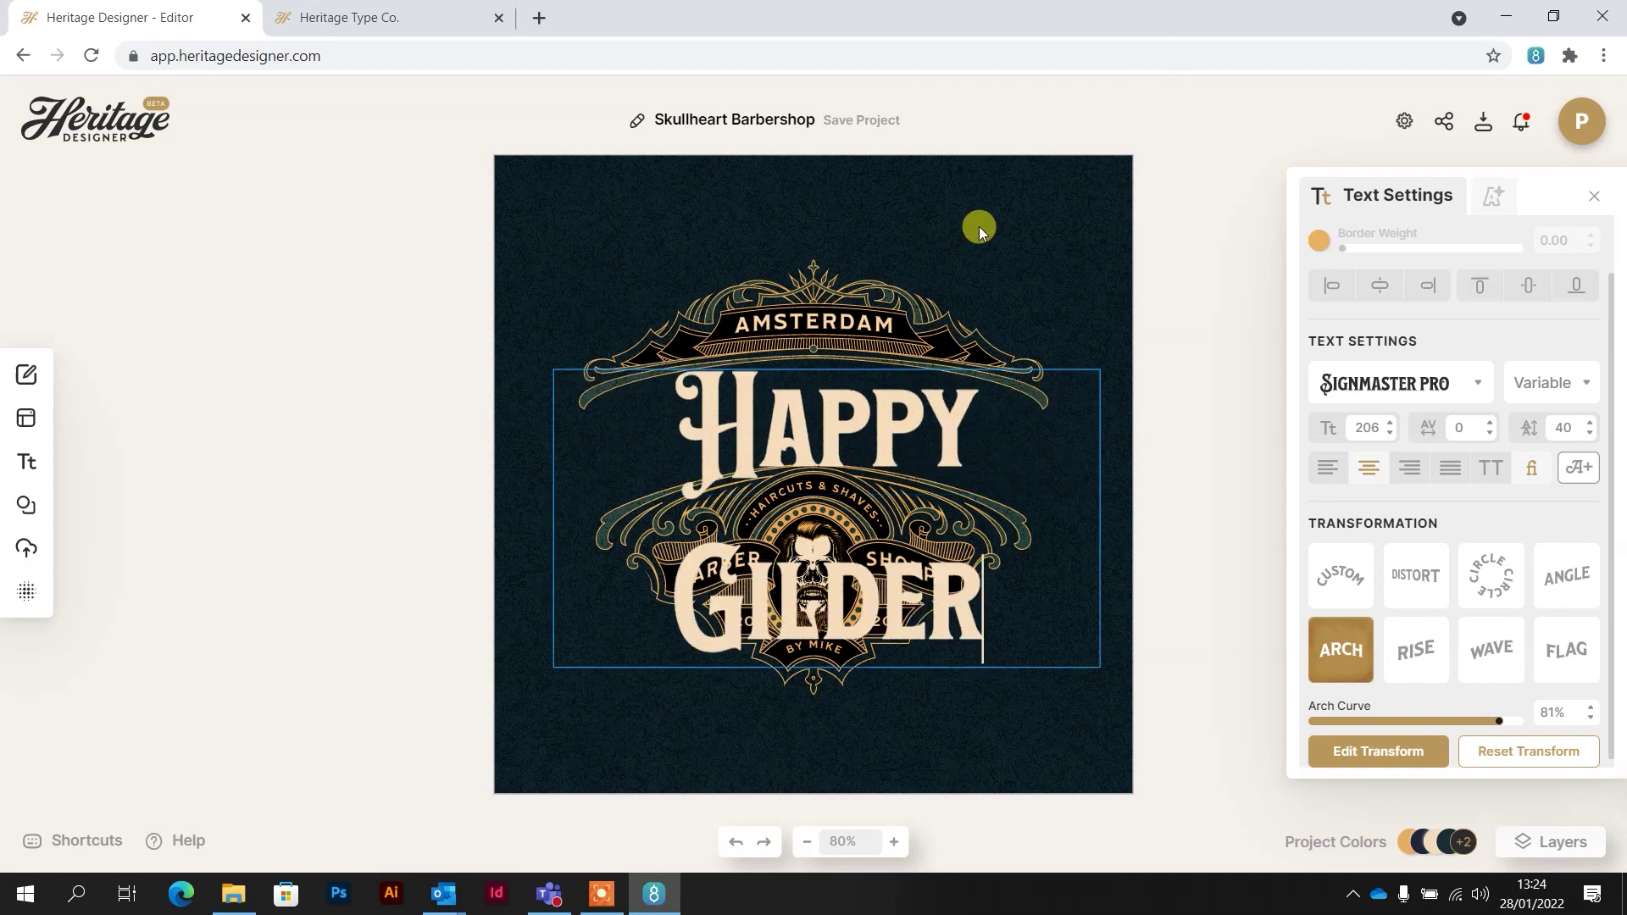
{"action": "key", "text": "Escape"}
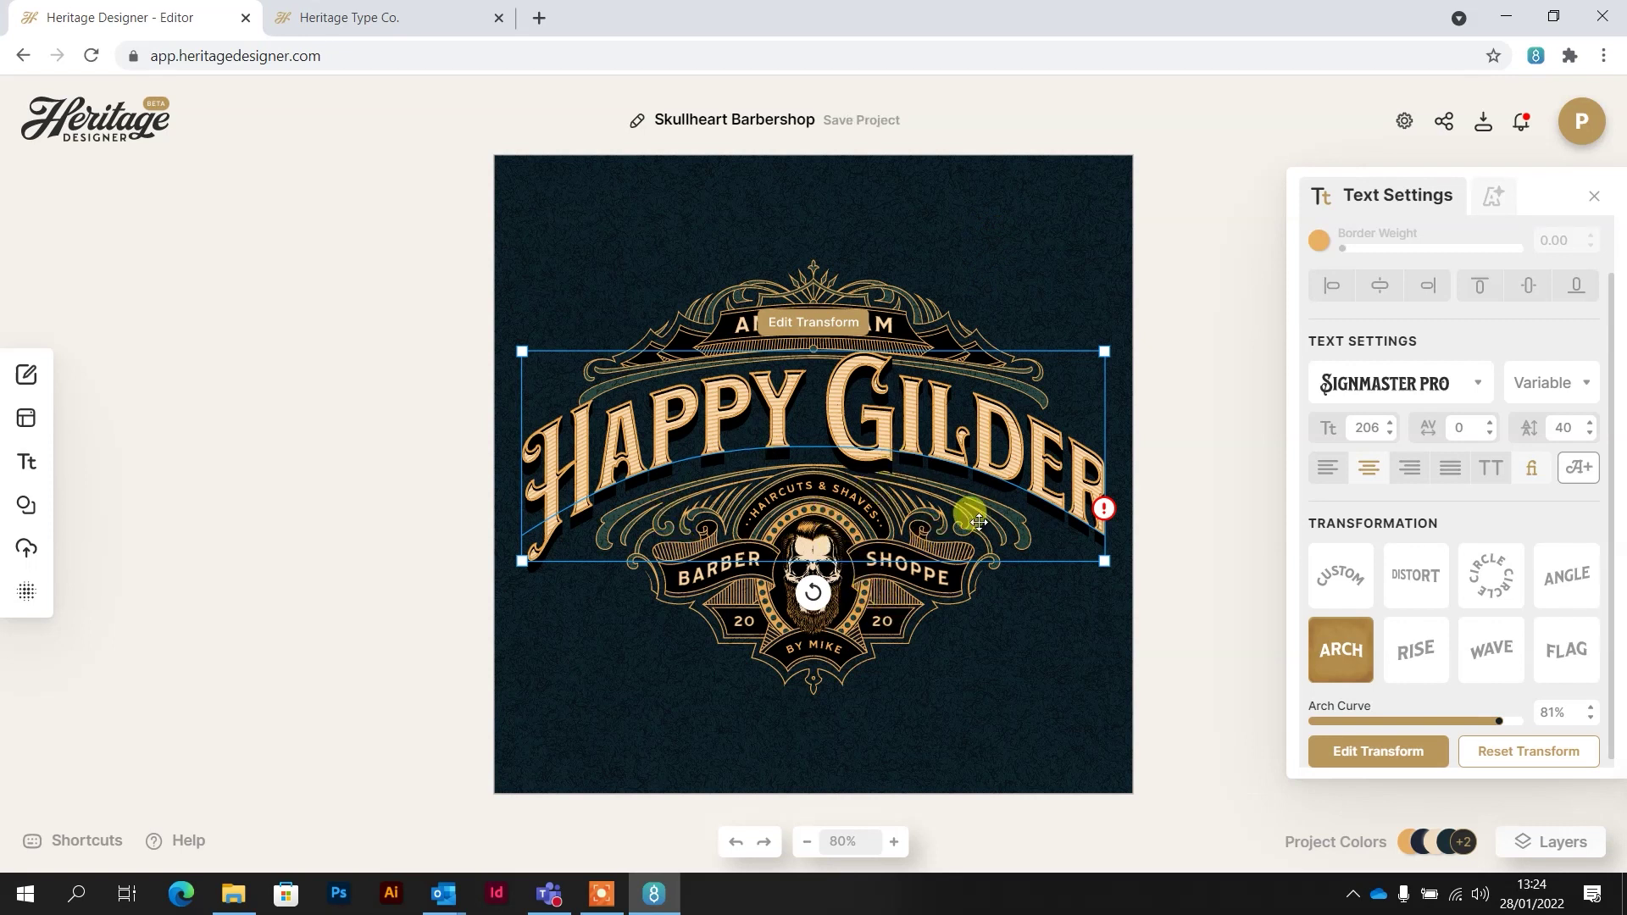
Set the HAPPY GILDER title's font size to 170
{"action": "left_click", "coordinate": [1389, 425]}
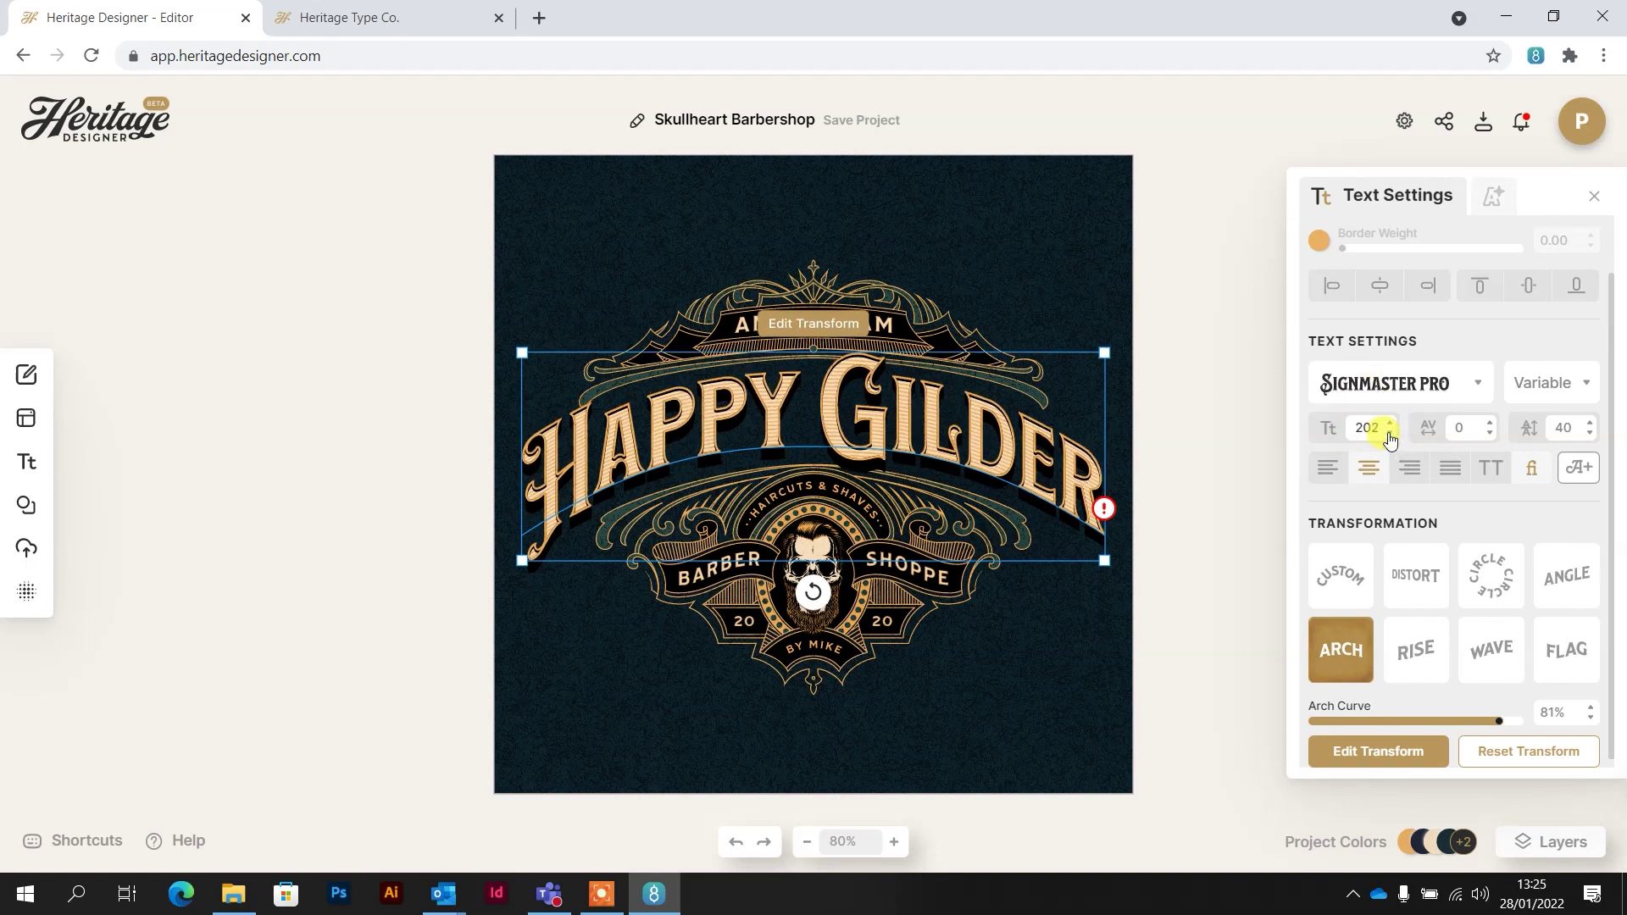
{"action": "double_click", "coordinate": [1361, 427]}
{"action": "type", "text": "170"}
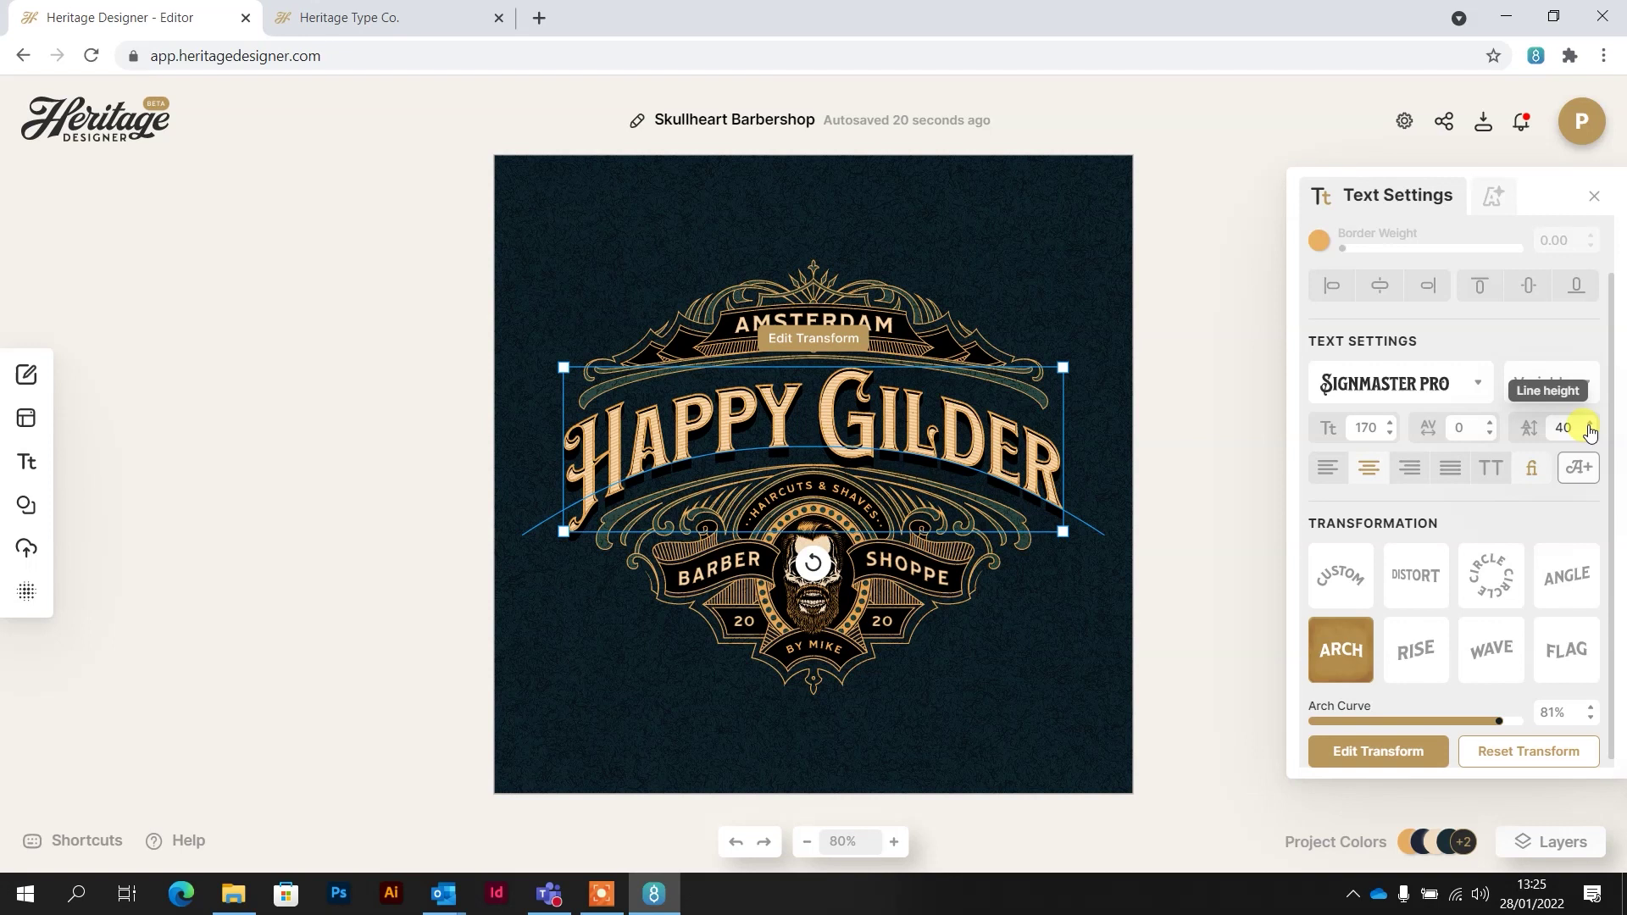
{"action": "scroll", "coordinate": [1432, 512], "scroll_direction": "up", "scroll_amount": 1}
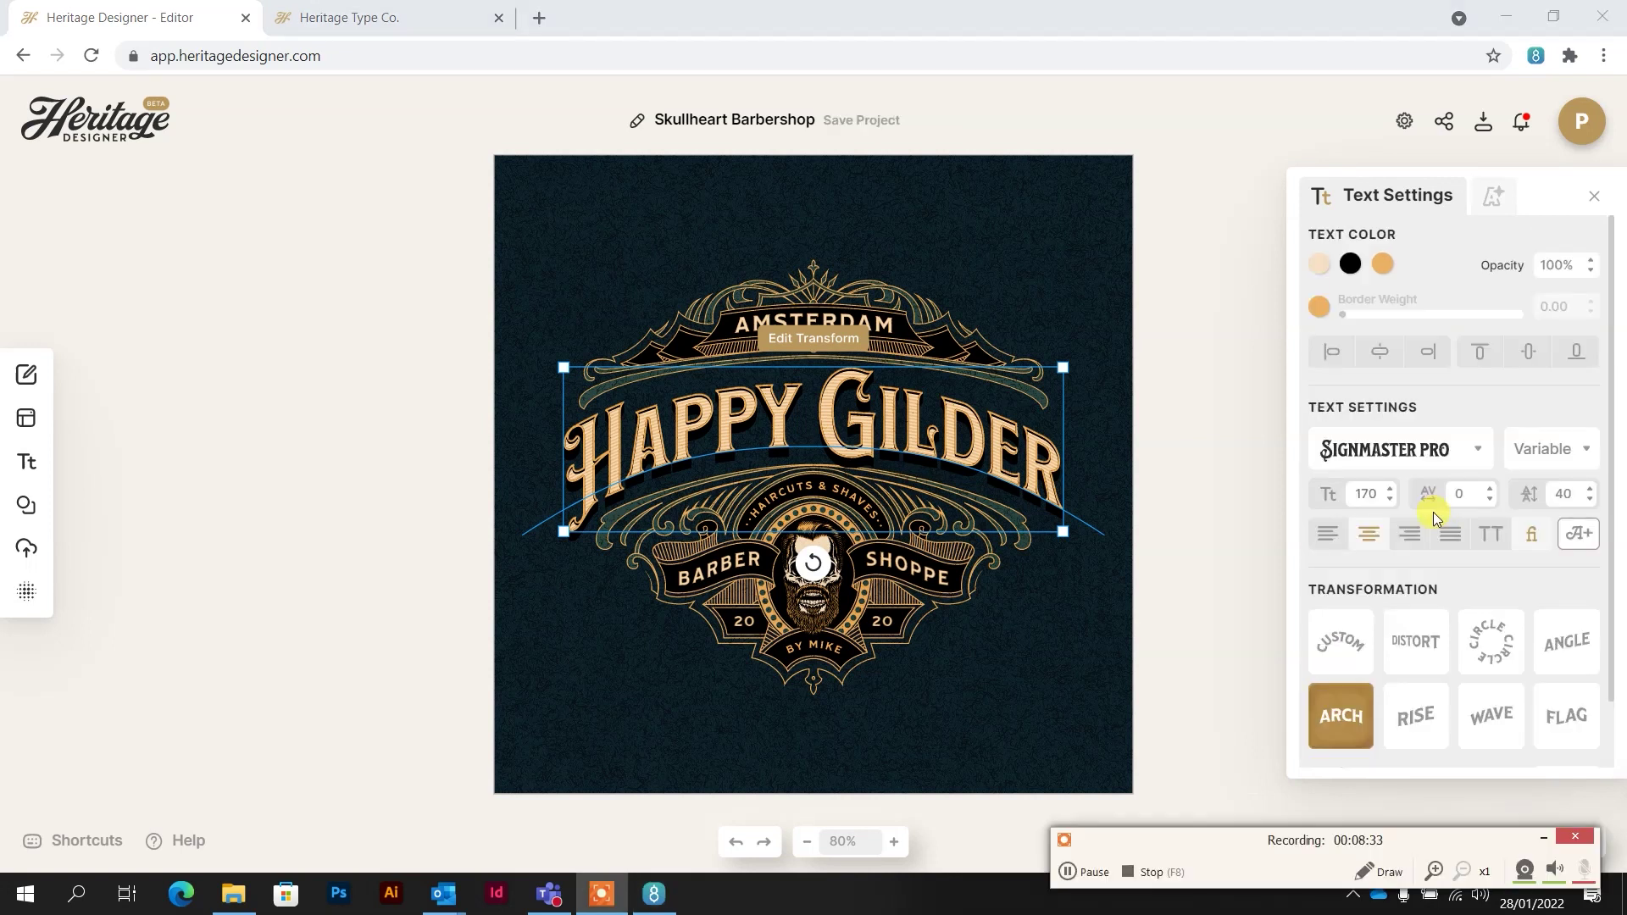
Try the Custom transformation on the HAPPY GILDER title
{"action": "left_click", "coordinate": [1341, 642]}
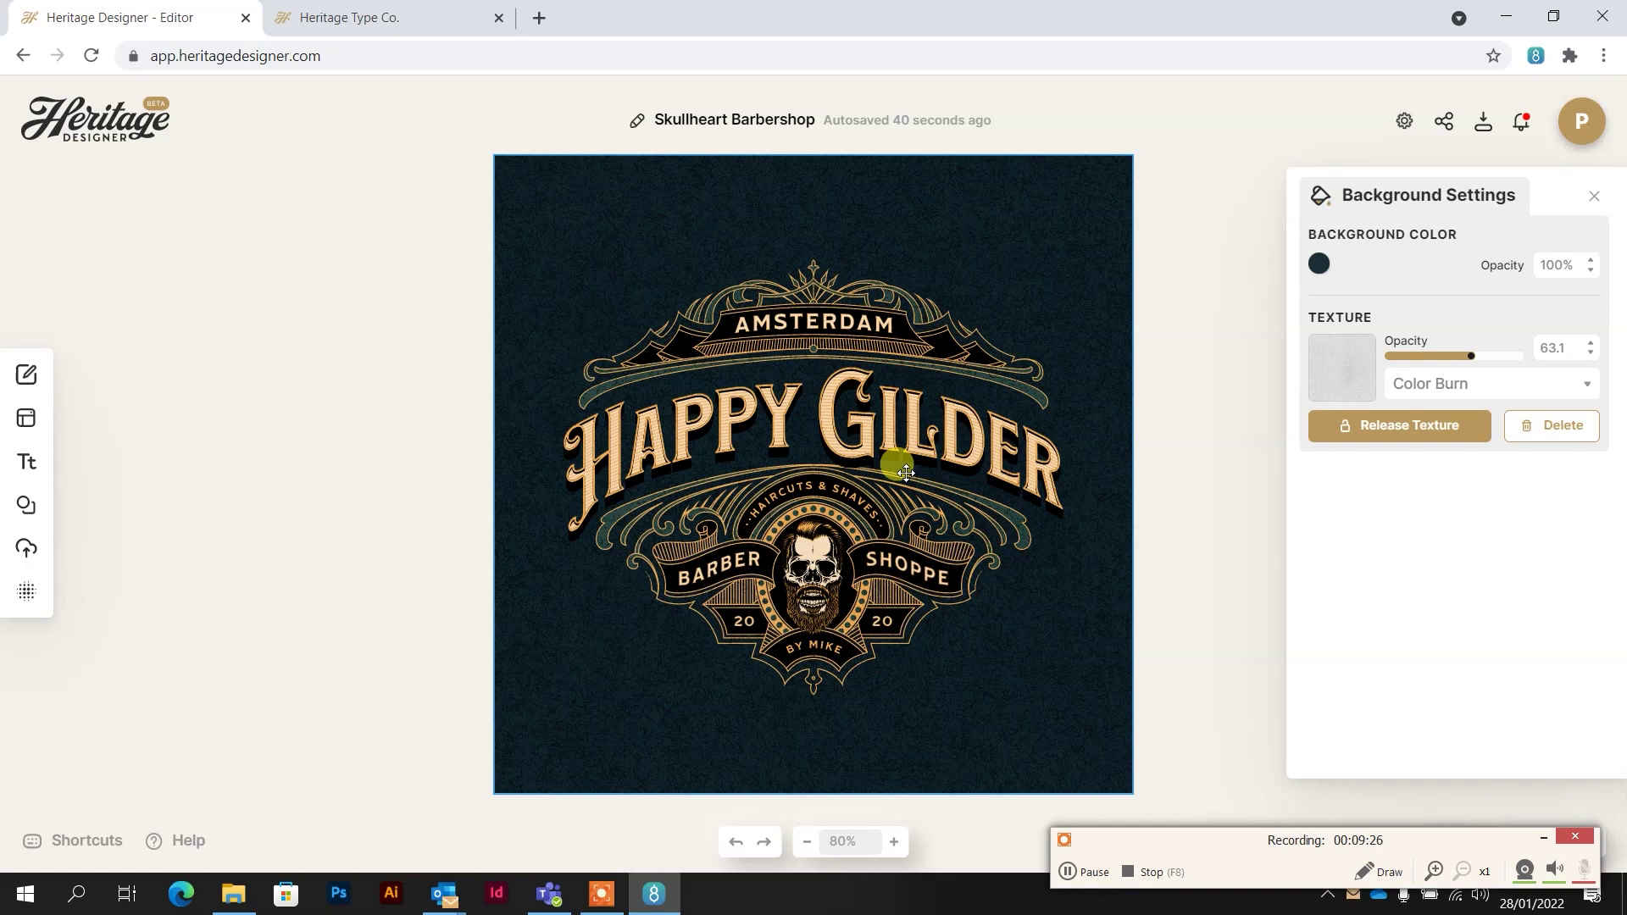
Change the top banner text from AMSTERDAM to NORWICH
{"action": "left_click", "coordinate": [823, 322]}
{"action": "key", "text": "BackSpace"}
{"action": "key", "text": "BackSpace"}
{"action": "key", "text": "BackSpace"}
{"action": "key", "text": "BackSpace"}
{"action": "key", "text": "BackSpace"}
{"action": "key", "text": "BackSpace"}
{"action": "key", "text": "BackSpace"}
{"action": "key", "text": "BackSpace"}
{"action": "key", "text": "BackSpace"}
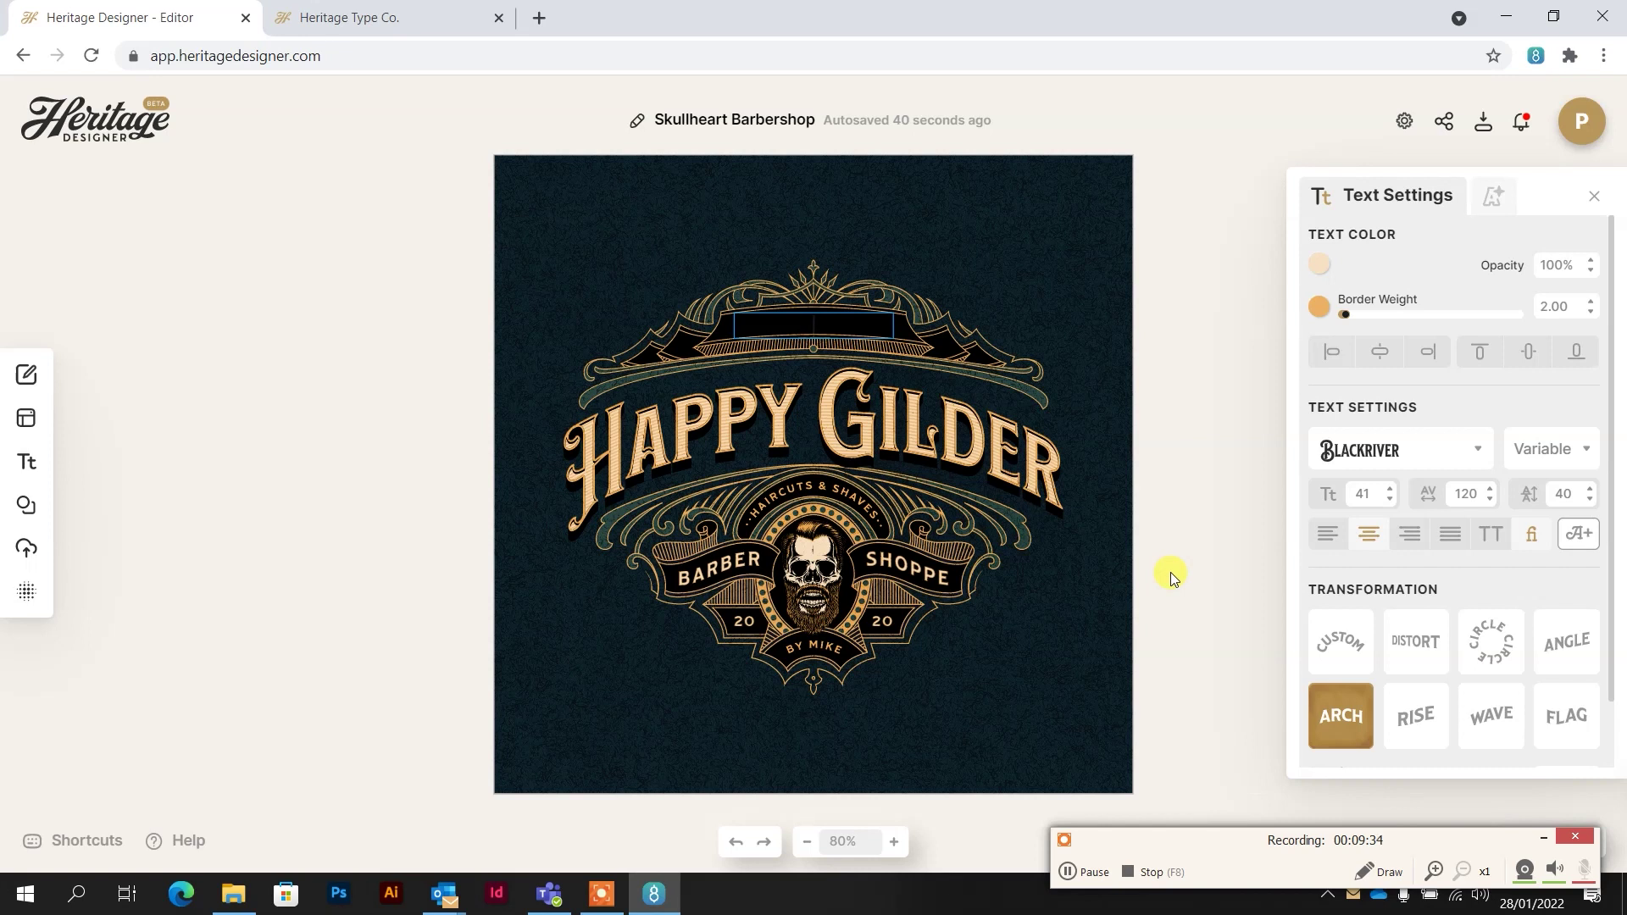
{"action": "type", "text": "NORWICH"}
{"action": "key", "text": "Escape"}
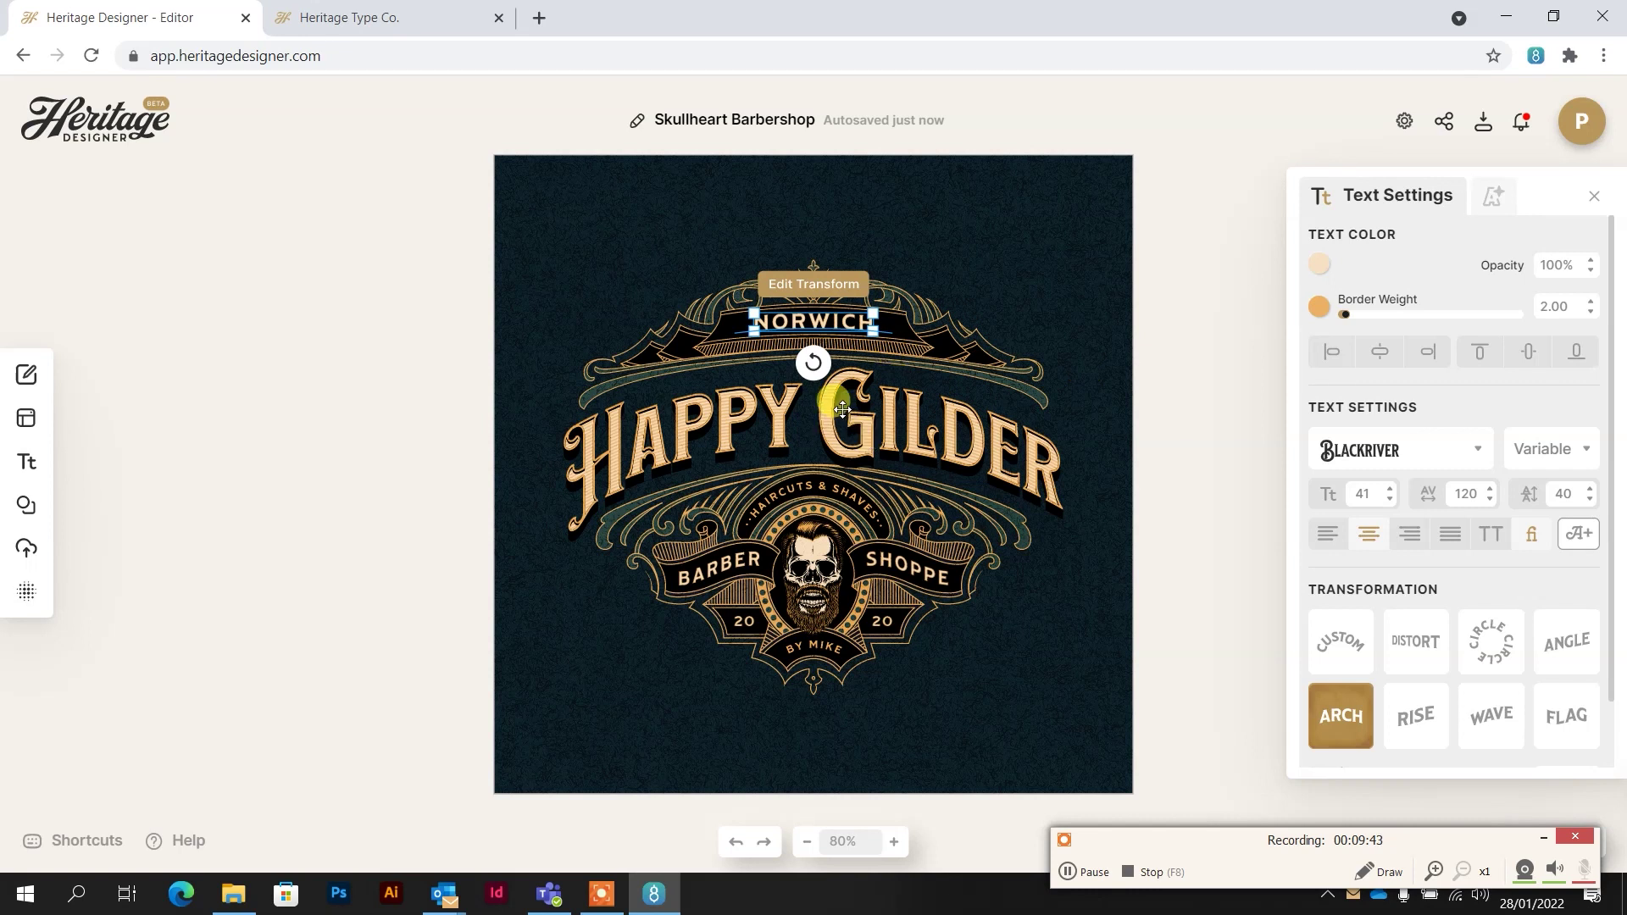
Increase NORWICH's letter spacing from 120 to 300, trying 150 along the way
{"action": "double_click", "coordinate": [1477, 492]}
{"action": "type", "text": "150"}
{"action": "key", "text": "Return"}
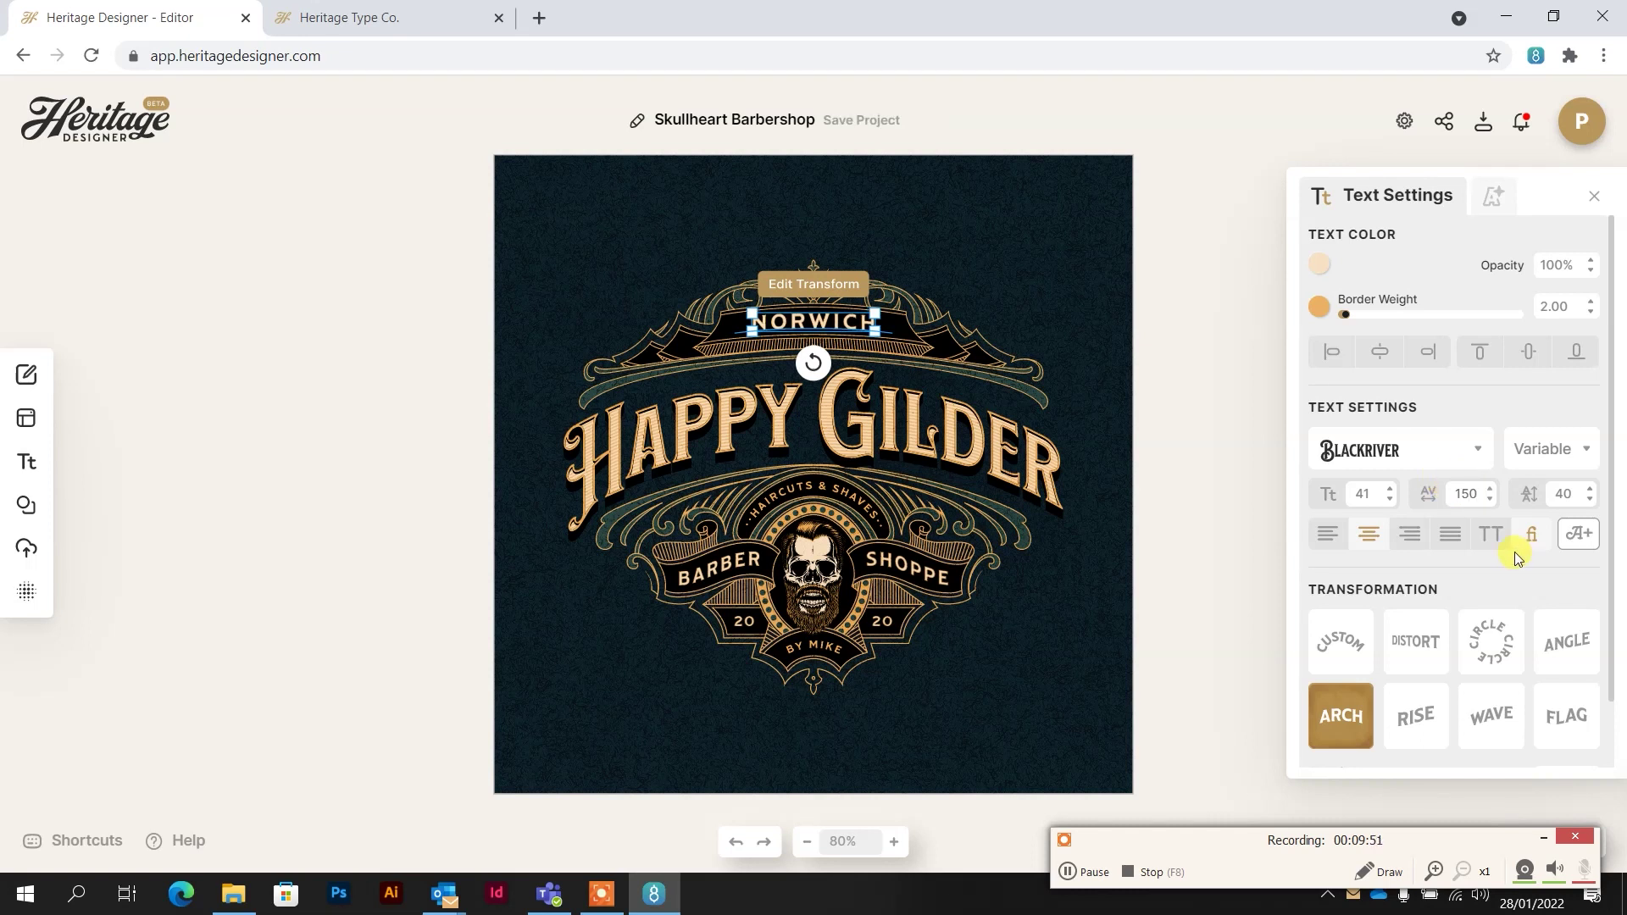
{"action": "double_click", "coordinate": [1466, 493]}
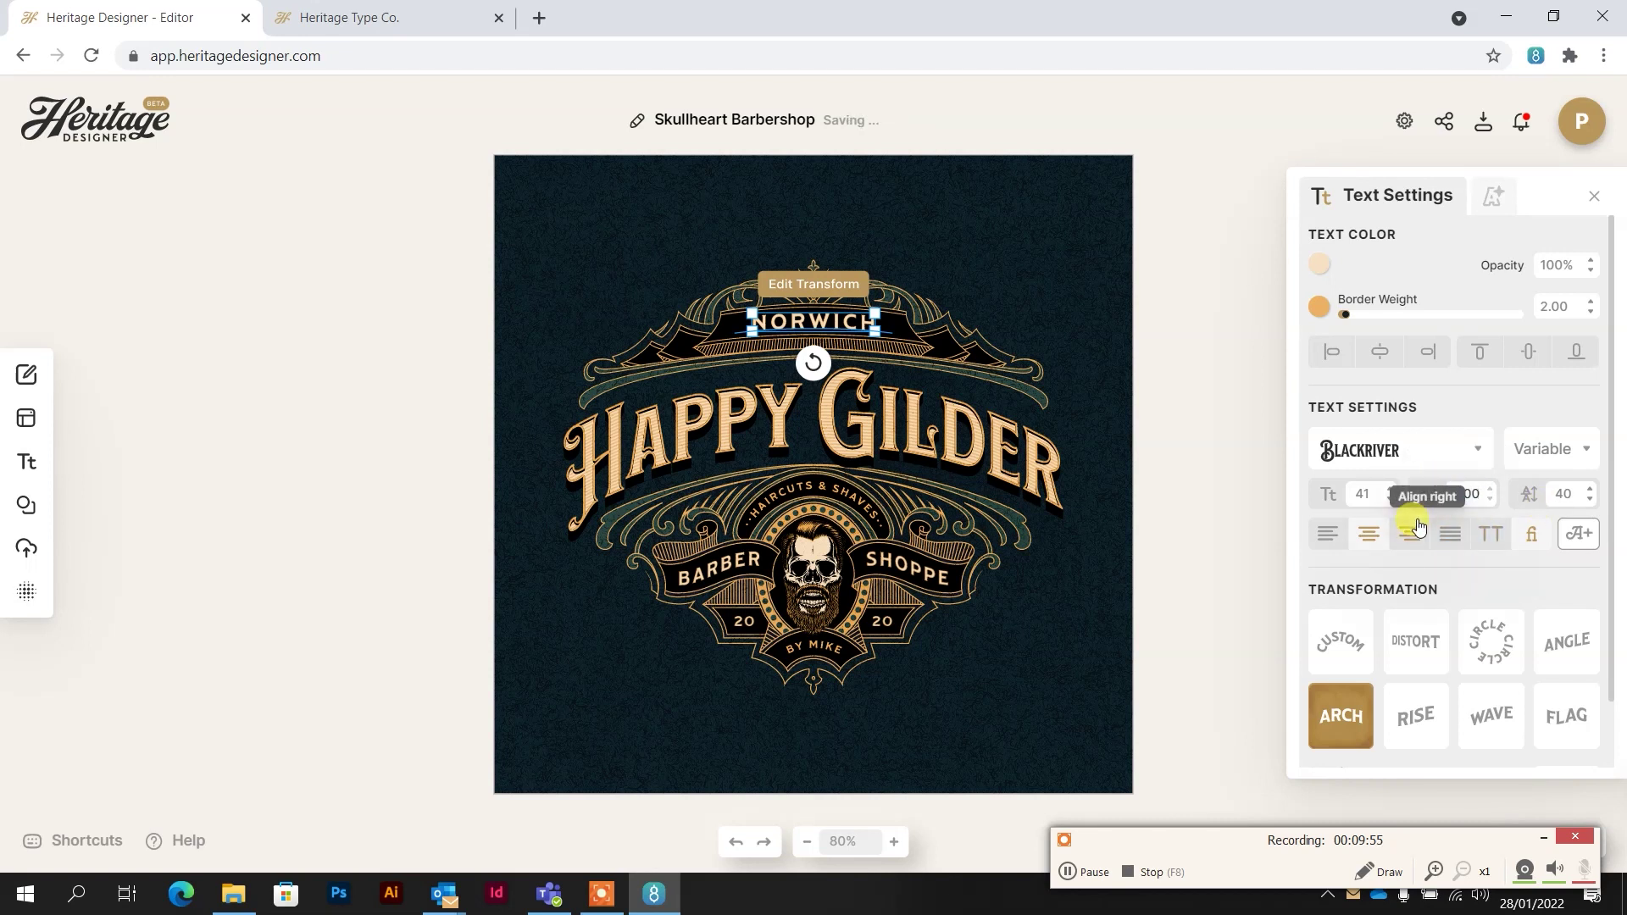
{"action": "type", "text": "300"}
{"action": "key", "text": "Return"}
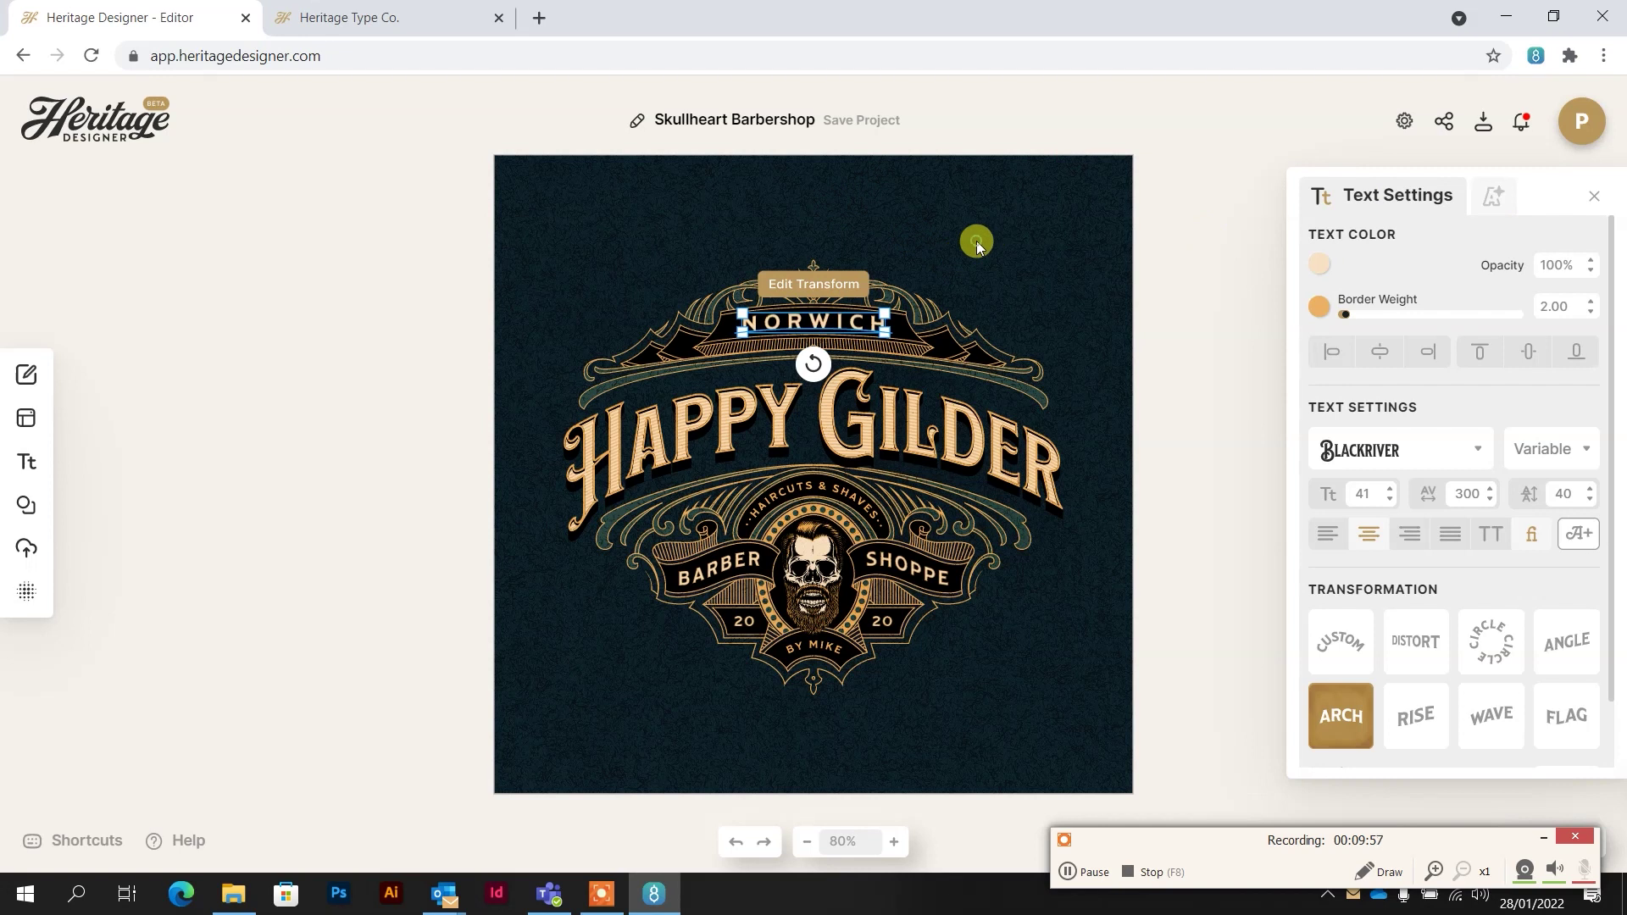
{"action": "left_click", "coordinate": [974, 242]}
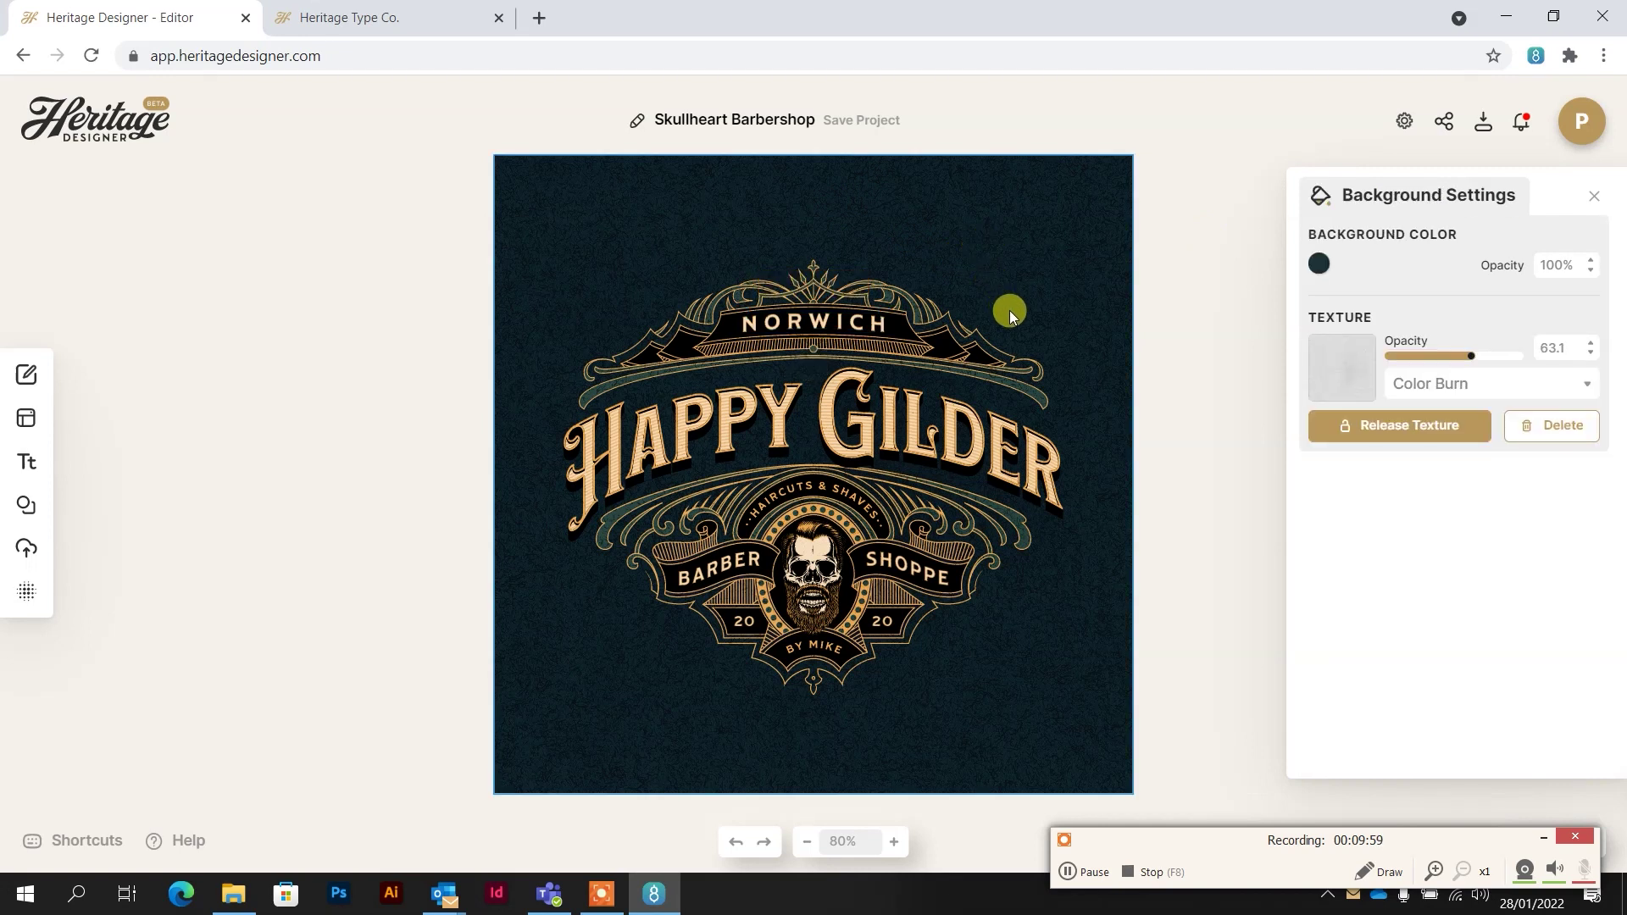
Reword the side ribbons from BARBER SHOPPE to GLASS ARTIST
{"action": "left_click", "coordinate": [733, 566]}
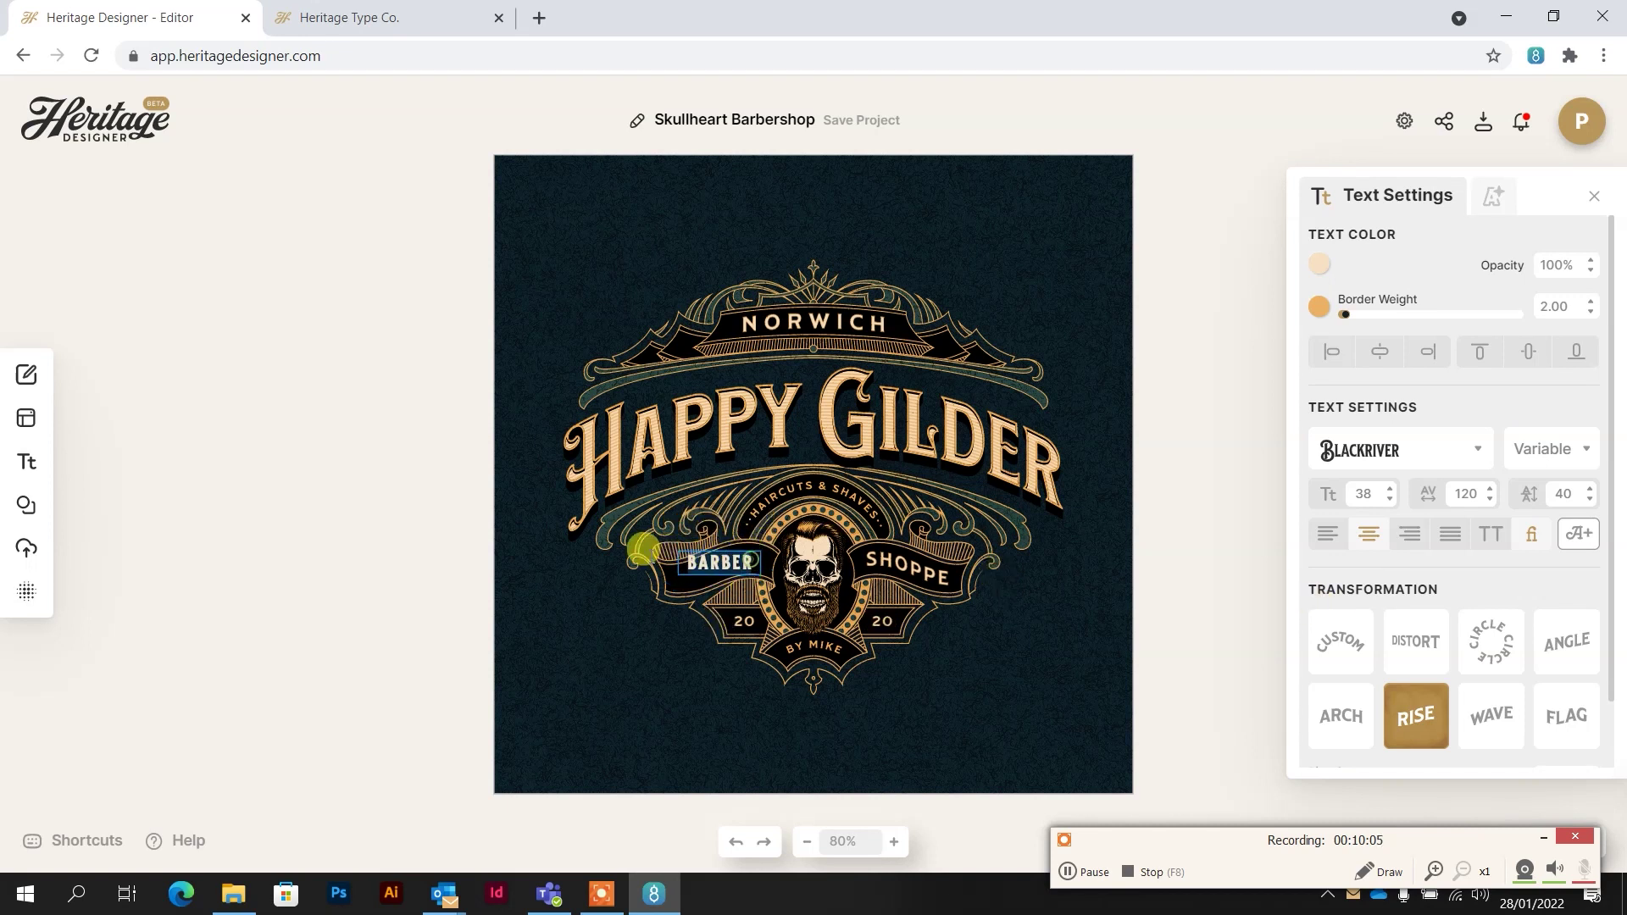
{"action": "double_click", "coordinate": [669, 551]}
{"action": "type", "text": "GLASS"}
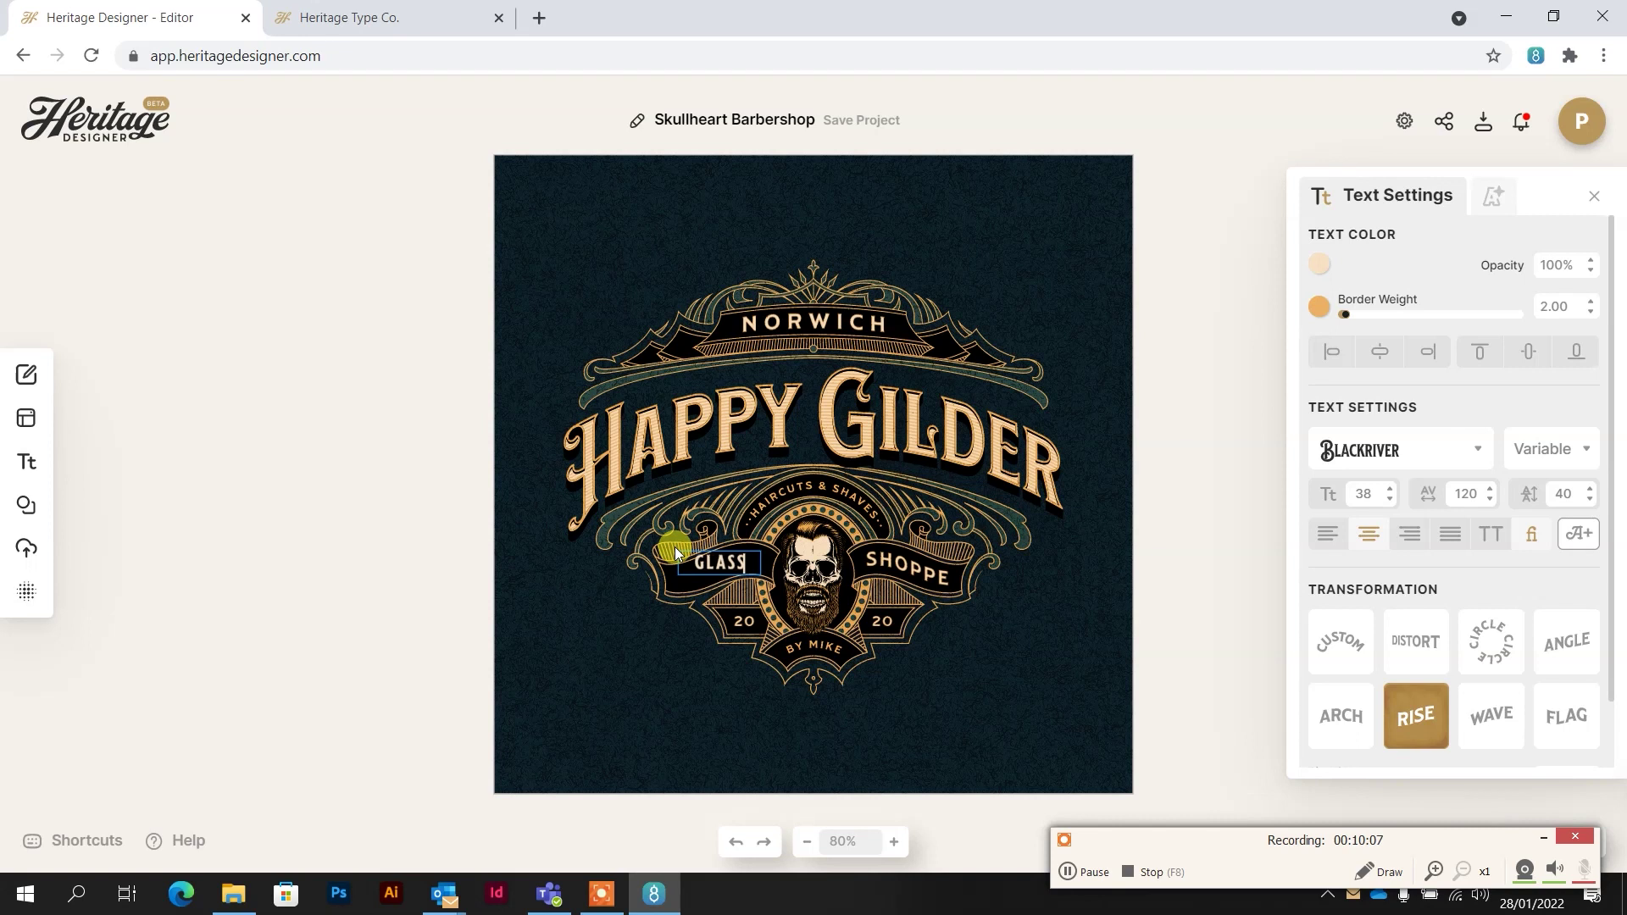
{"action": "left_click", "coordinate": [1041, 251]}
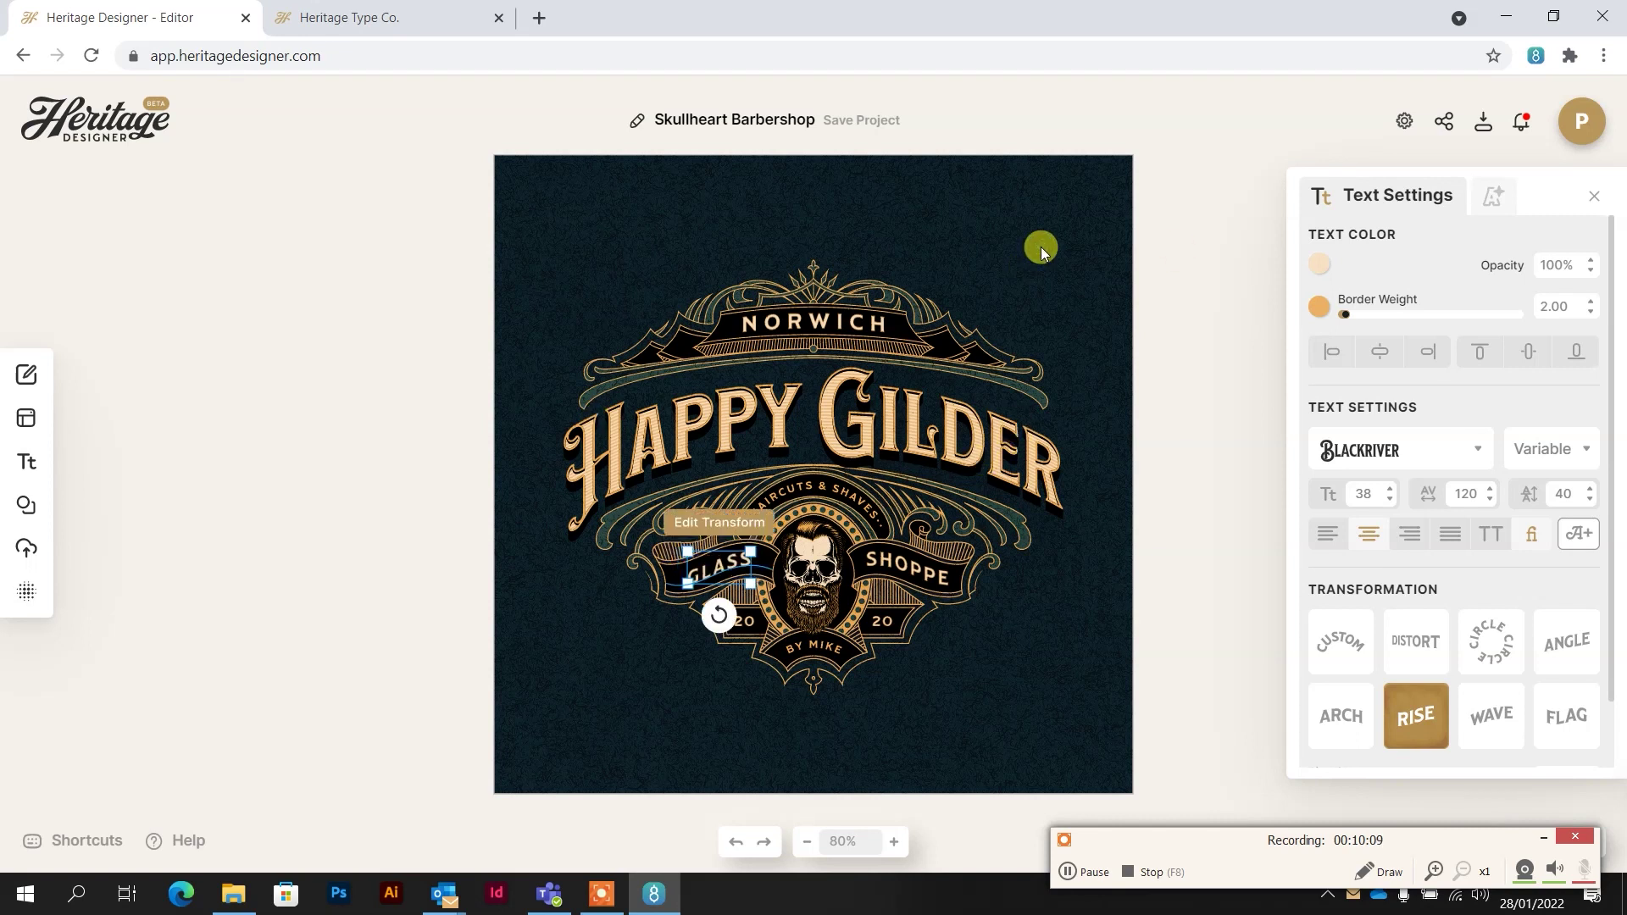
{"action": "double_click", "coordinate": [912, 566]}
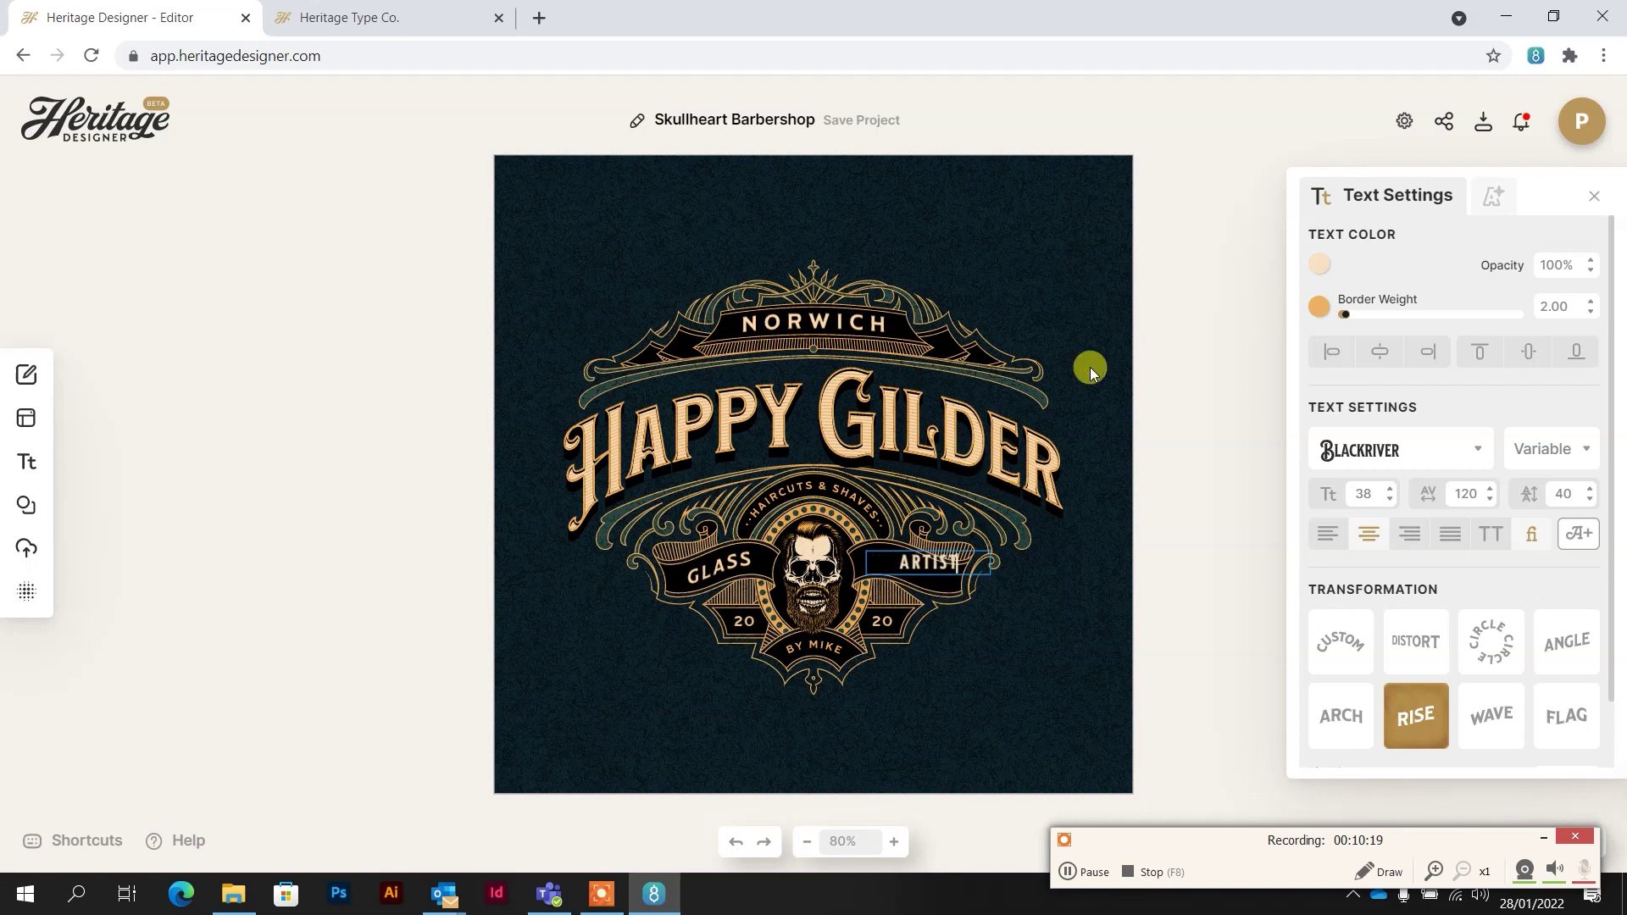
{"action": "left_click", "coordinate": [1061, 284]}
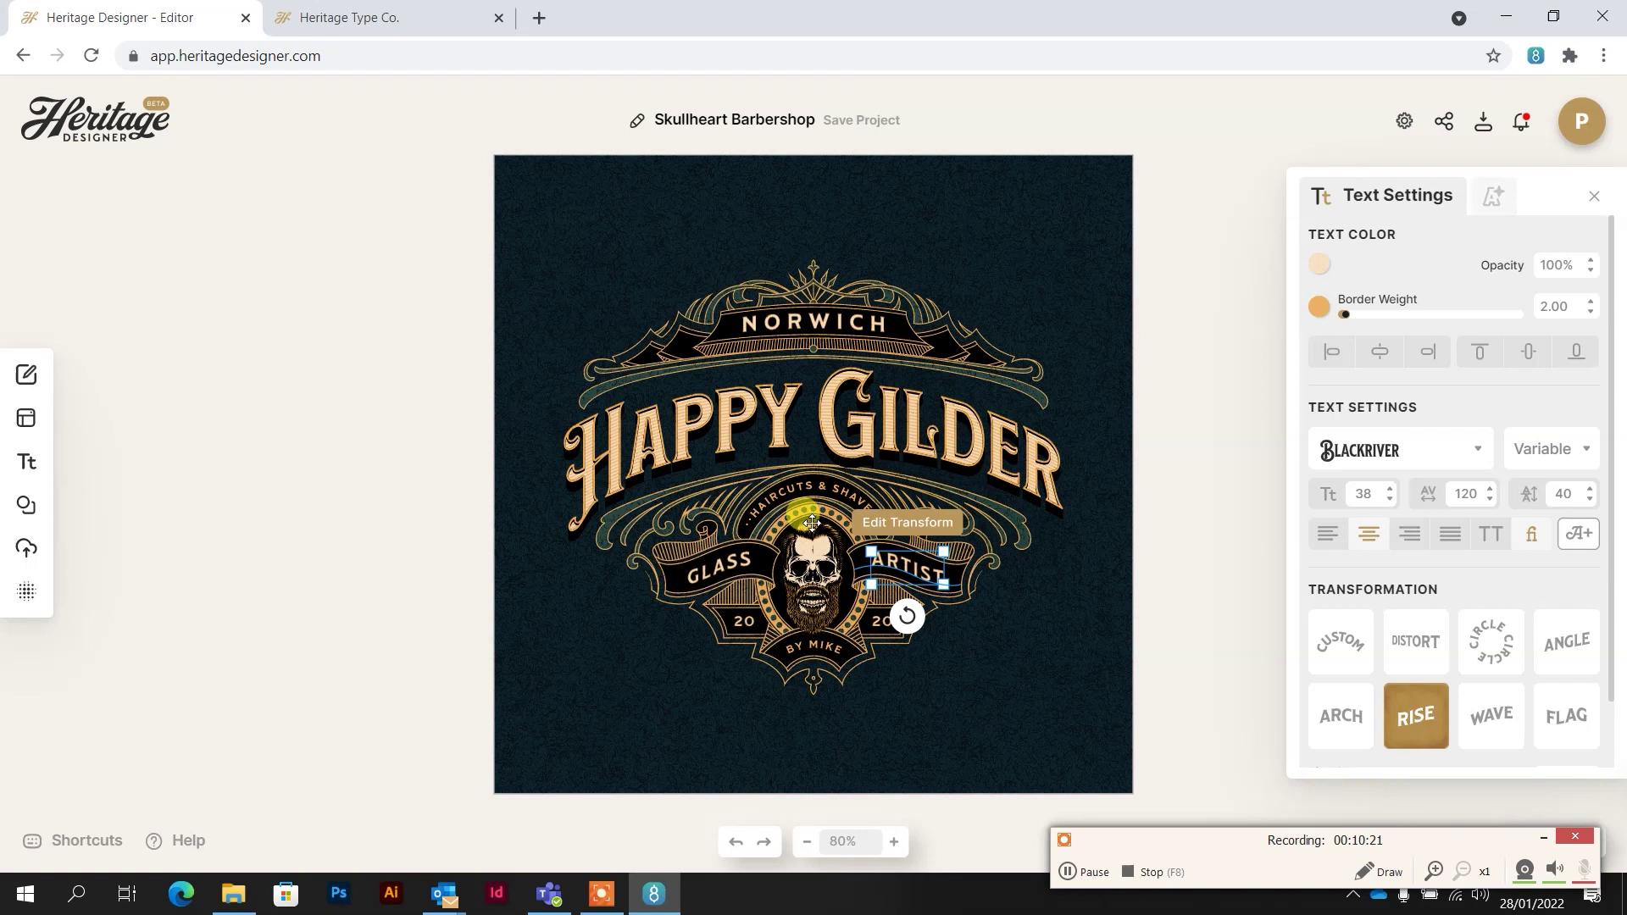
Replace the maker credit with a new name and change the years to 19 and 78
{"action": "left_click", "coordinate": [816, 646]}
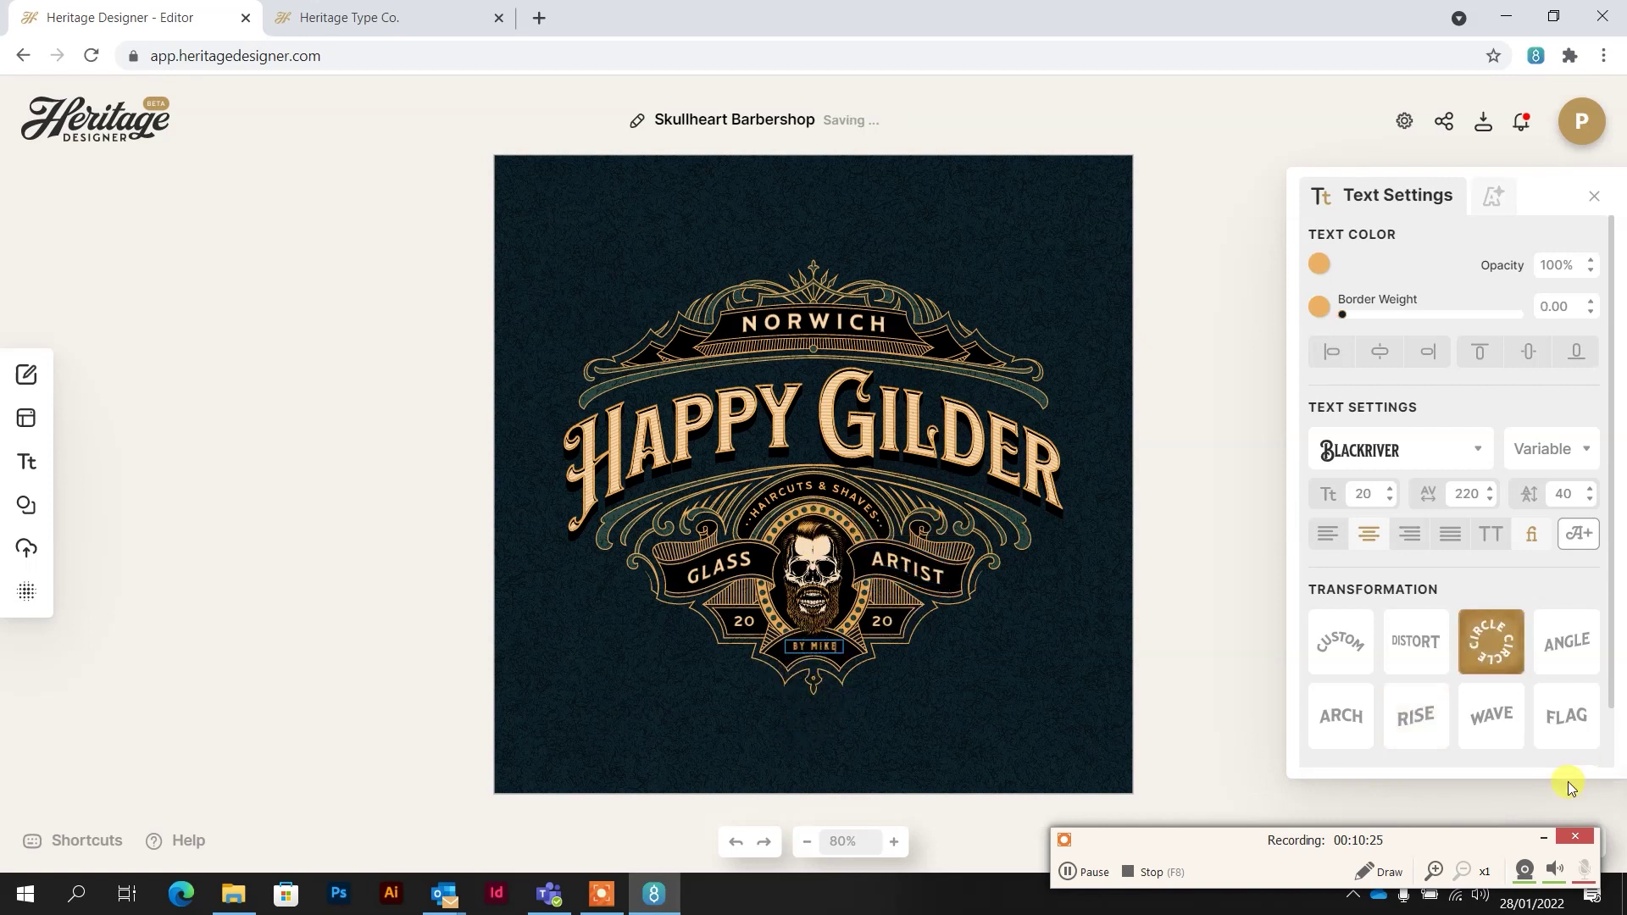
{"action": "key", "text": "BackSpace"}
{"action": "key", "text": "BackSpace"}
{"action": "key", "text": "BackSpace"}
{"action": "key", "text": "BackSpace"}
{"action": "type", "text": "PAUL"}
{"action": "left_click", "coordinate": [988, 689]}
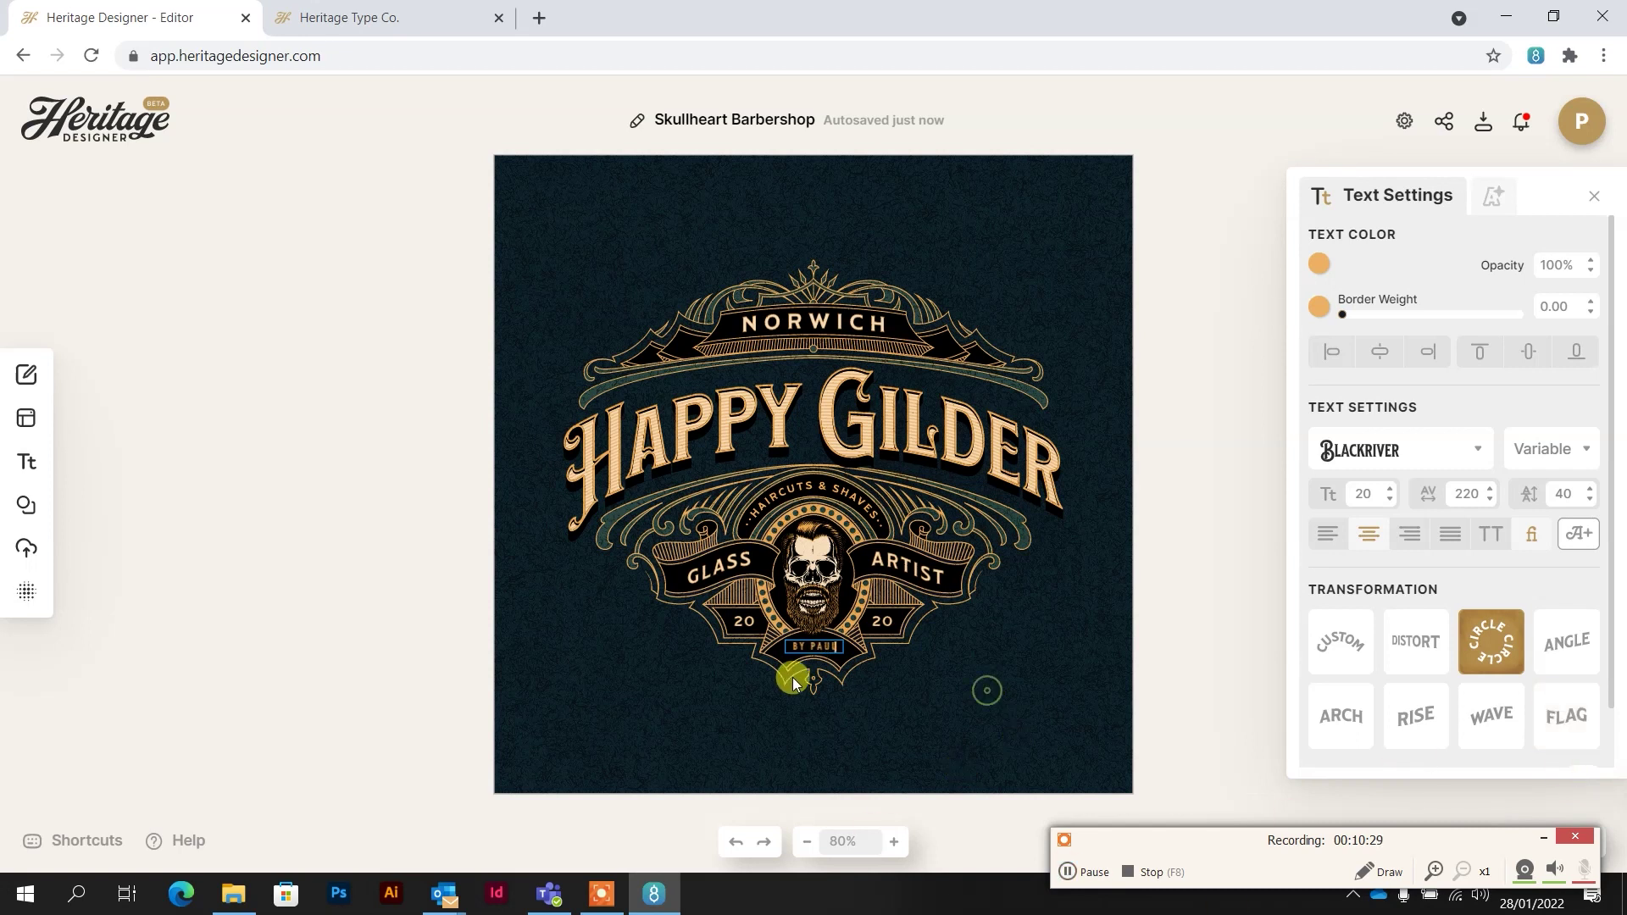
{"action": "left_click", "coordinate": [745, 621]}
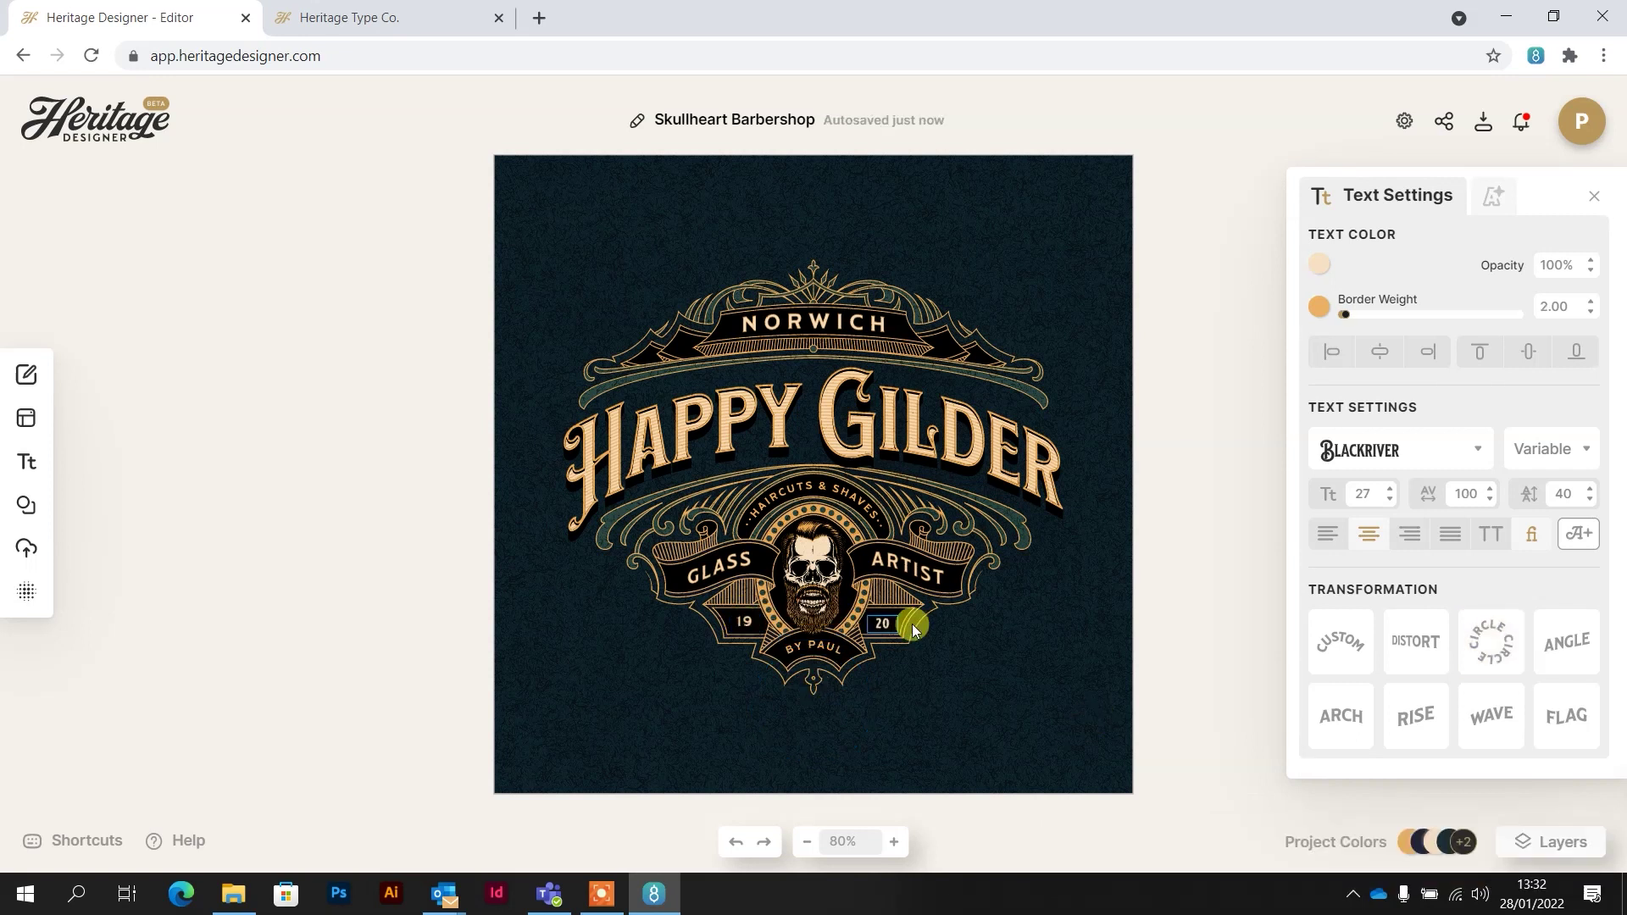
{"action": "left_click", "coordinate": [885, 624]}
{"action": "left_click", "coordinate": [973, 681]}
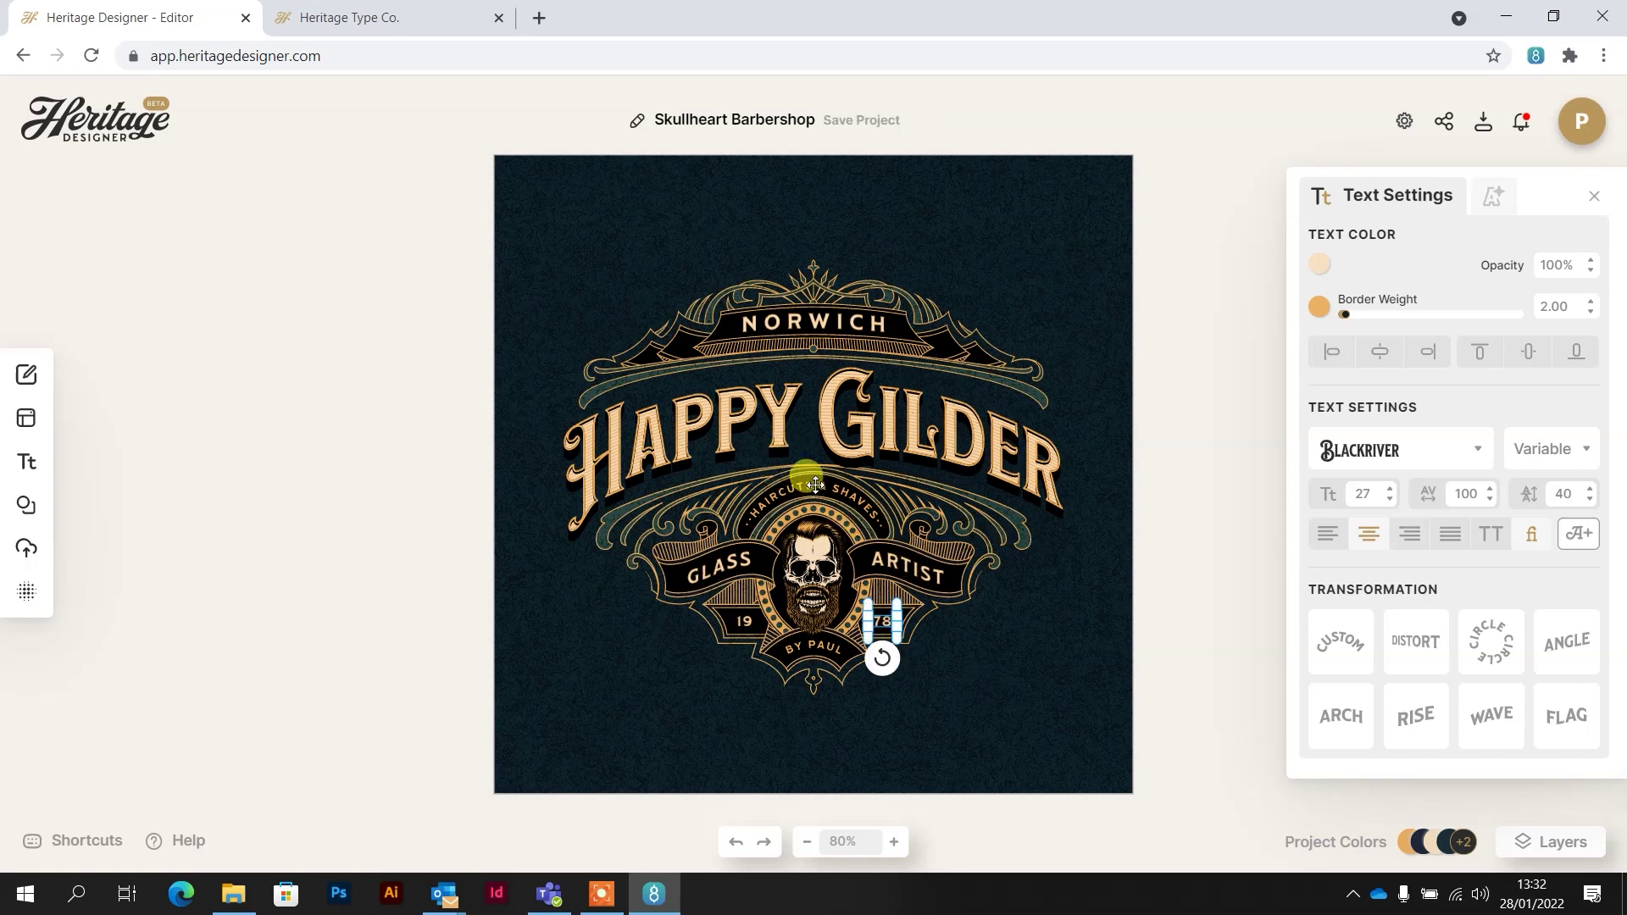
Change the HAIRCUTS & SHAVES arc text to YOUTUBER
{"action": "left_click", "coordinate": [815, 487]}
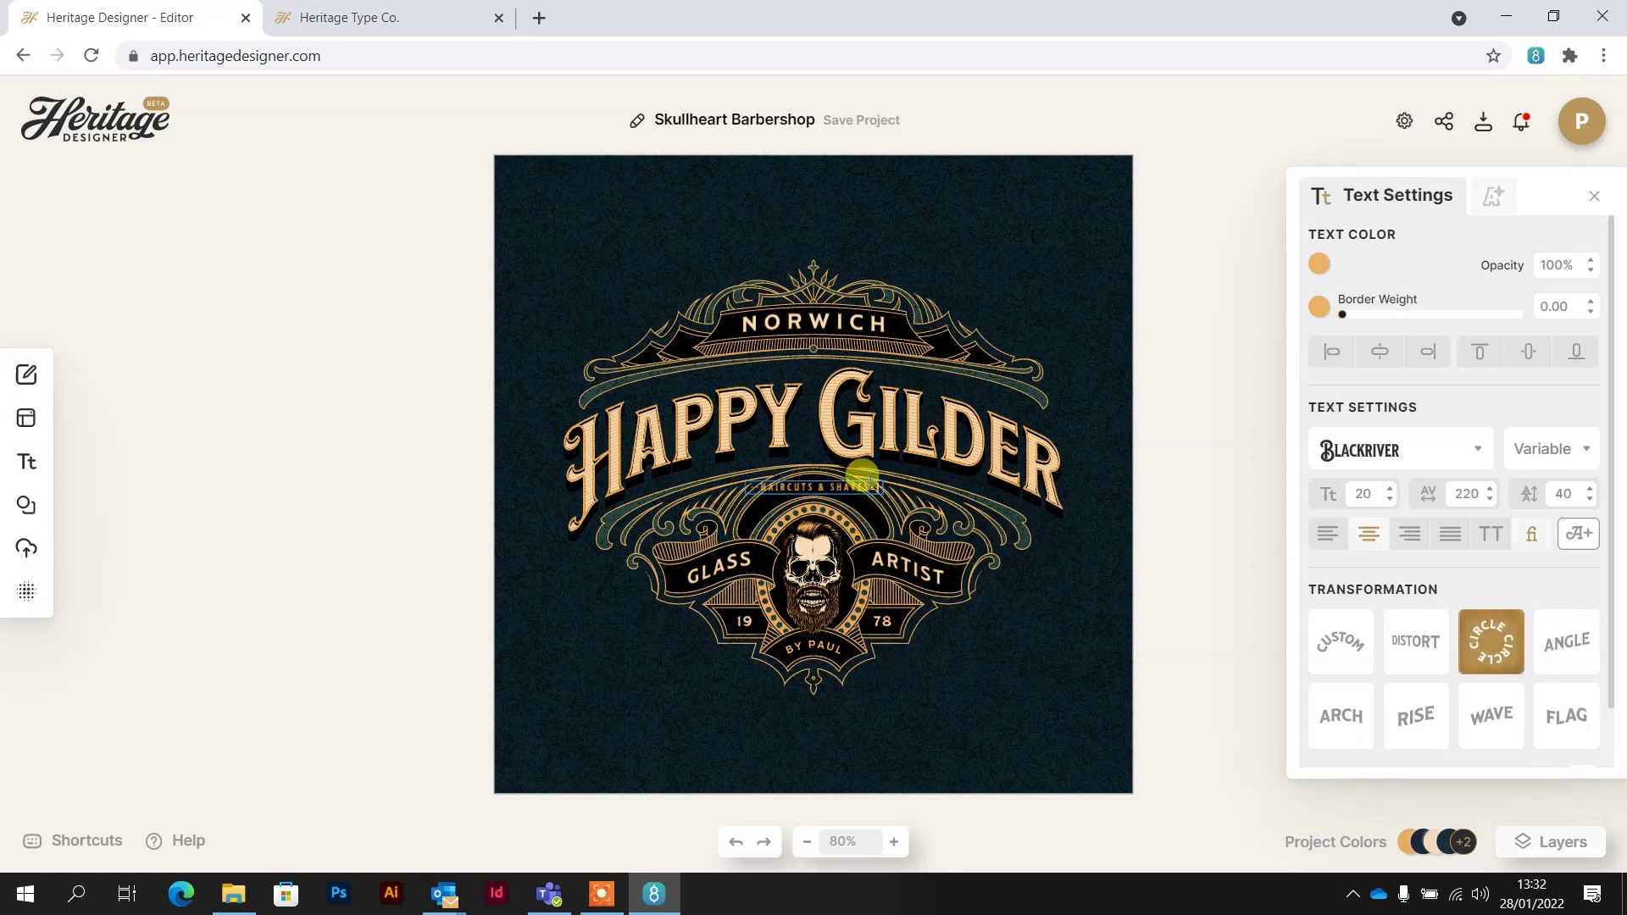
{"action": "double_click", "coordinate": [862, 475]}
{"action": "type", "text": "YOUTUBER"}
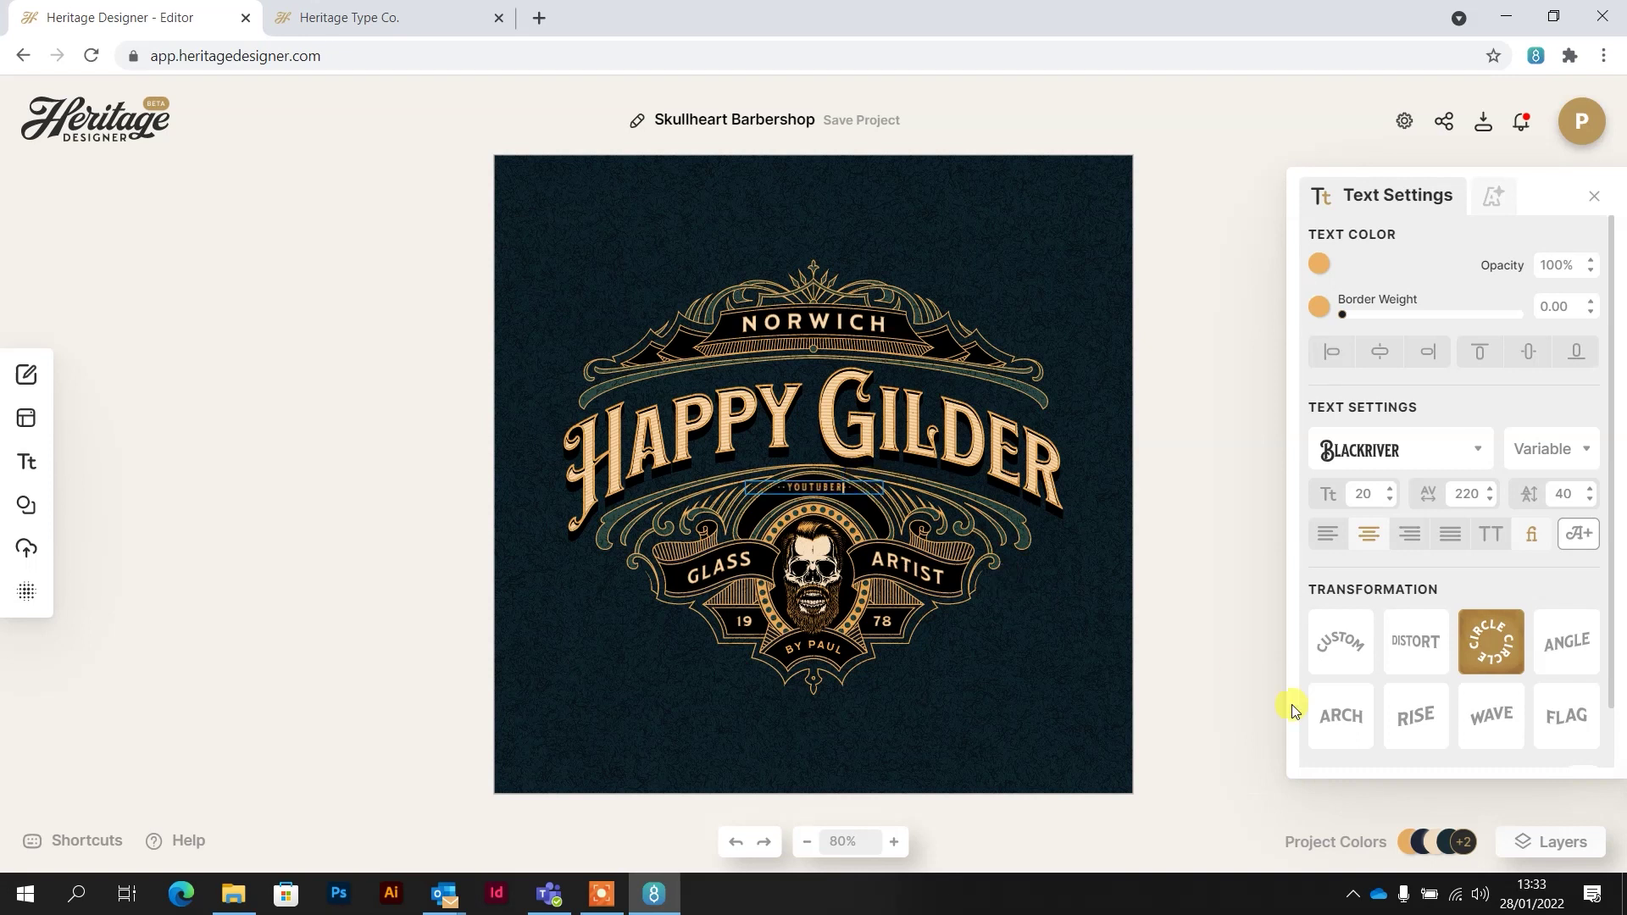
{"action": "left_click", "coordinate": [1064, 237]}
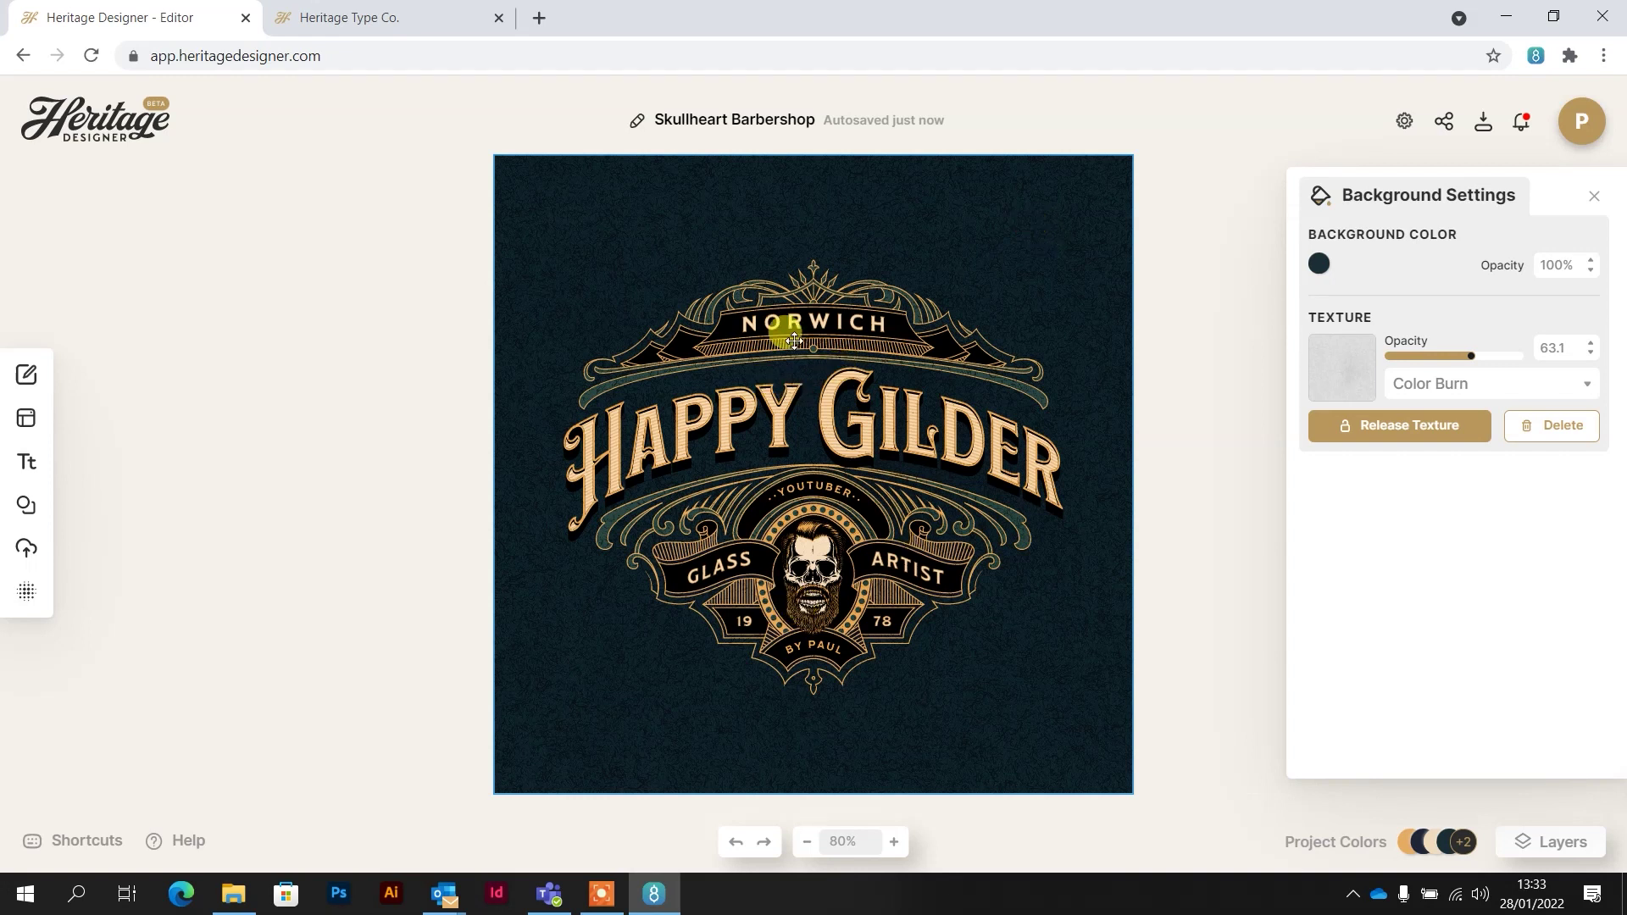
Set the HAPPY GILDER title's fill colour to pure white
{"action": "left_click", "coordinate": [824, 408]}
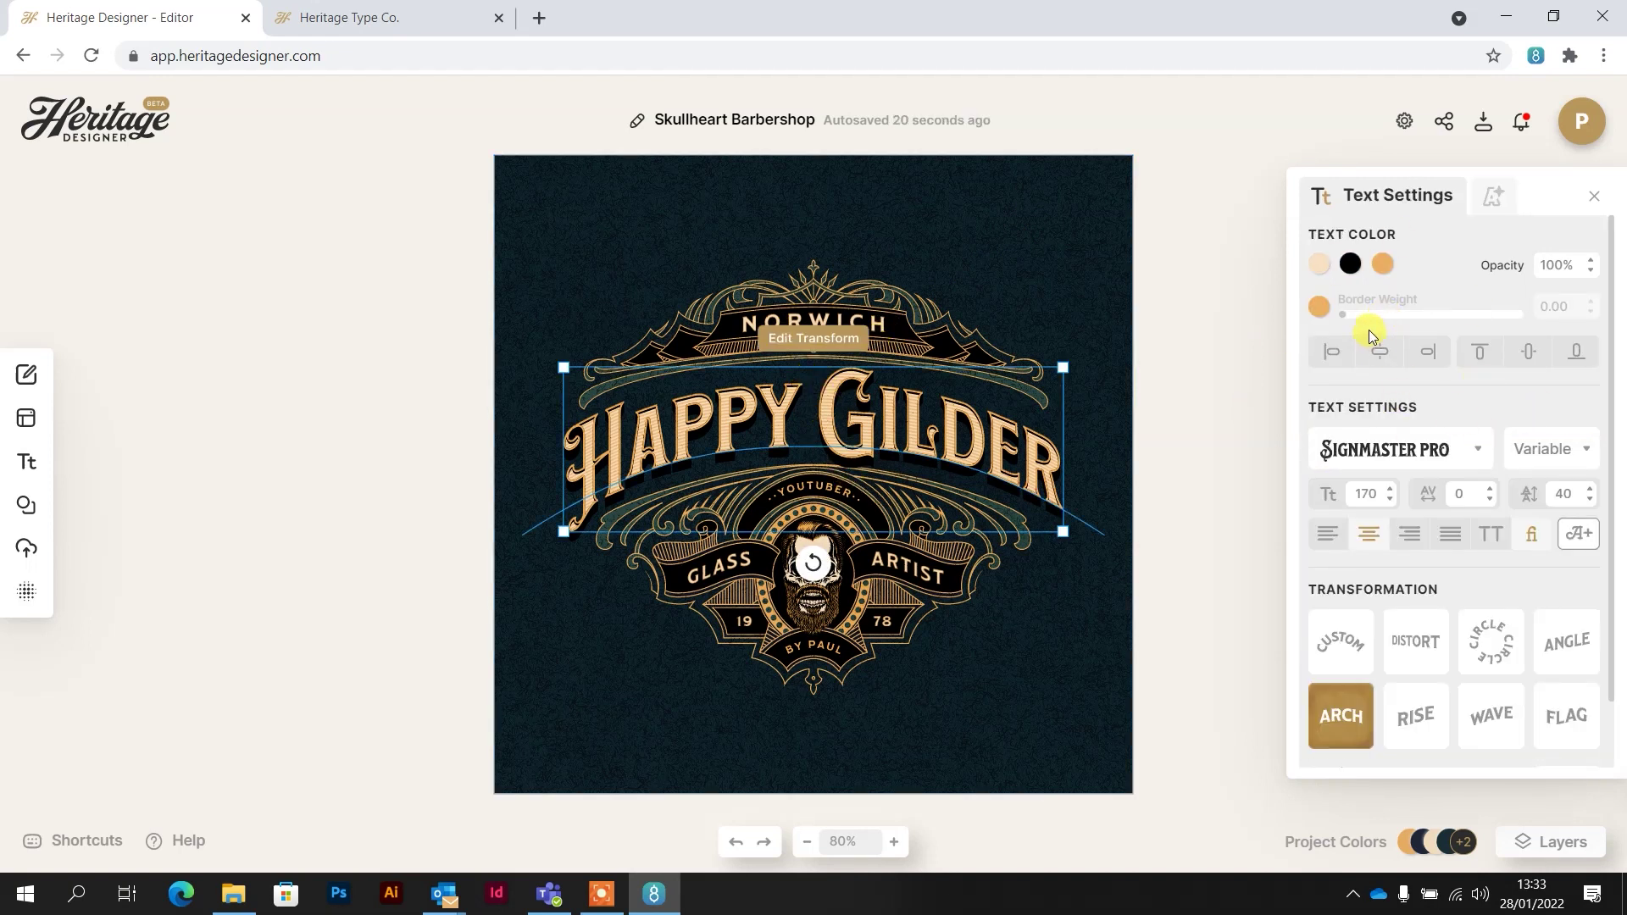
{"action": "left_click", "coordinate": [1320, 264]}
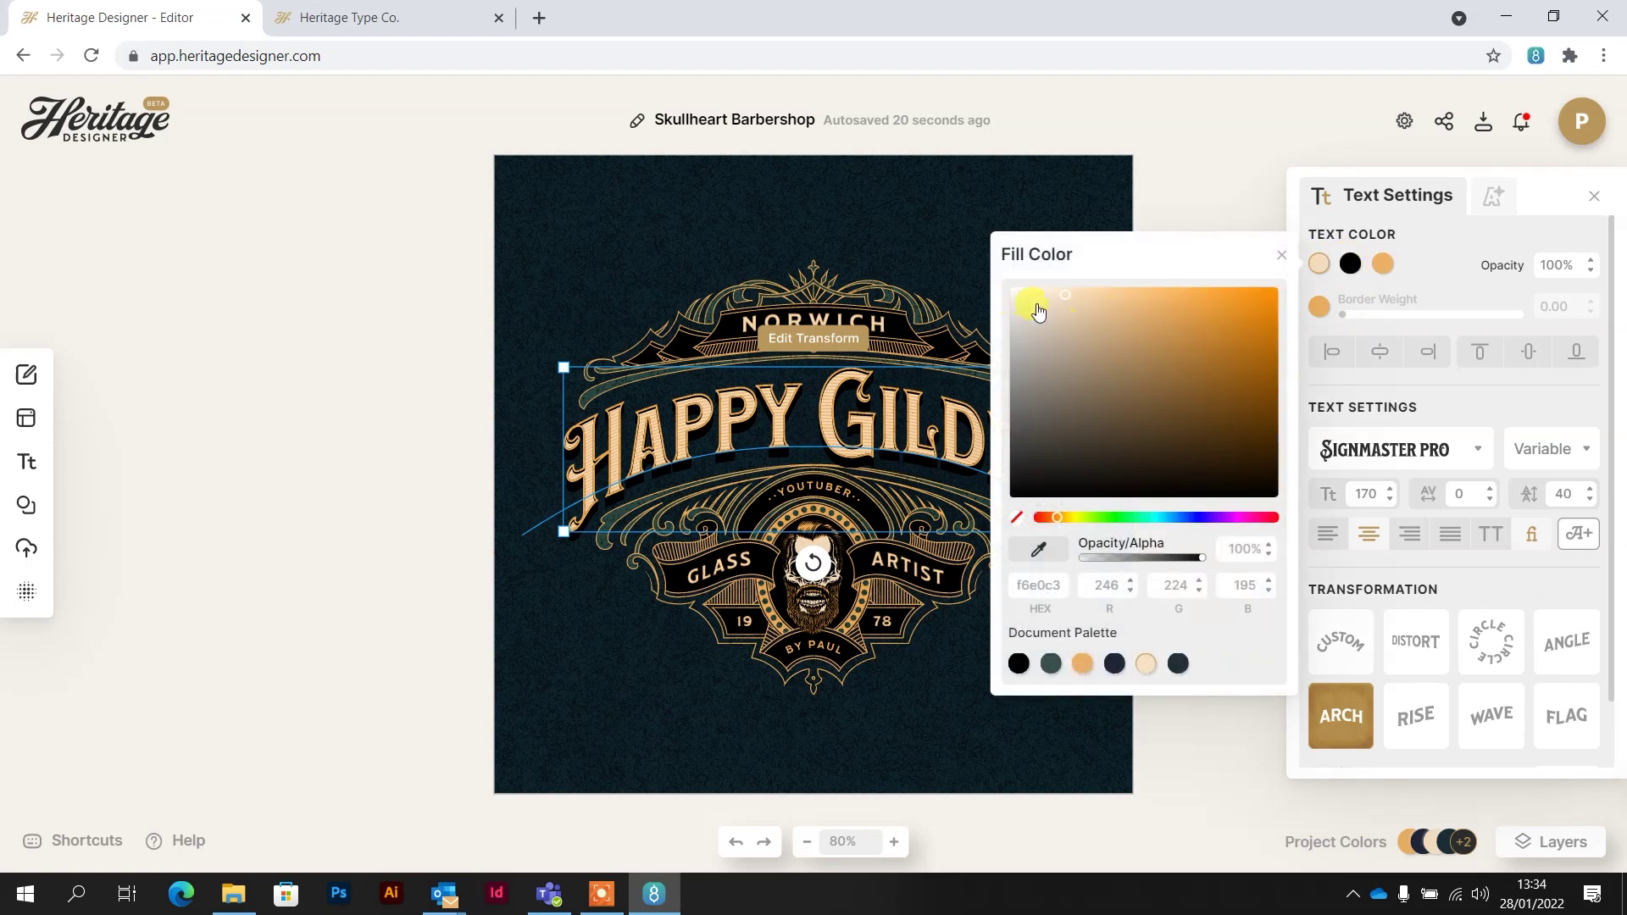
{"action": "left_click", "coordinate": [1012, 291]}
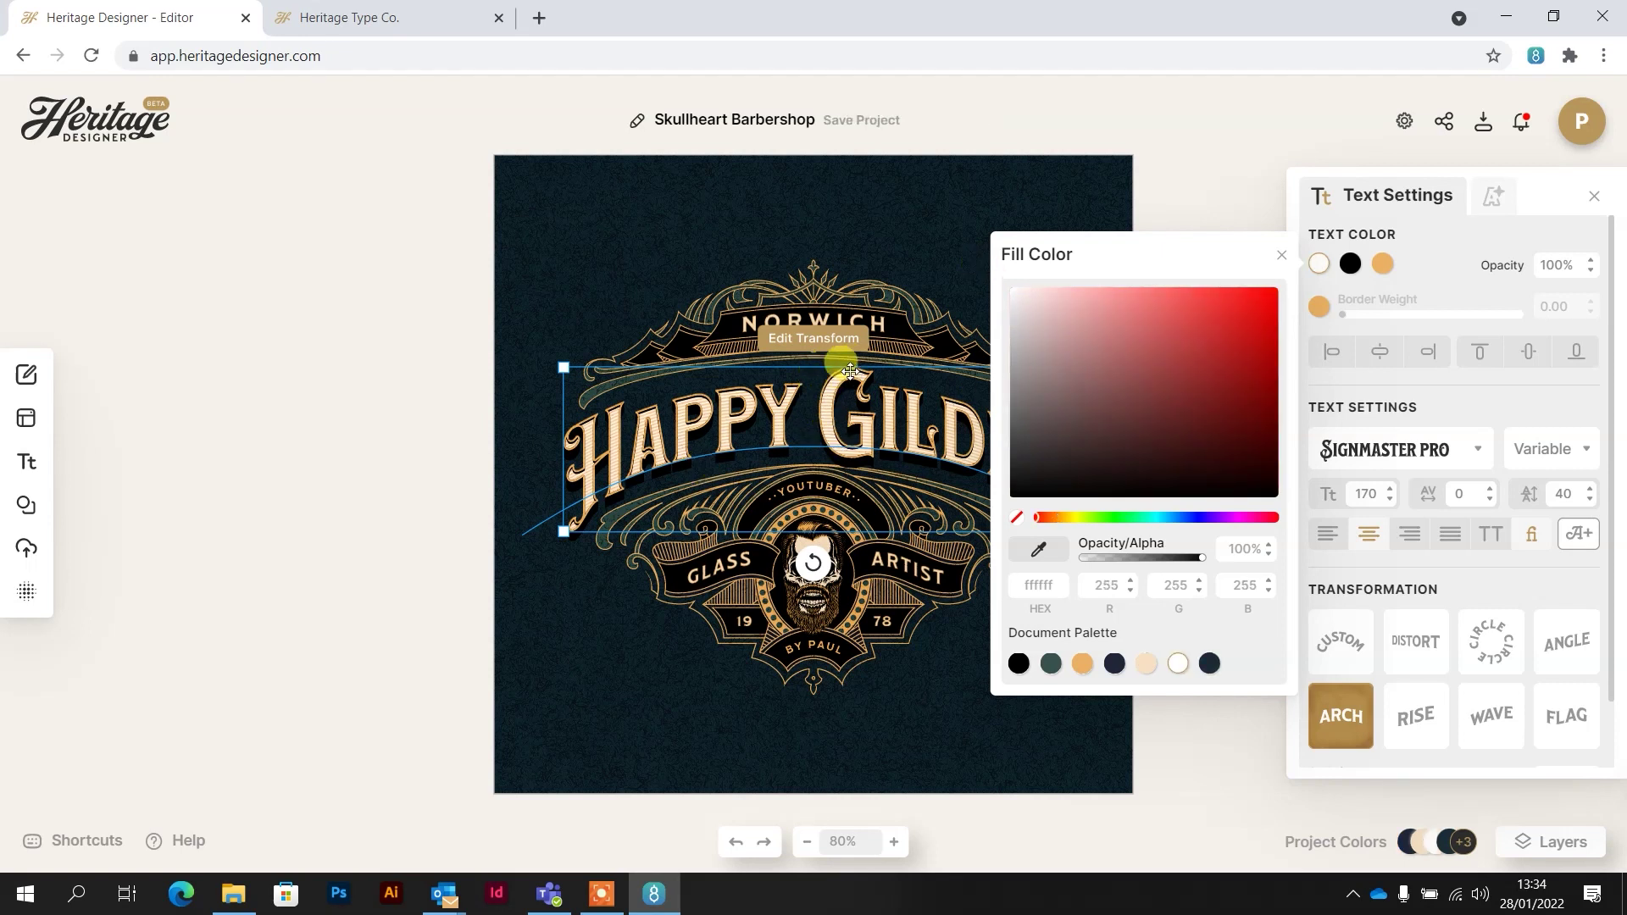
{"action": "left_click", "coordinate": [1248, 178]}
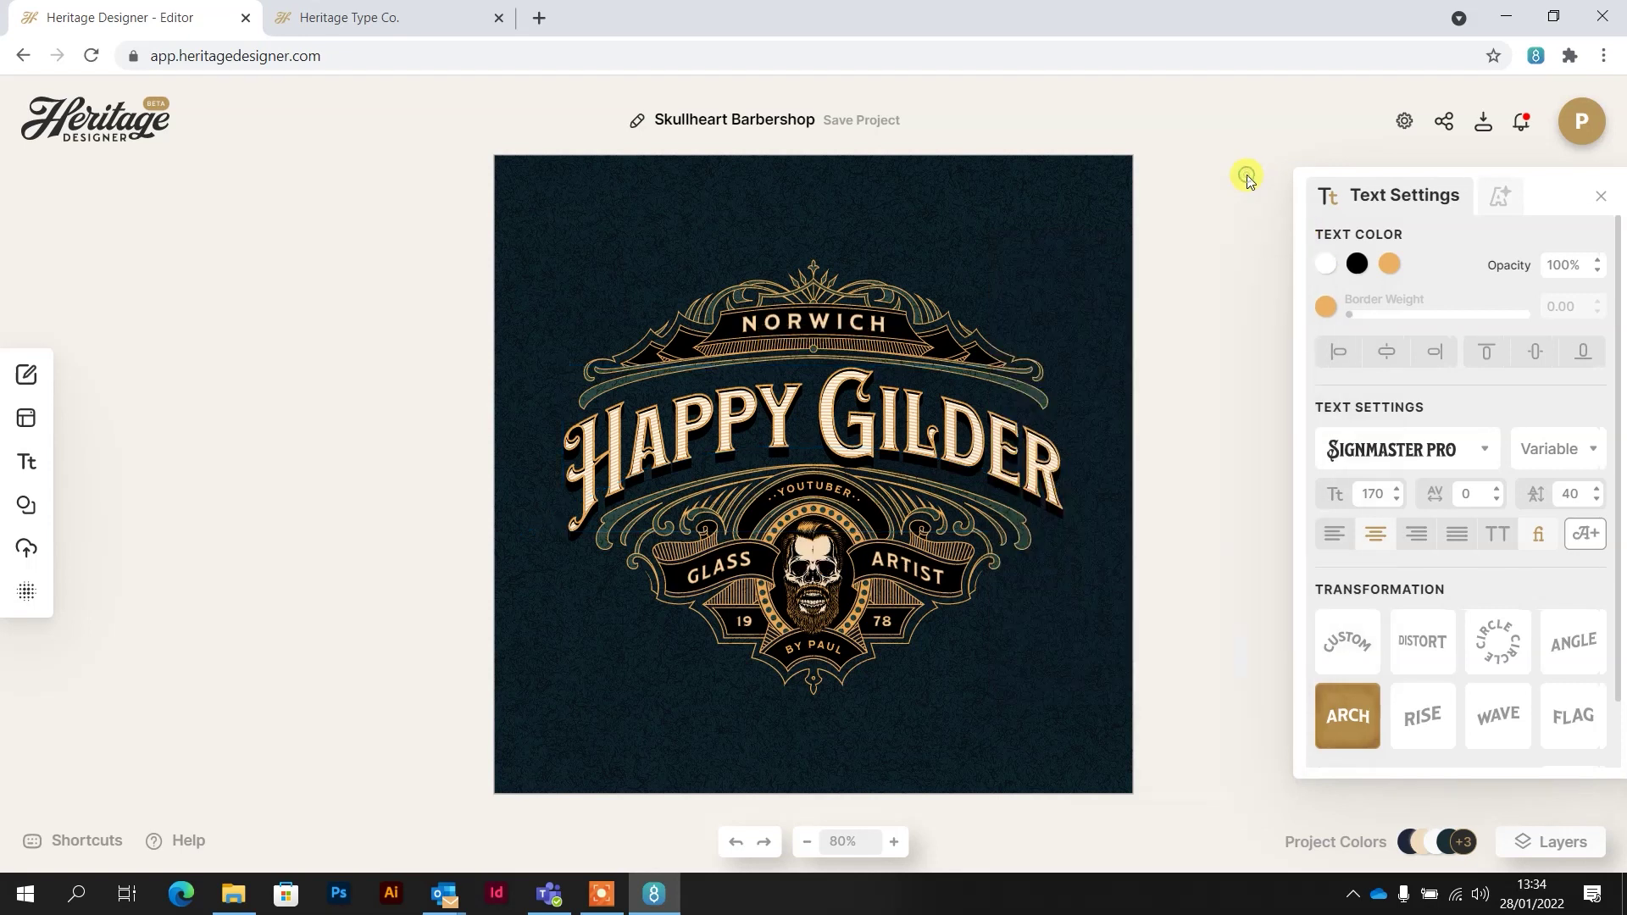
Set the HAPPY GILDER title's decoration colour to black
{"action": "left_click", "coordinate": [952, 417]}
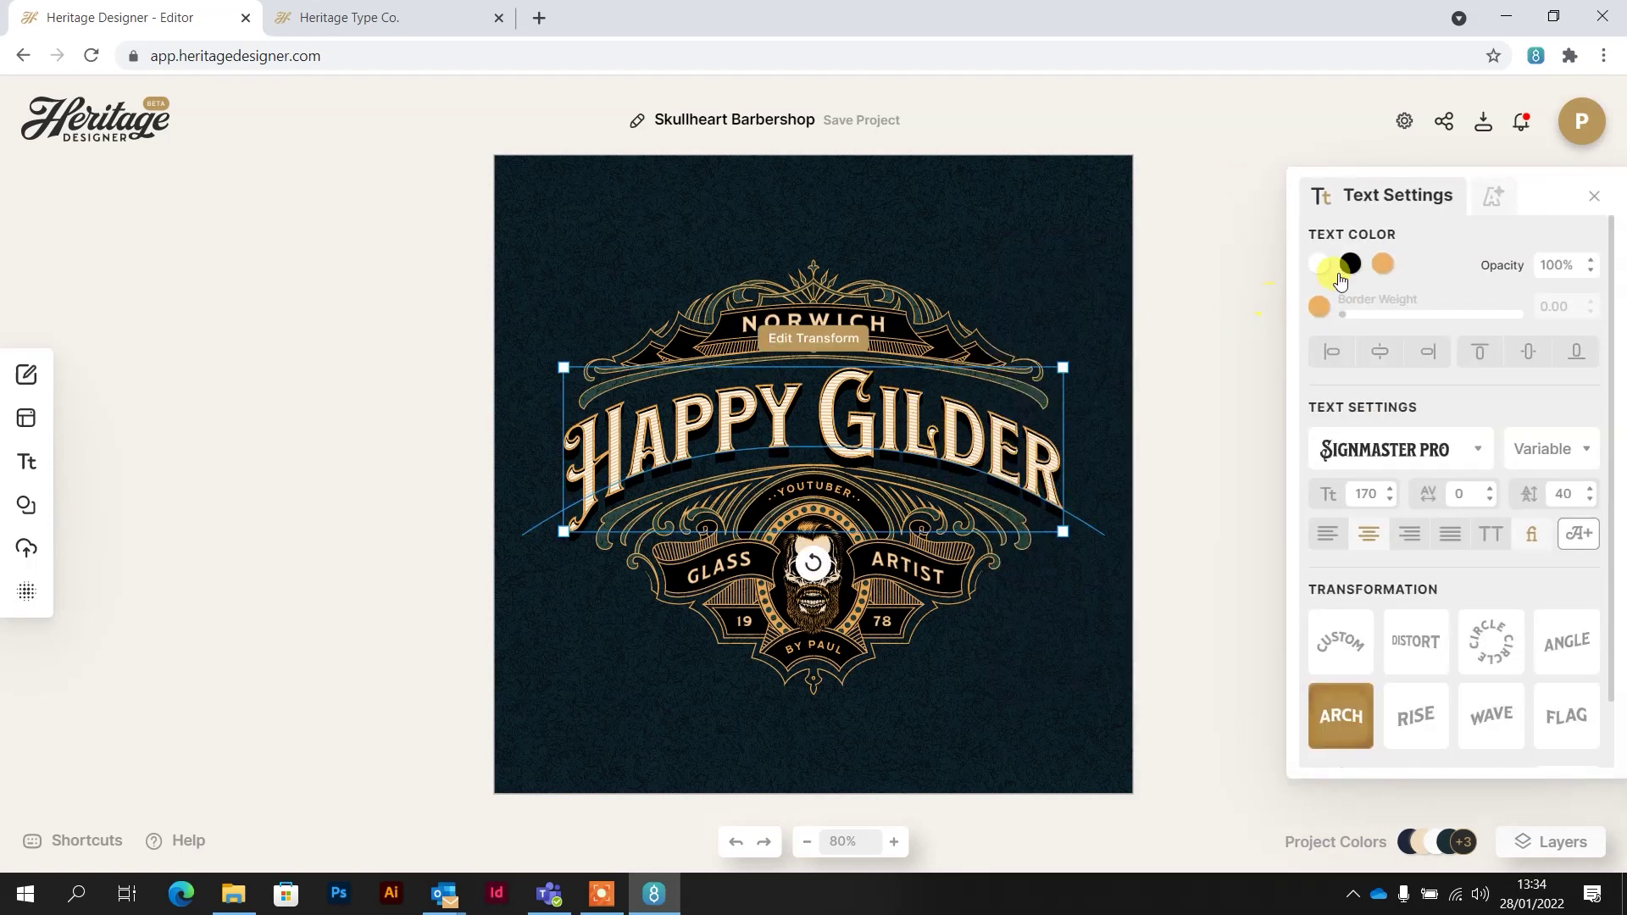
{"action": "left_click", "coordinate": [1382, 261]}
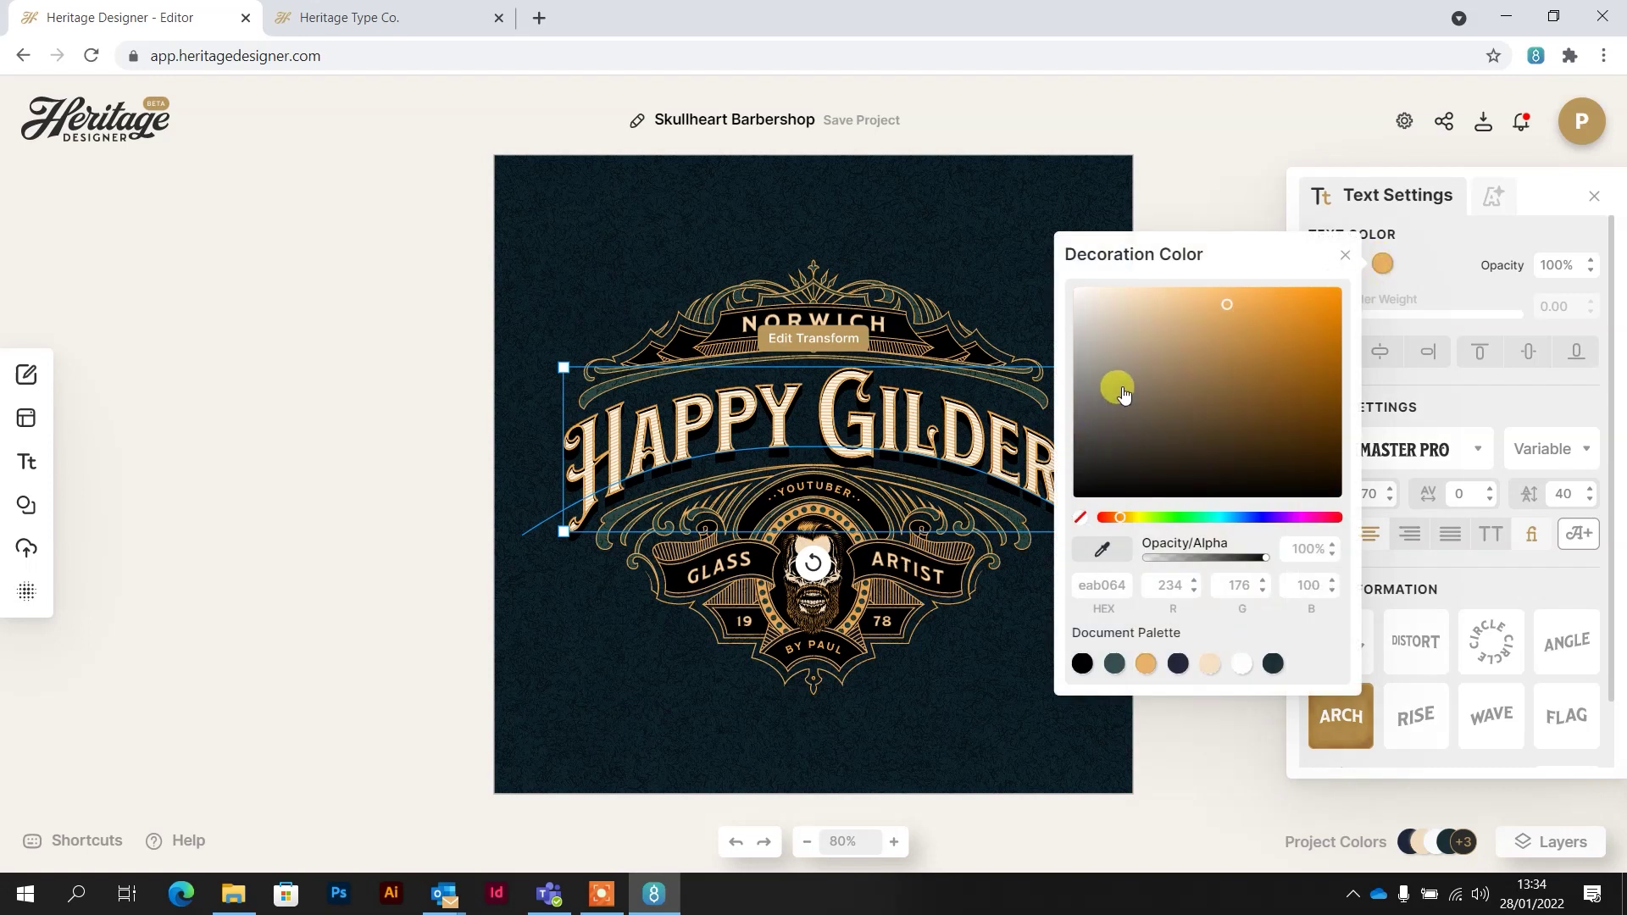
{"action": "mouse_move", "coordinate": [1115, 425]}
{"action": "left_mouse_down"}
{"action": "mouse_move", "coordinate": [1066, 510]}
{"action": "mouse_move", "coordinate": [1017, 508]}
{"action": "left_mouse_up"}
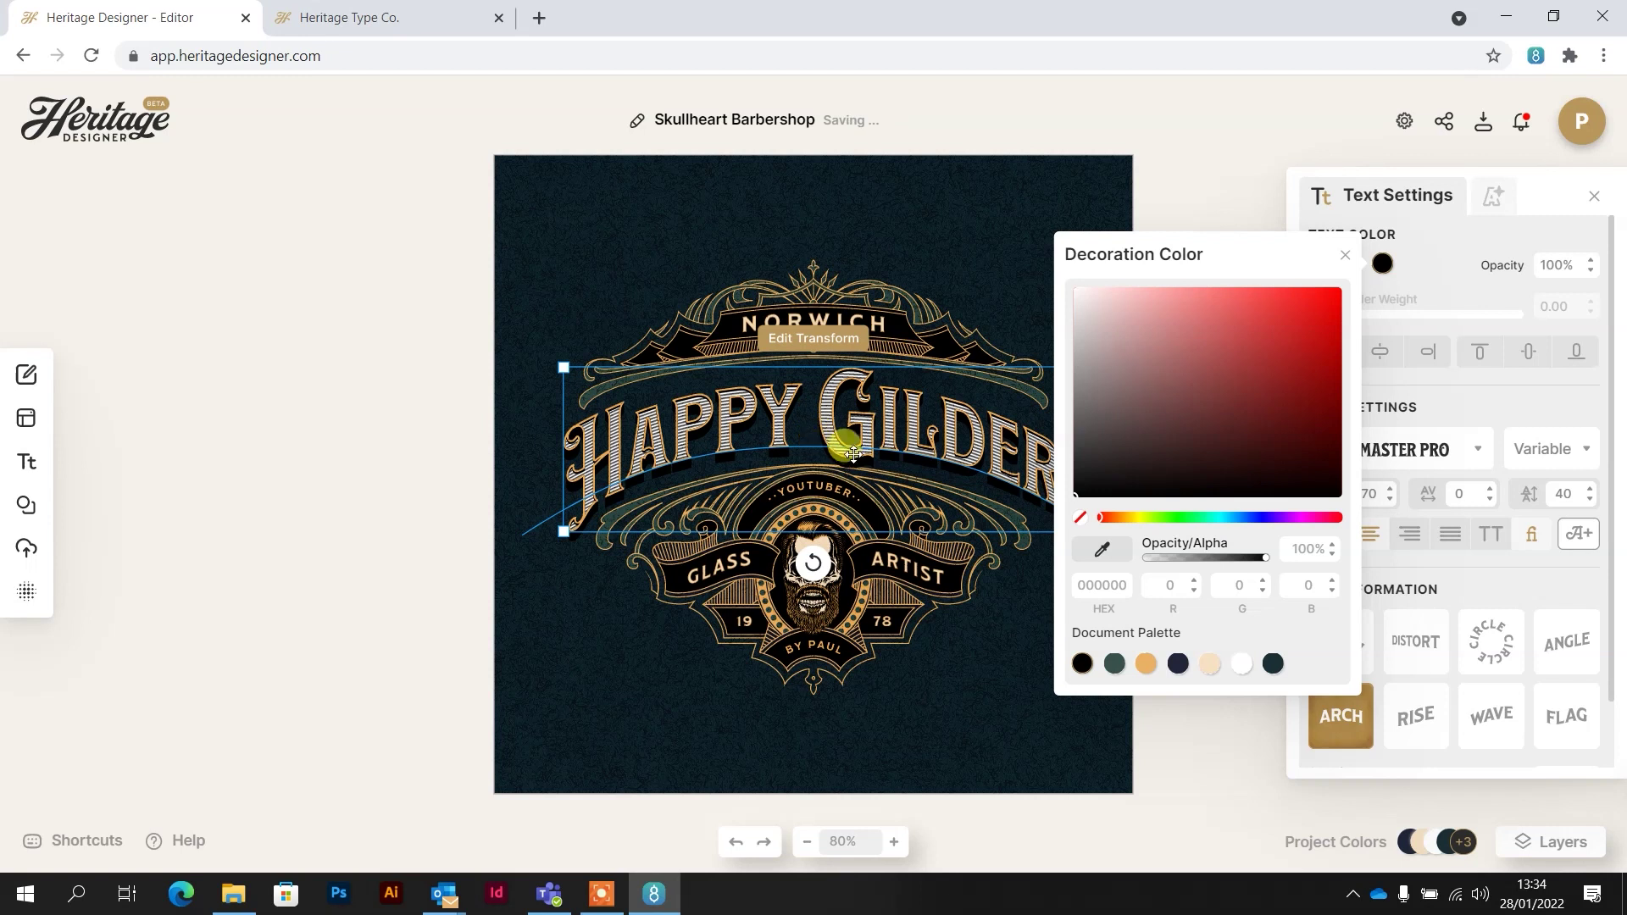
{"action": "mouse_move", "coordinate": [1100, 327]}
{"action": "left_mouse_down"}
{"action": "mouse_move", "coordinate": [1060, 272]}
{"action": "mouse_move", "coordinate": [1097, 458]}
{"action": "mouse_move", "coordinate": [1037, 539]}
{"action": "left_mouse_up"}
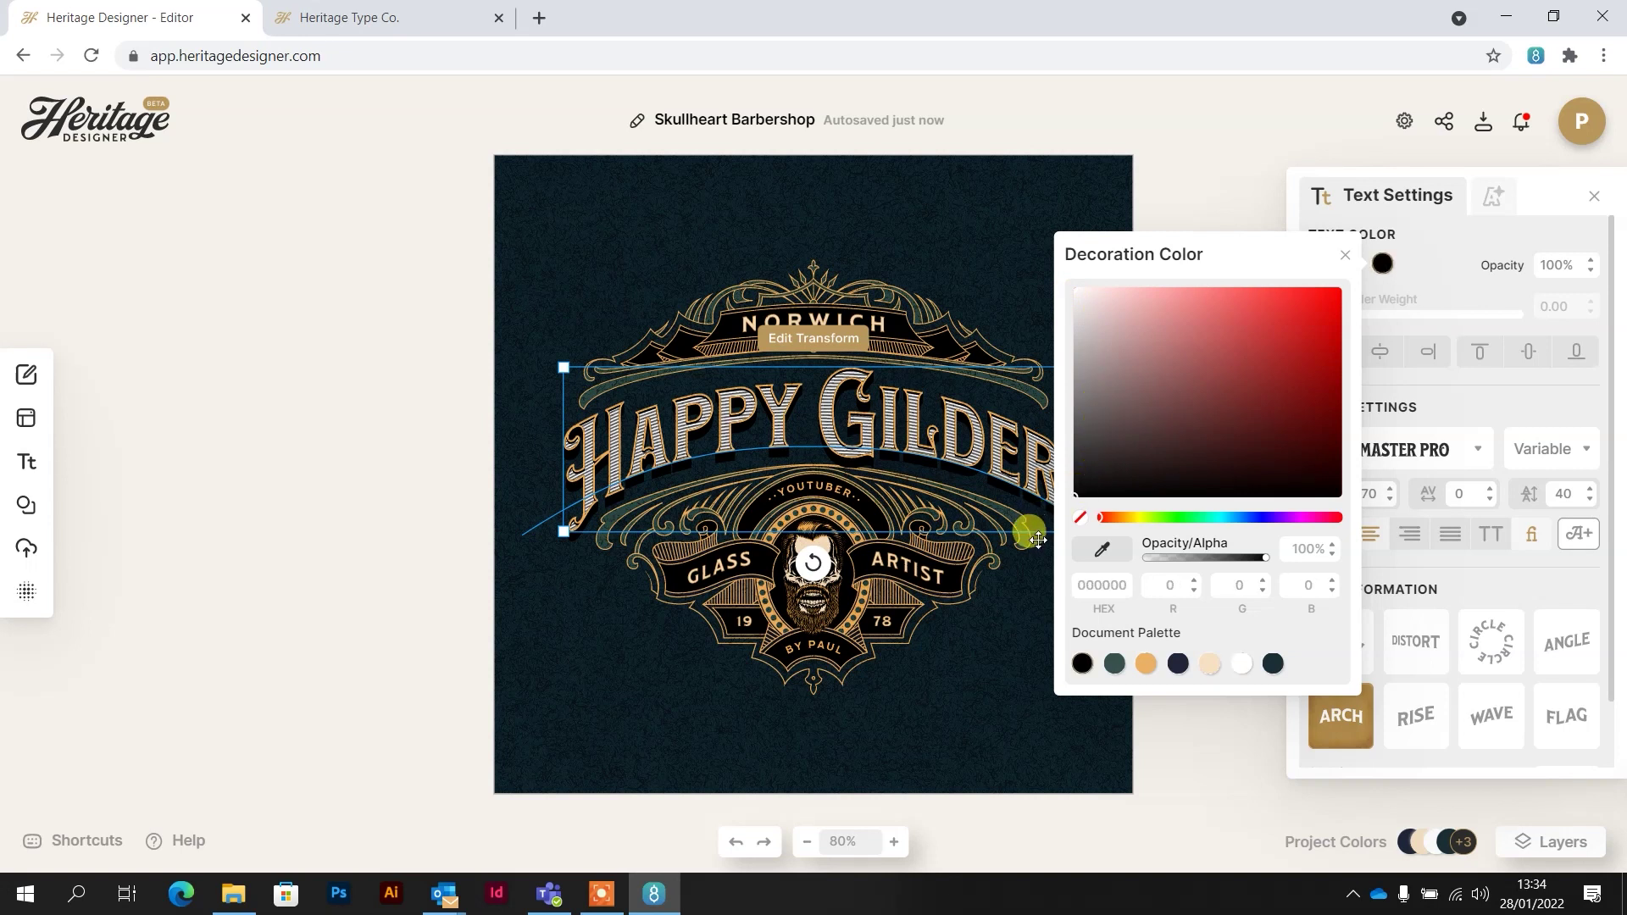
{"action": "left_click", "coordinate": [1015, 210]}
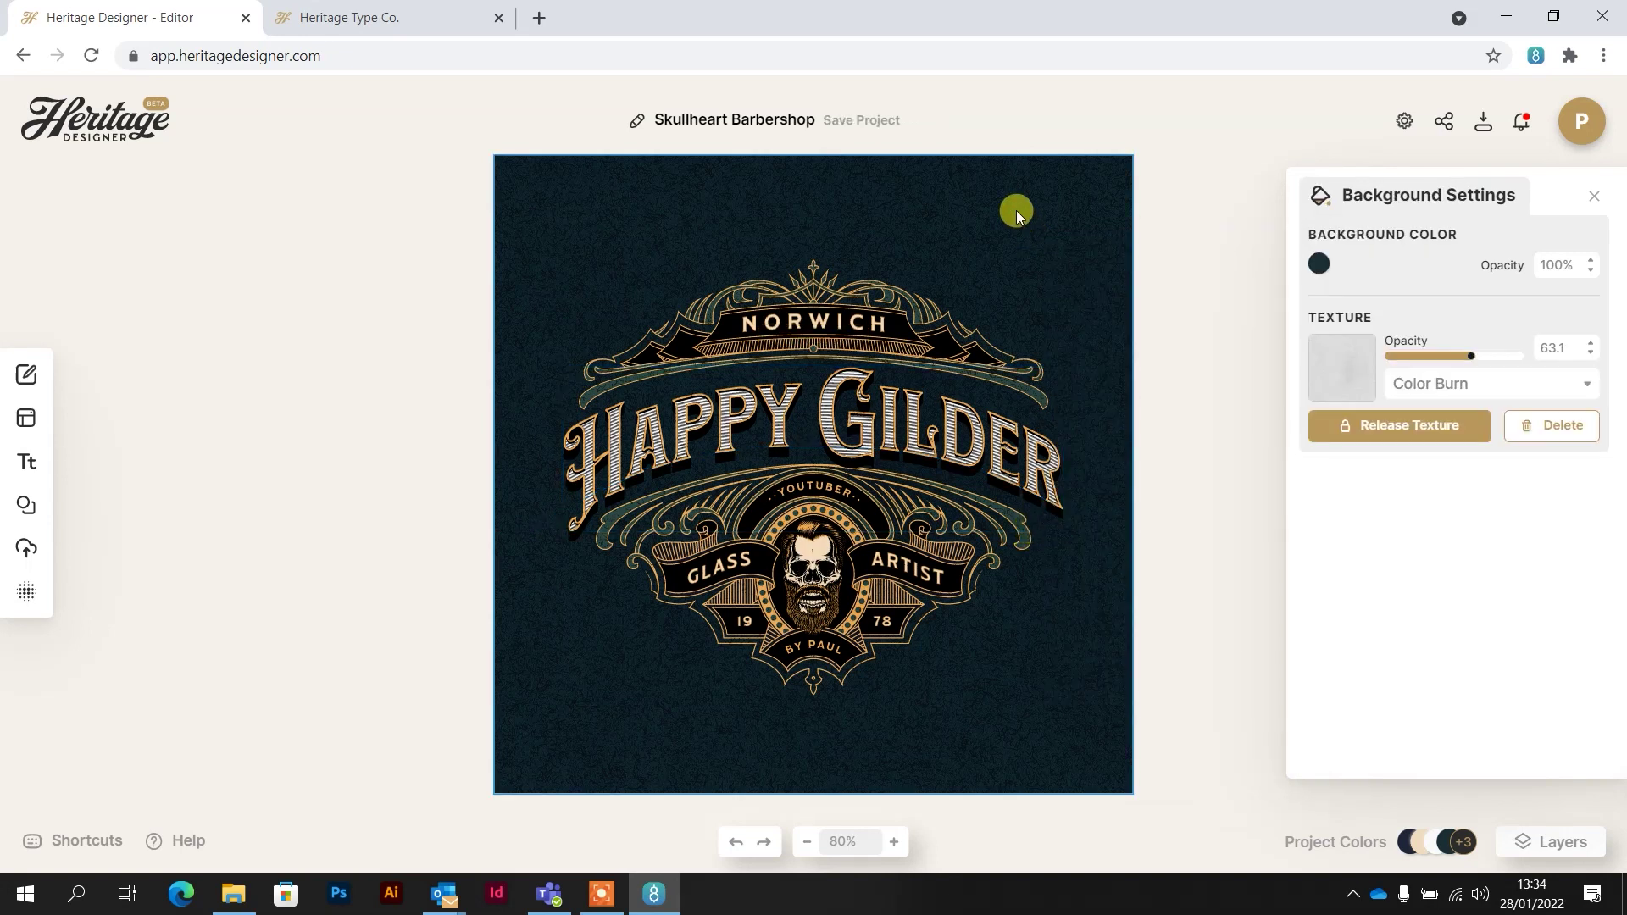
Set the HAPPY GILDER border colour to white (ffffff)
{"action": "left_click", "coordinate": [915, 400]}
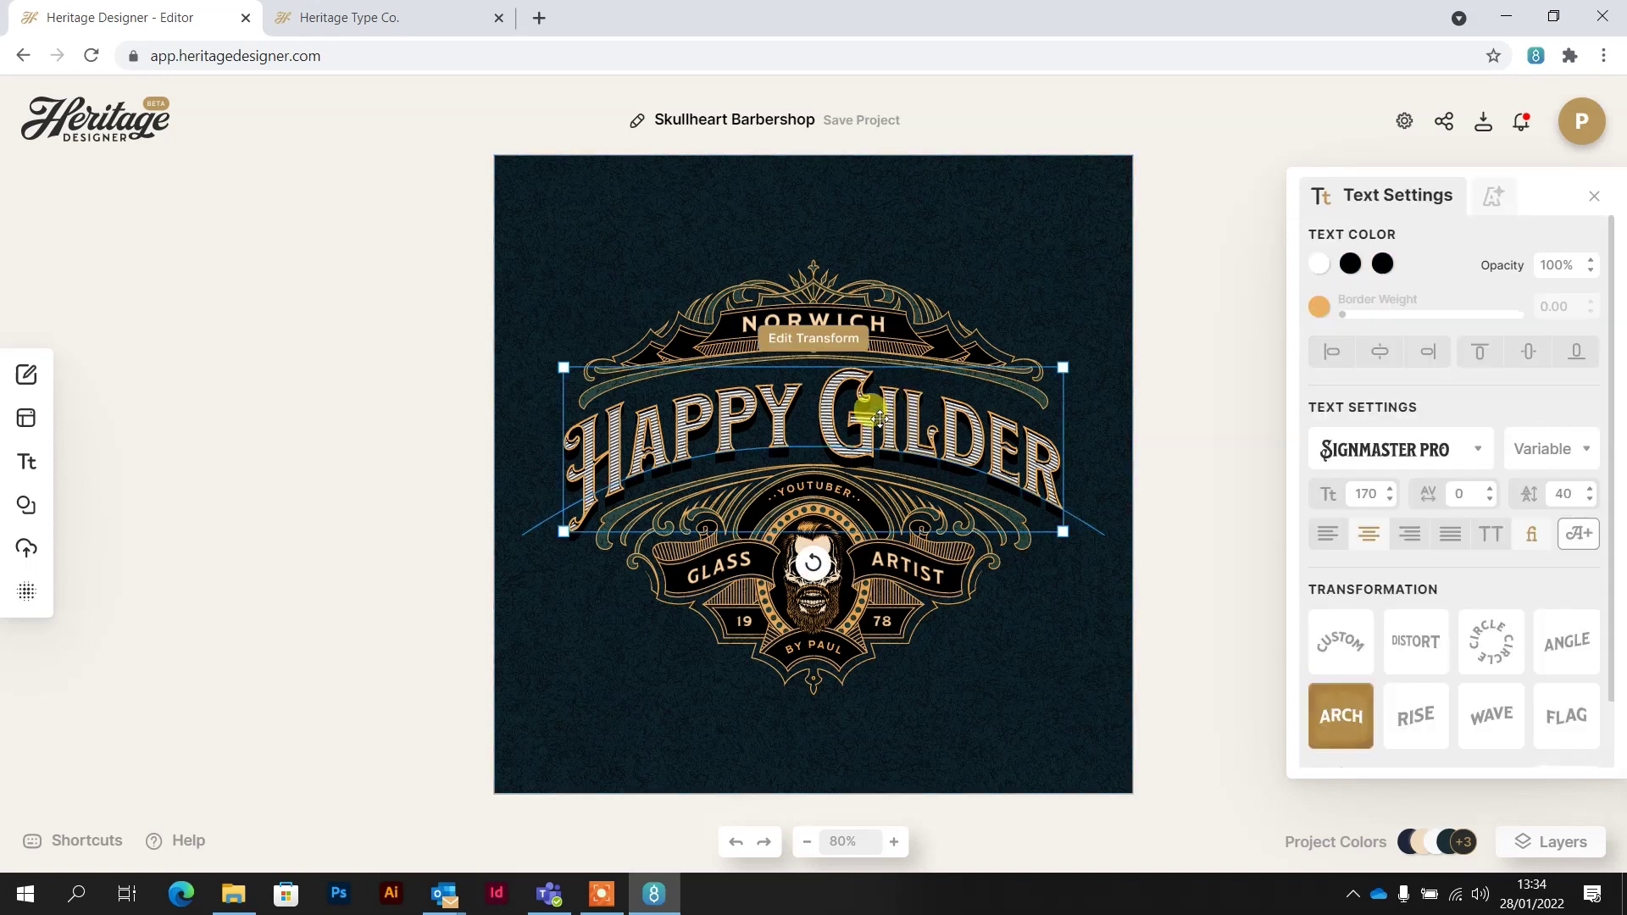
{"action": "left_click", "coordinate": [1319, 306]}
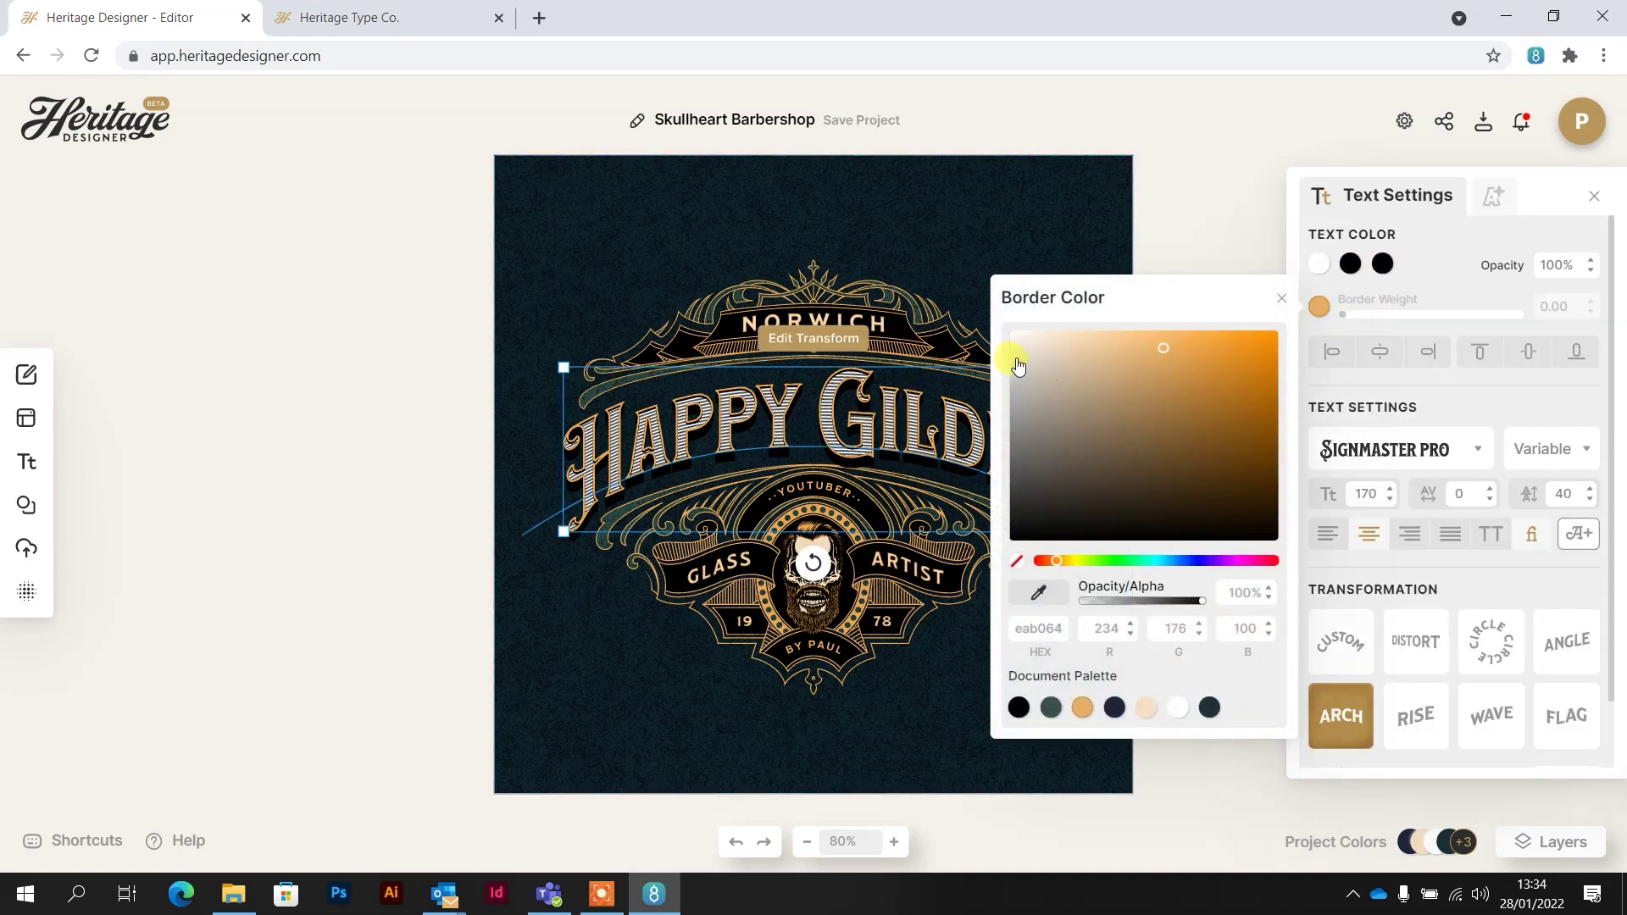
{"action": "left_click_drag", "start_coordinate": [1020, 364], "coordinate": [1005, 319]}
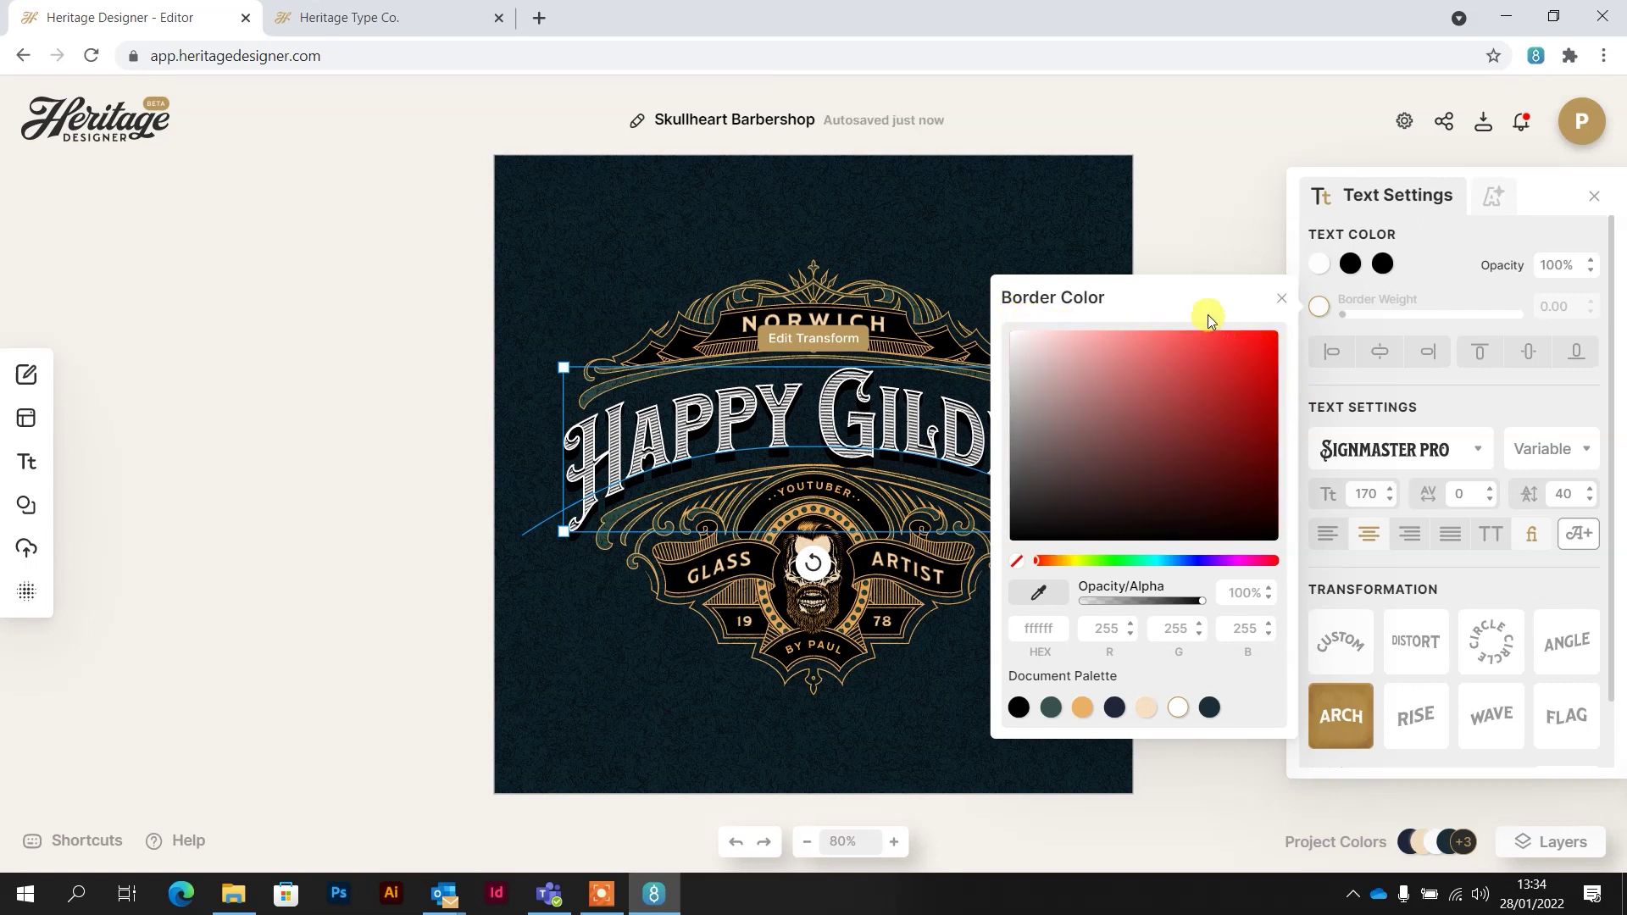
{"action": "left_click", "coordinate": [1281, 301]}
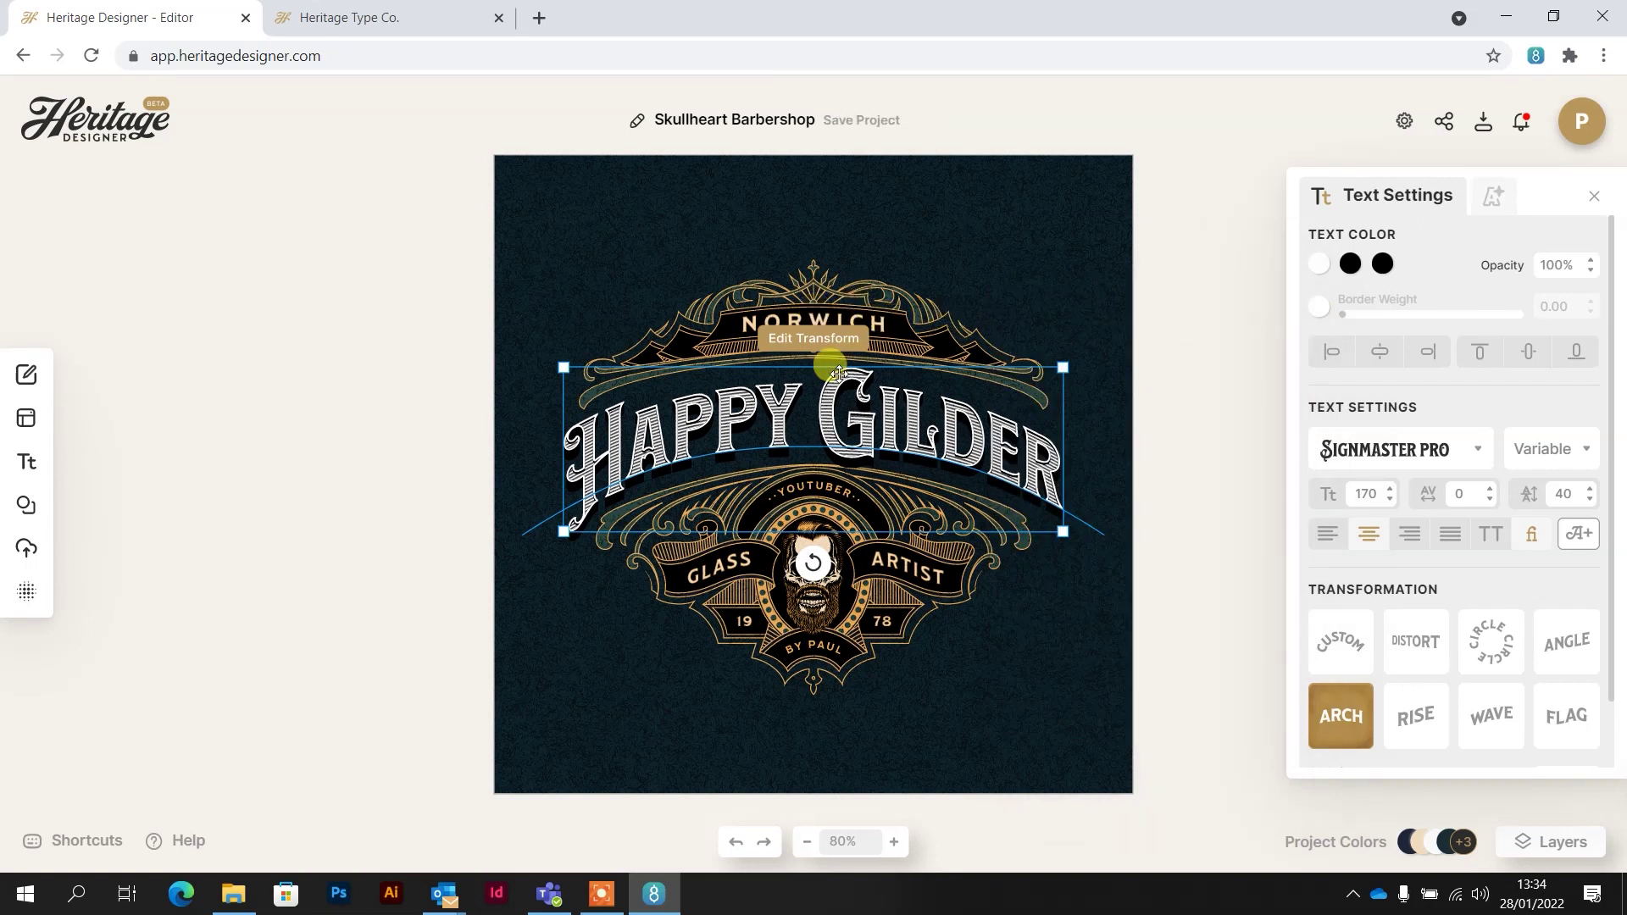
Change the NORWICH emblem's gold Object Color to white
{"action": "left_click", "coordinate": [909, 346]}
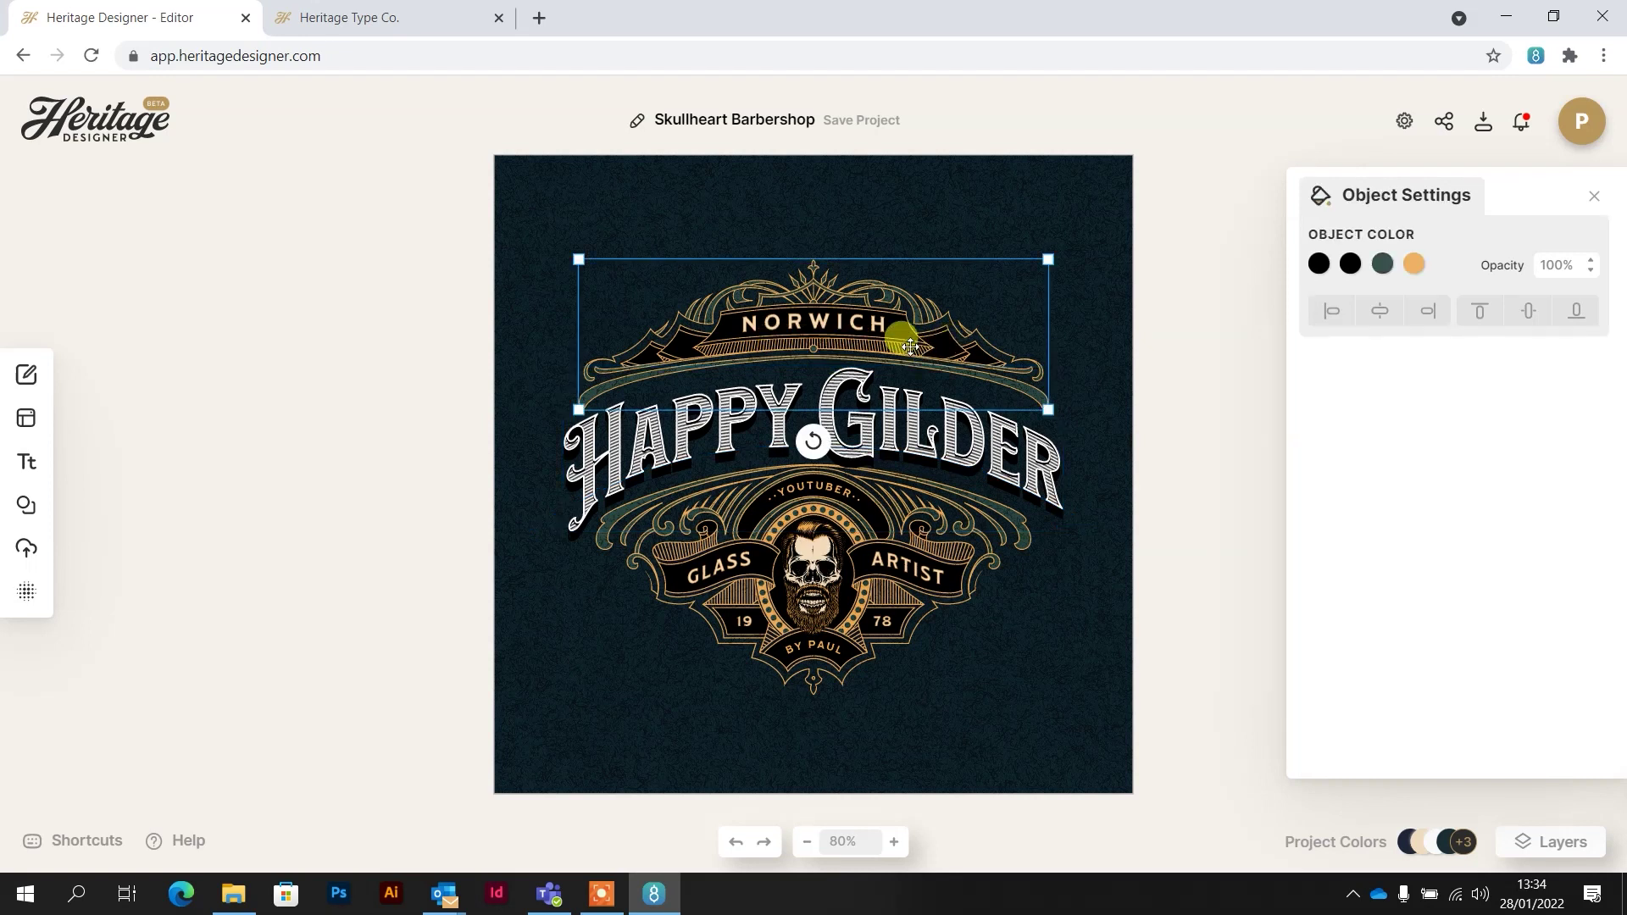
{"action": "left_click", "coordinate": [1414, 266]}
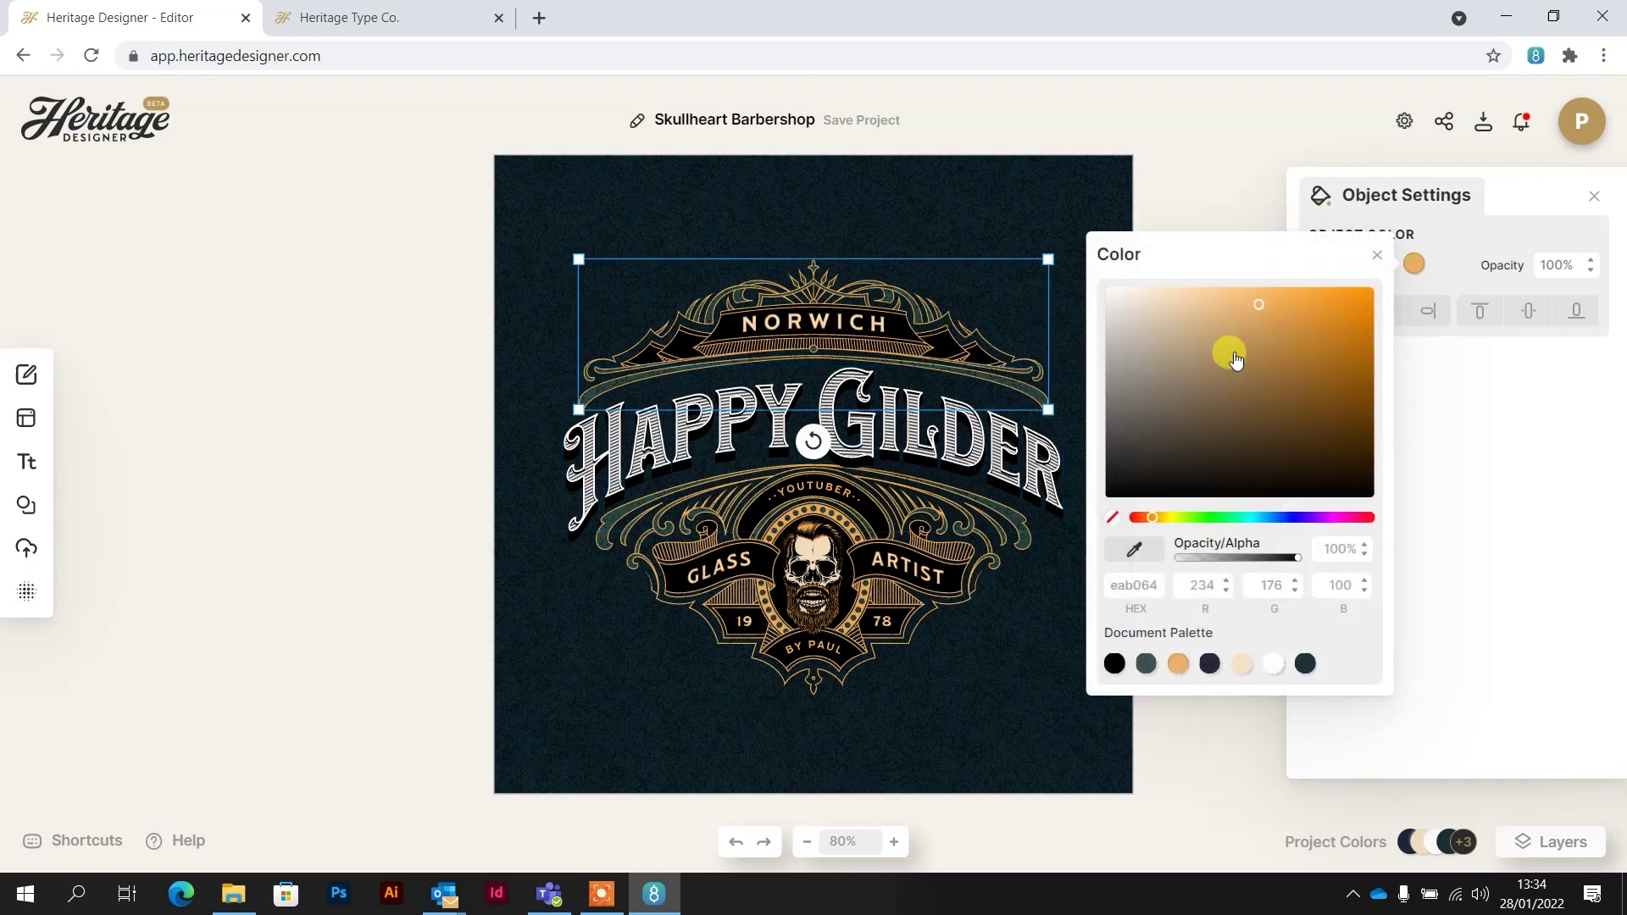
{"action": "left_click_drag", "start_coordinate": [1227, 353], "coordinate": [1110, 290]}
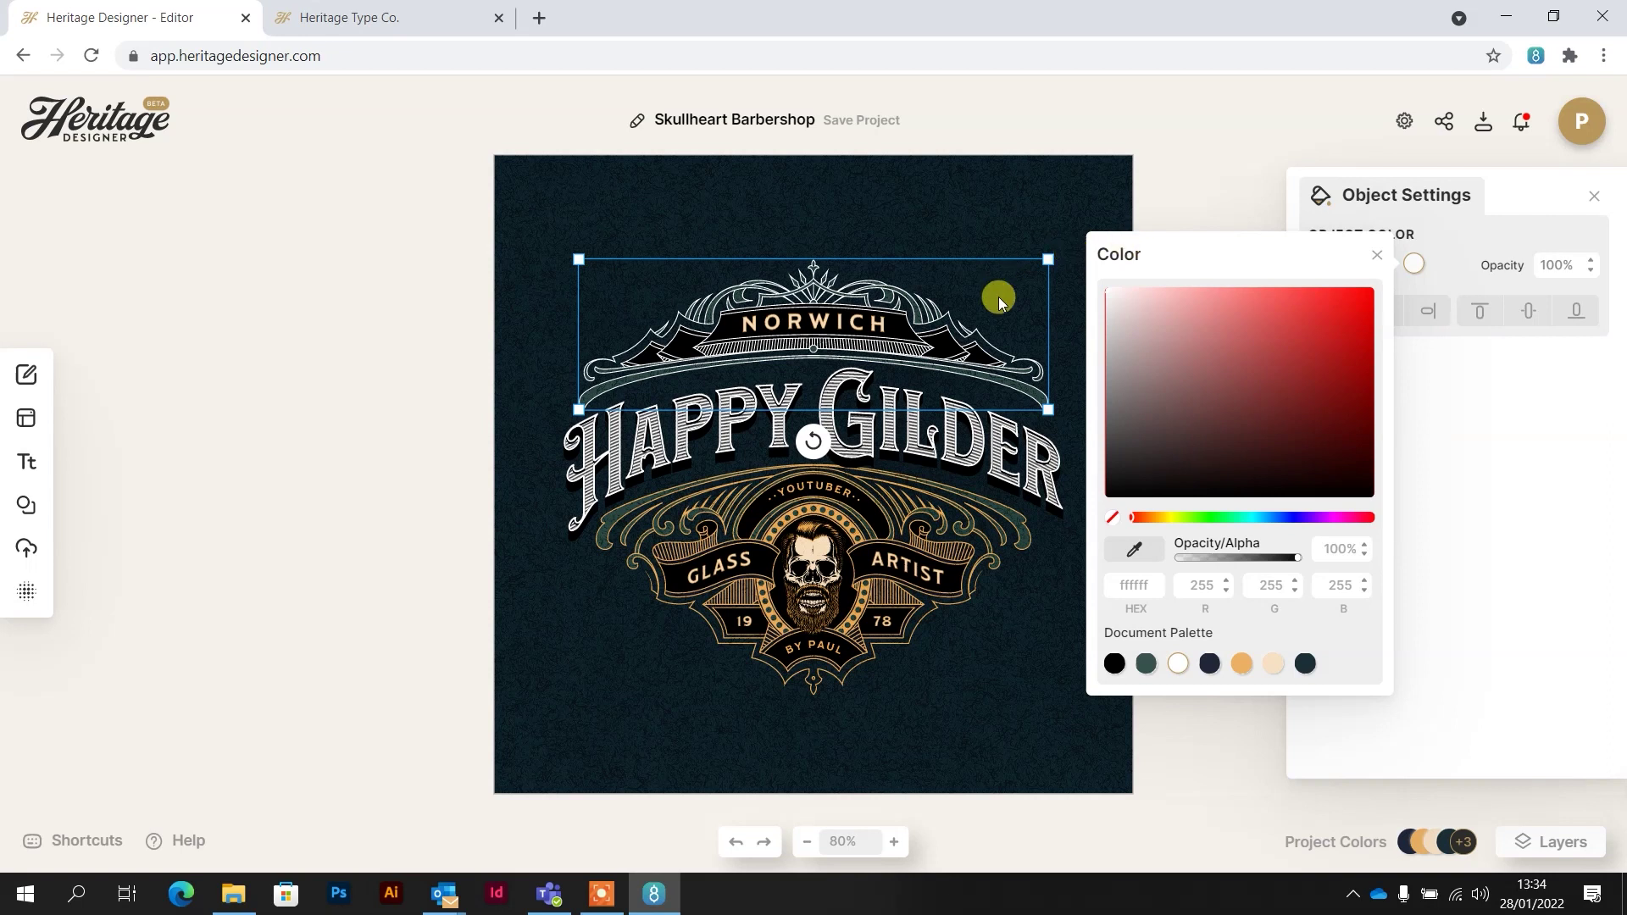
{"action": "left_click", "coordinate": [909, 389]}
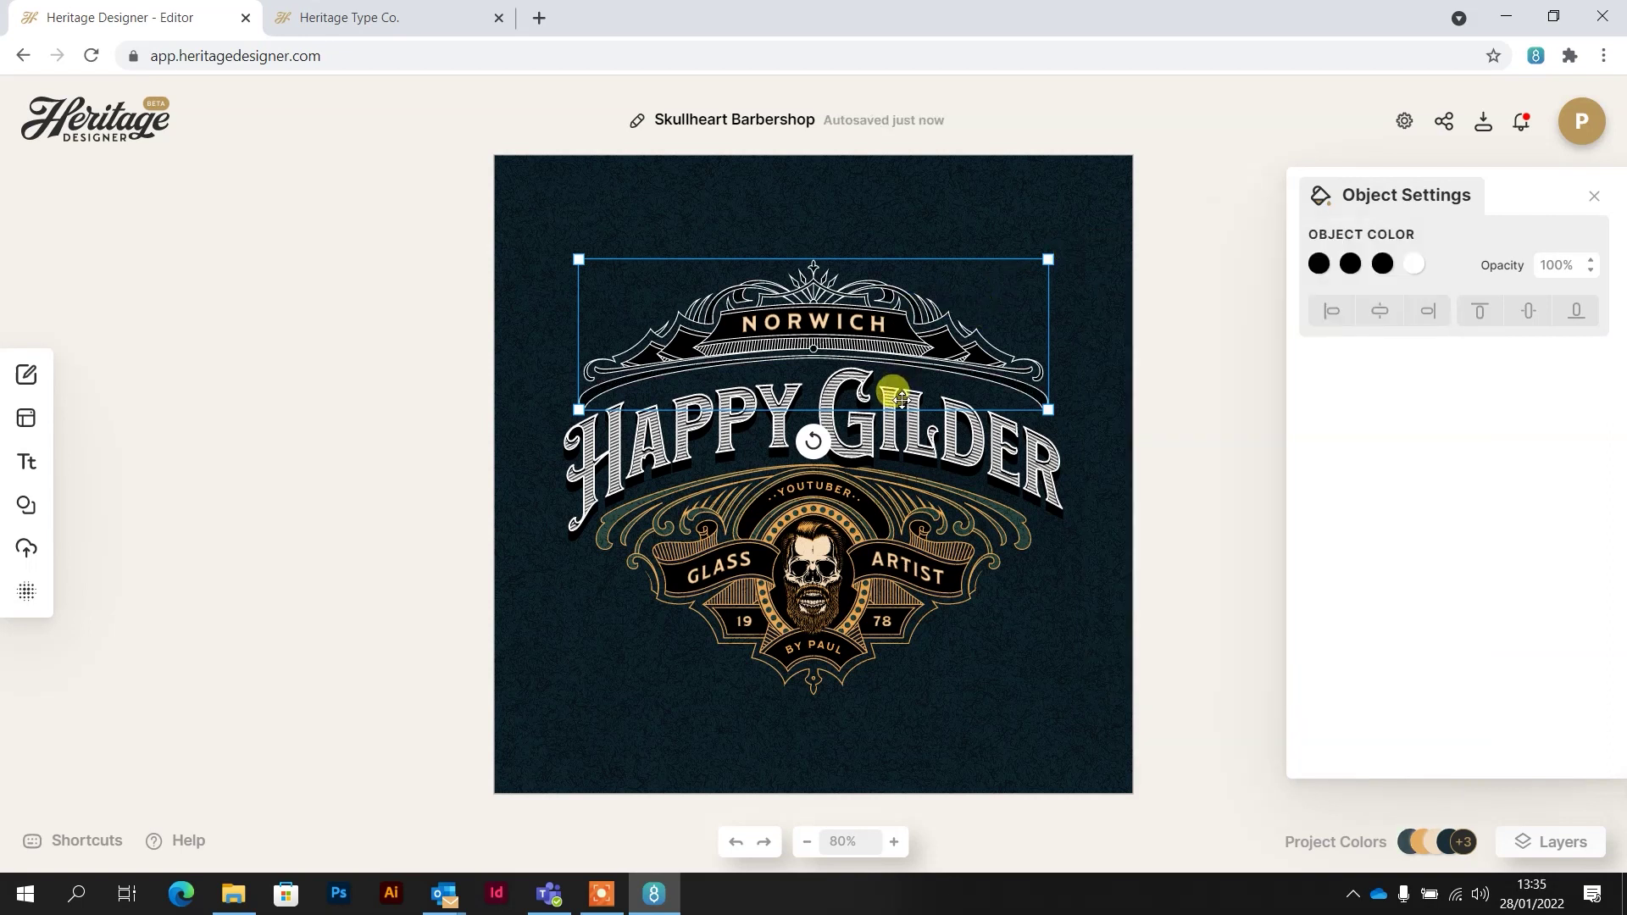
Recolour the lower GLASS ARTIST emblem's swatches, setting the third and fourth colours to black
{"action": "left_click", "coordinate": [1001, 511]}
{"action": "left_click", "coordinate": [1445, 265]}
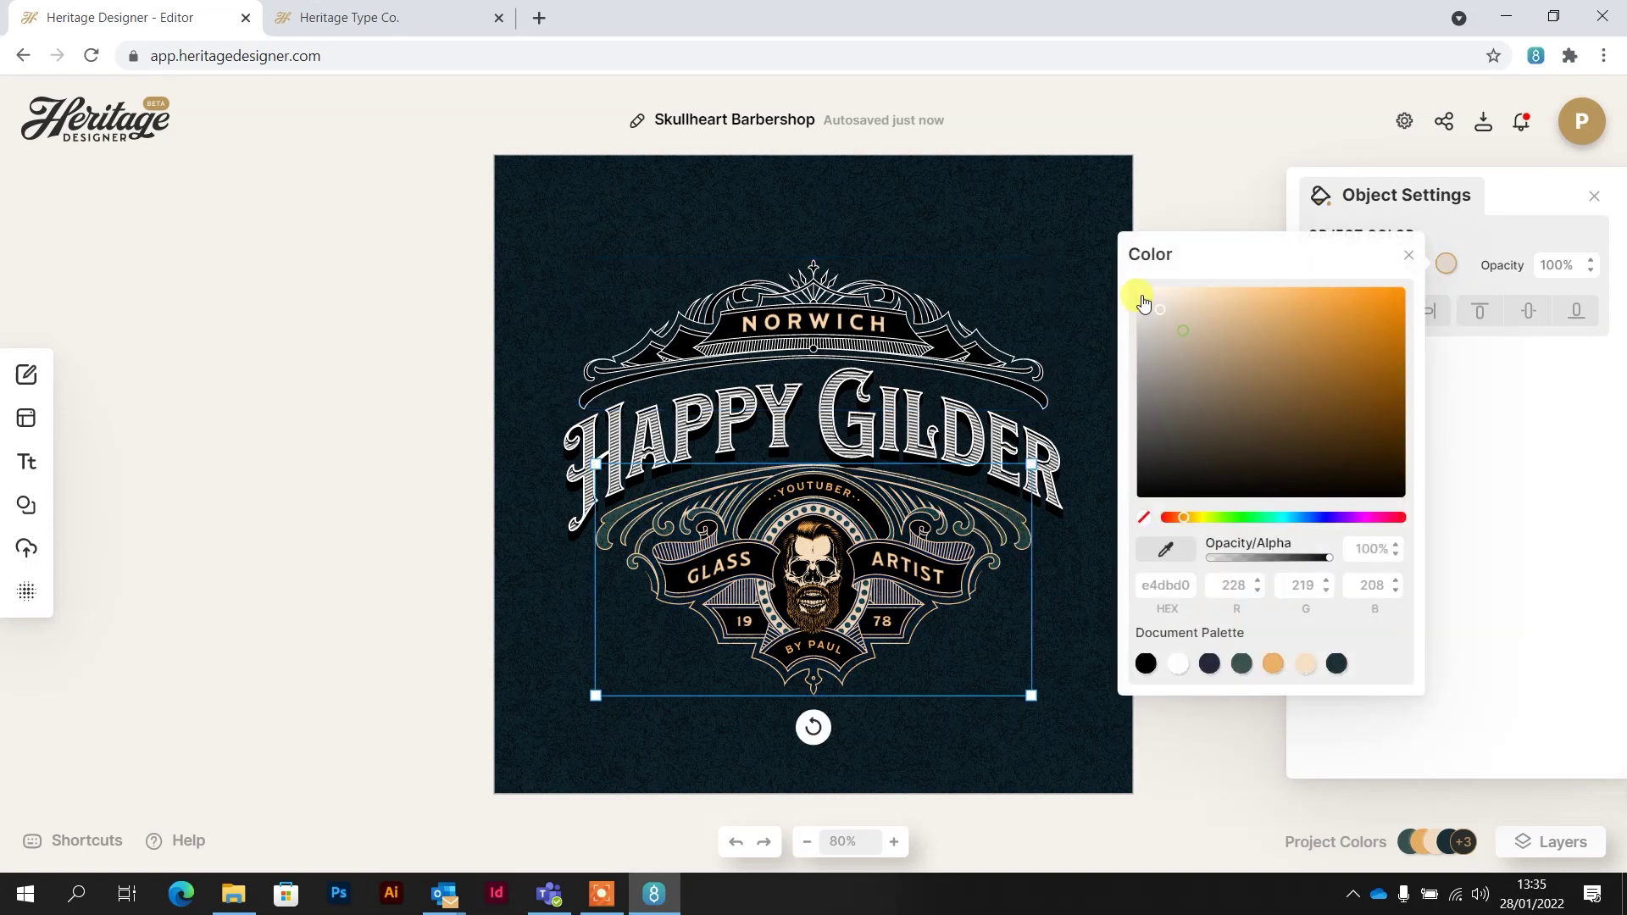
{"action": "left_click", "coordinate": [1408, 254]}
{"action": "left_click", "coordinate": [1414, 263]}
{"action": "left_click", "coordinate": [1106, 499]}
{"action": "left_click", "coordinate": [1390, 249]}
{"action": "left_click", "coordinate": [1382, 263]}
{"action": "left_click", "coordinate": [1073, 496]}
{"action": "left_click", "coordinate": [1381, 262]}
{"action": "left_click", "coordinate": [1351, 263]}
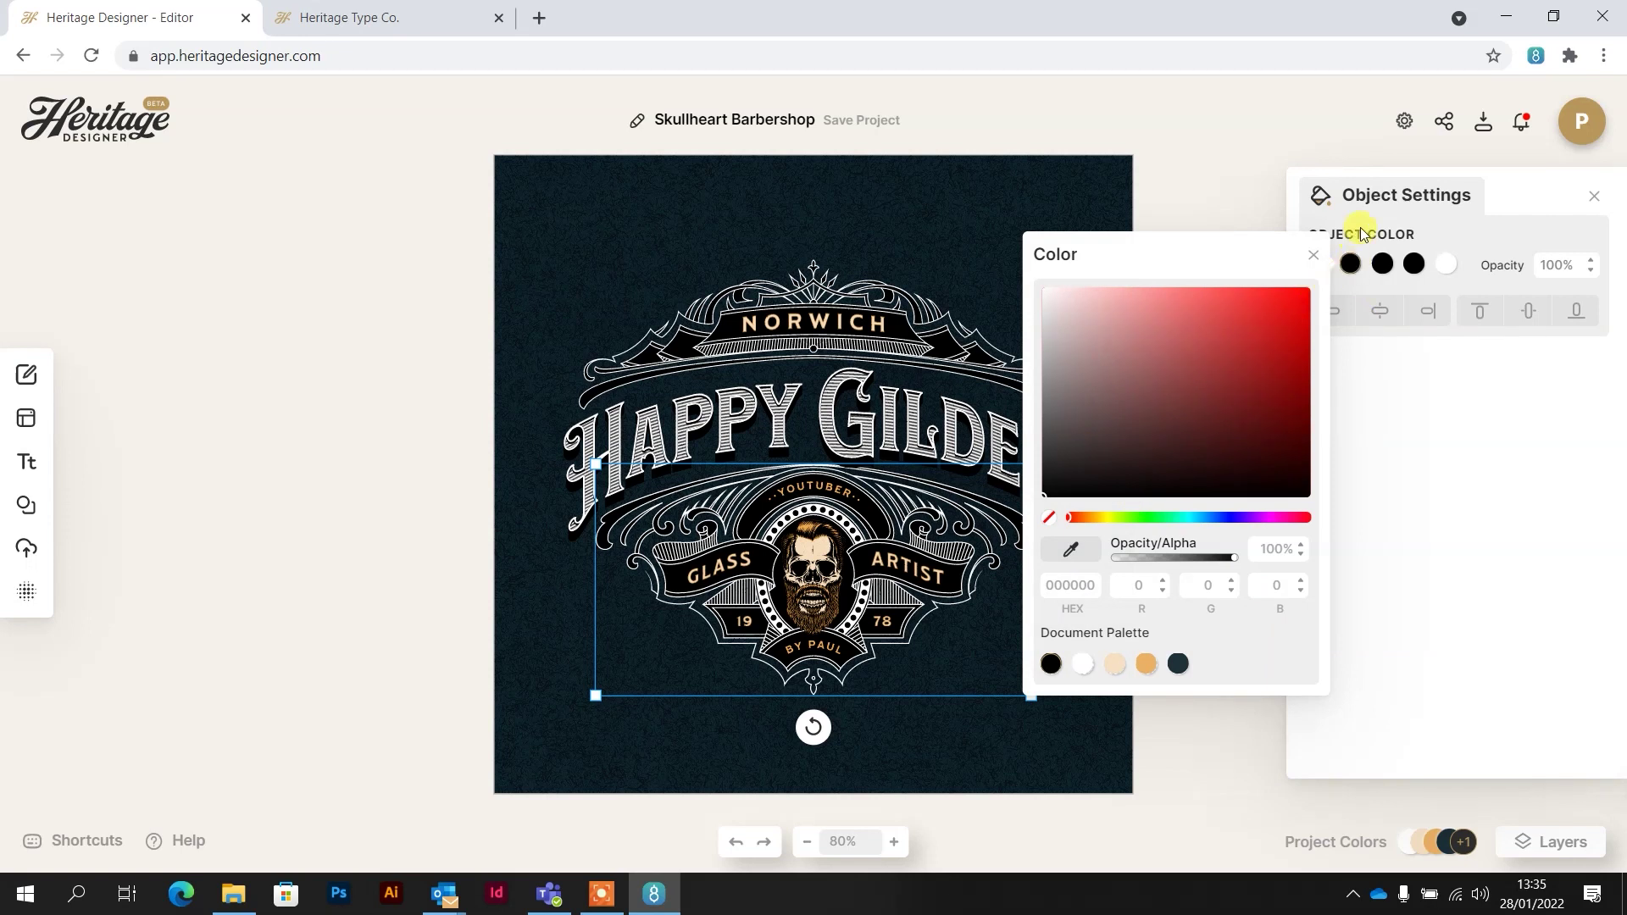
{"action": "left_click", "coordinate": [1318, 264]}
{"action": "left_click", "coordinate": [1351, 263]}
{"action": "left_click", "coordinate": [1414, 263]}
{"action": "left_click", "coordinate": [813, 496]}
Make the YOUTUBER text white
{"action": "left_click", "coordinate": [816, 495]}
{"action": "left_click", "coordinate": [1319, 264]}
{"action": "left_click", "coordinate": [1045, 320]}
Set the ARTIST text's fill and outline to white
{"action": "left_click", "coordinate": [705, 564]}
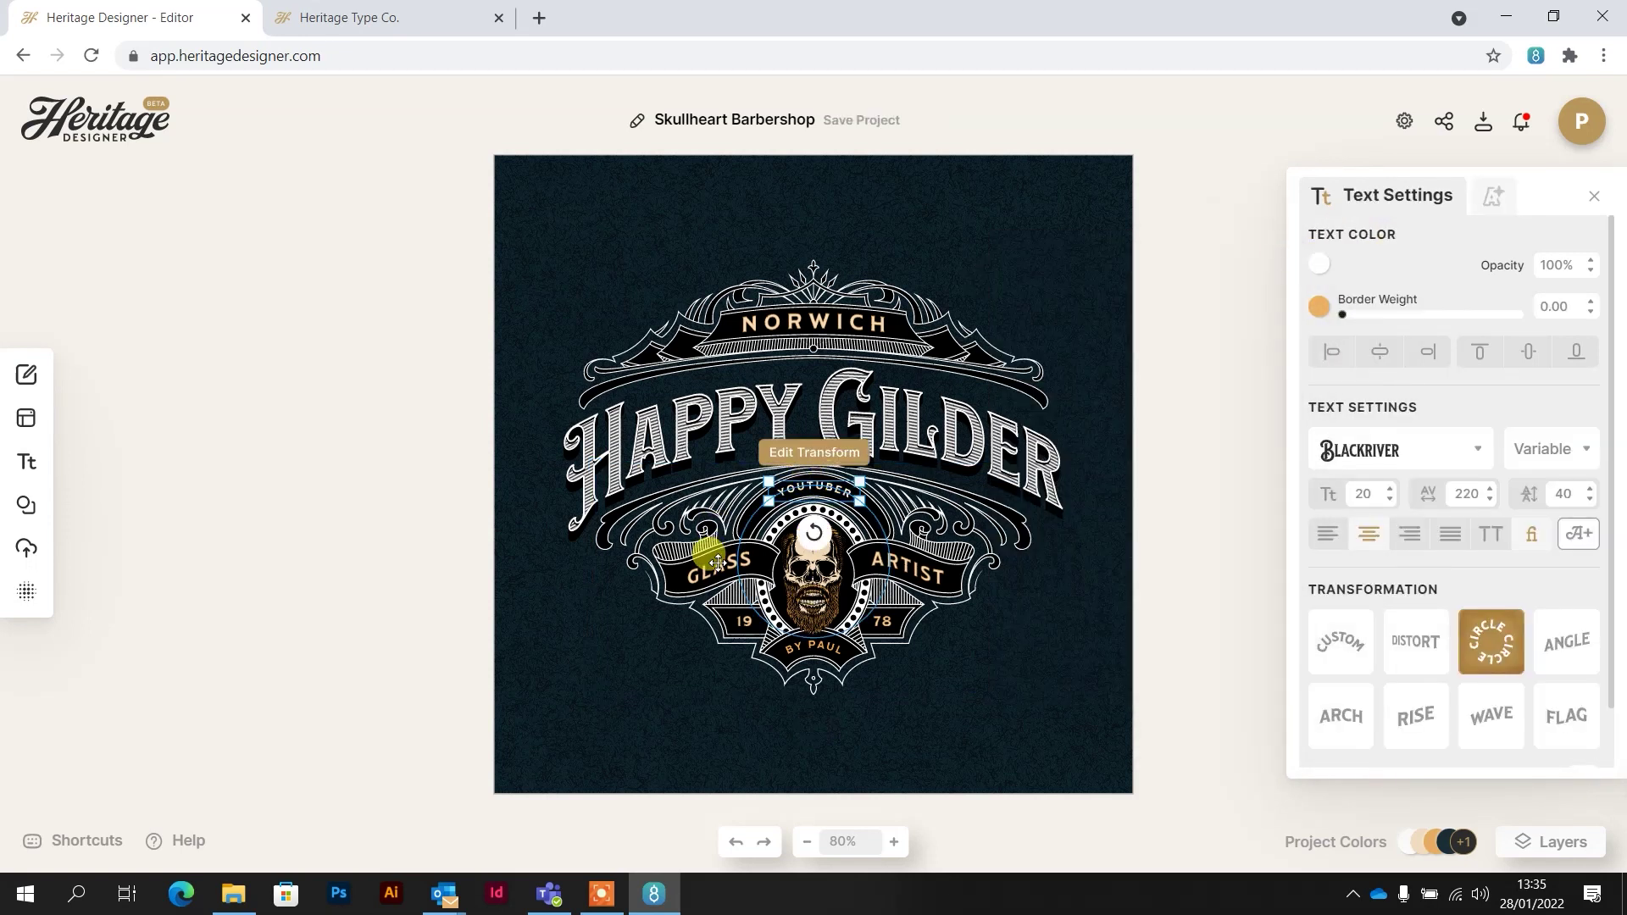
{"action": "left_click", "coordinate": [710, 568]}
{"action": "left_click", "coordinate": [1318, 264]}
{"action": "left_click", "coordinate": [901, 553]}
{"action": "left_click", "coordinate": [903, 564]}
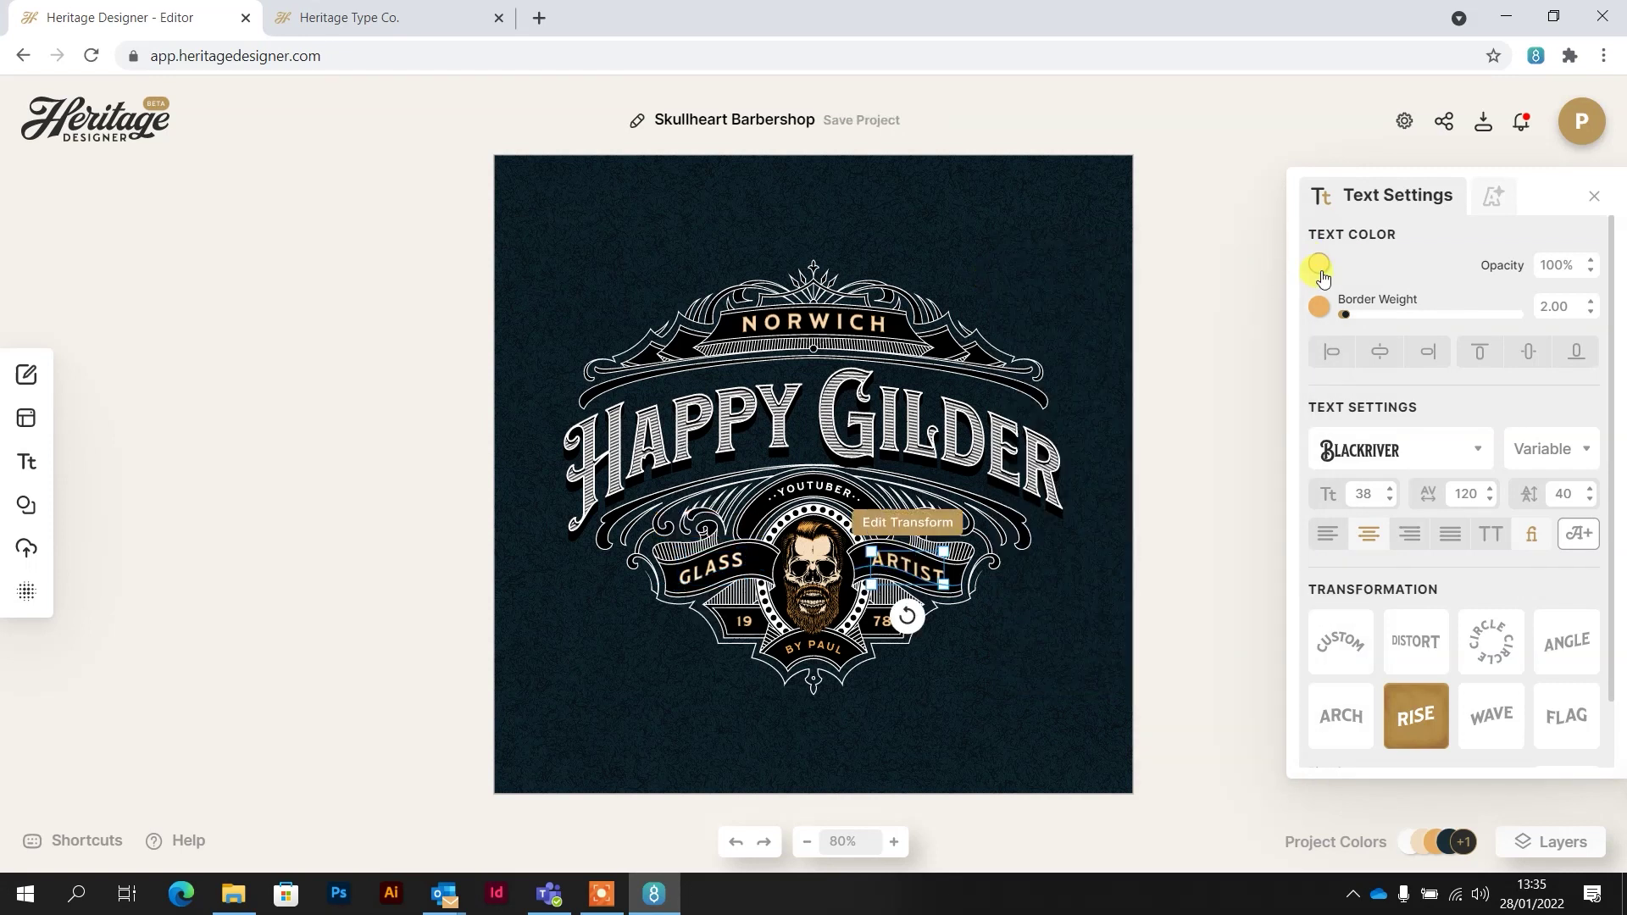
{"action": "left_click", "coordinate": [1319, 264]}
{"action": "left_click", "coordinate": [1045, 316]}
{"action": "left_click", "coordinate": [1327, 194]}
{"action": "left_click", "coordinate": [1319, 307]}
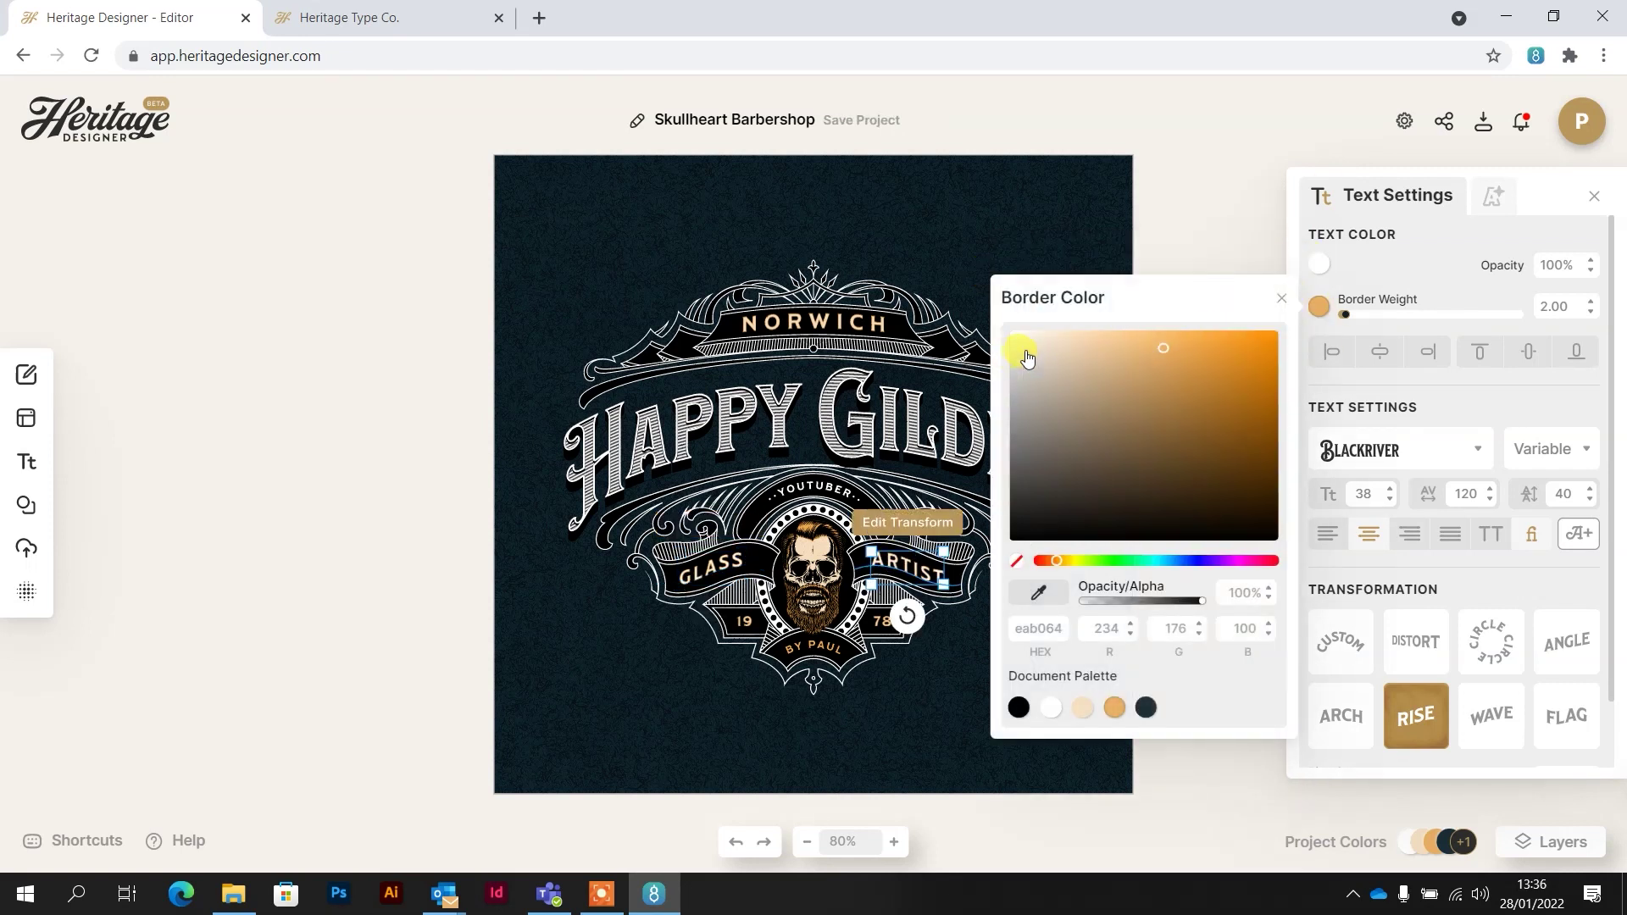
{"action": "left_click", "coordinate": [1024, 352]}
{"action": "left_click", "coordinate": [1281, 297]}
{"action": "left_click", "coordinate": [710, 563]}
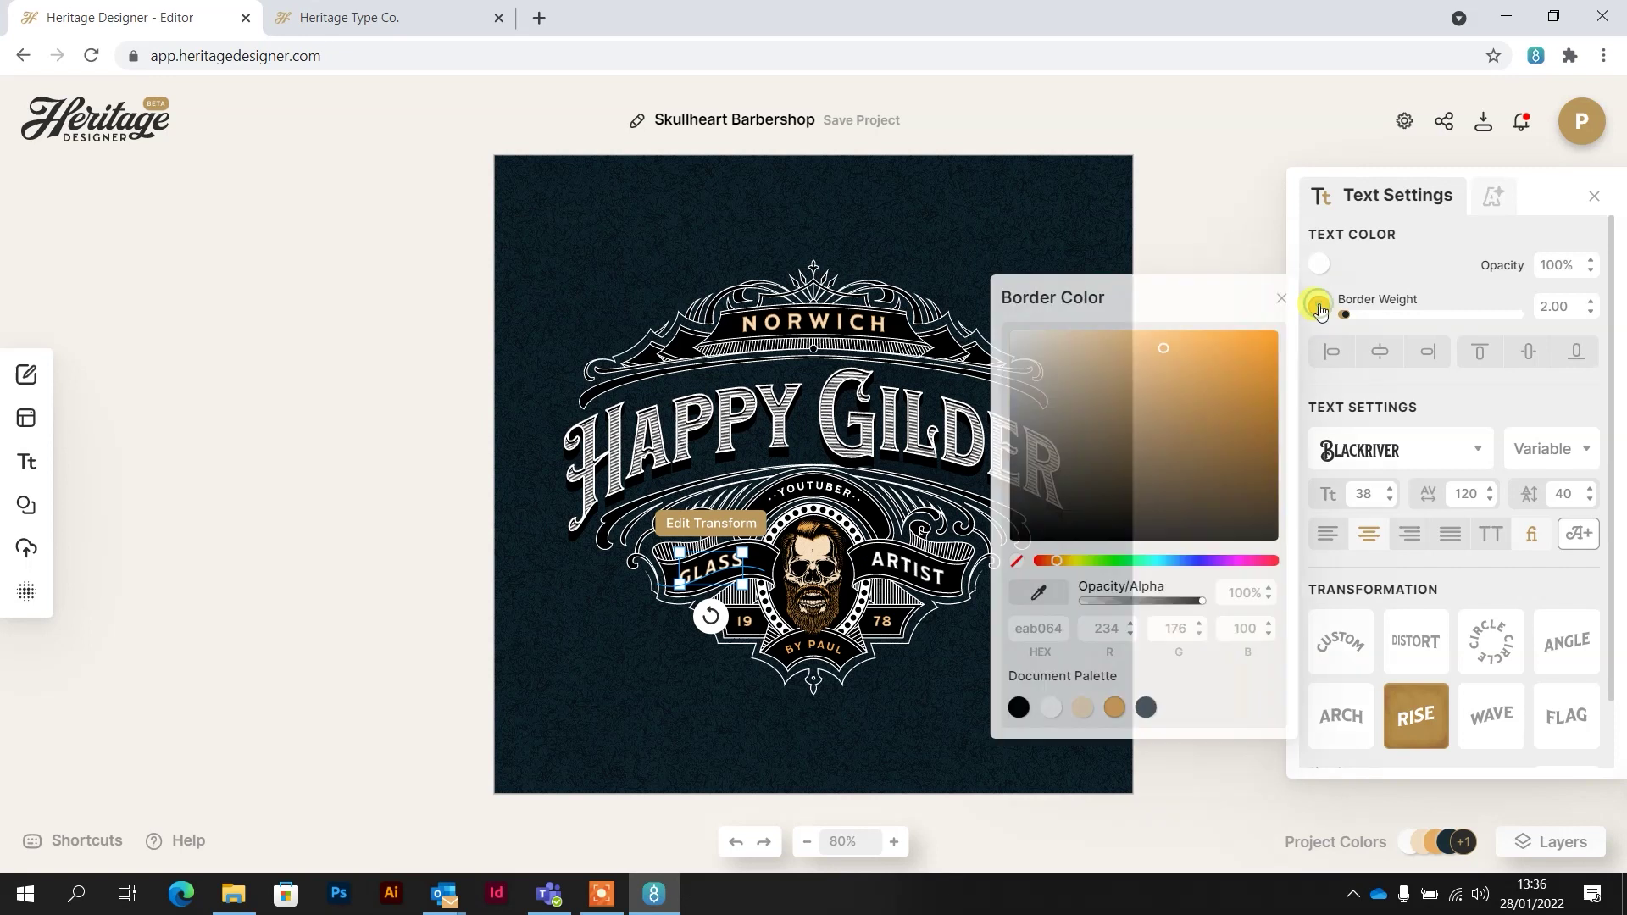
{"action": "left_click", "coordinate": [1281, 298]}
Make the 19 and 78 text white
{"action": "left_click", "coordinate": [737, 619]}
{"action": "left_click", "coordinate": [1318, 263]}
{"action": "left_click", "coordinate": [881, 621]}
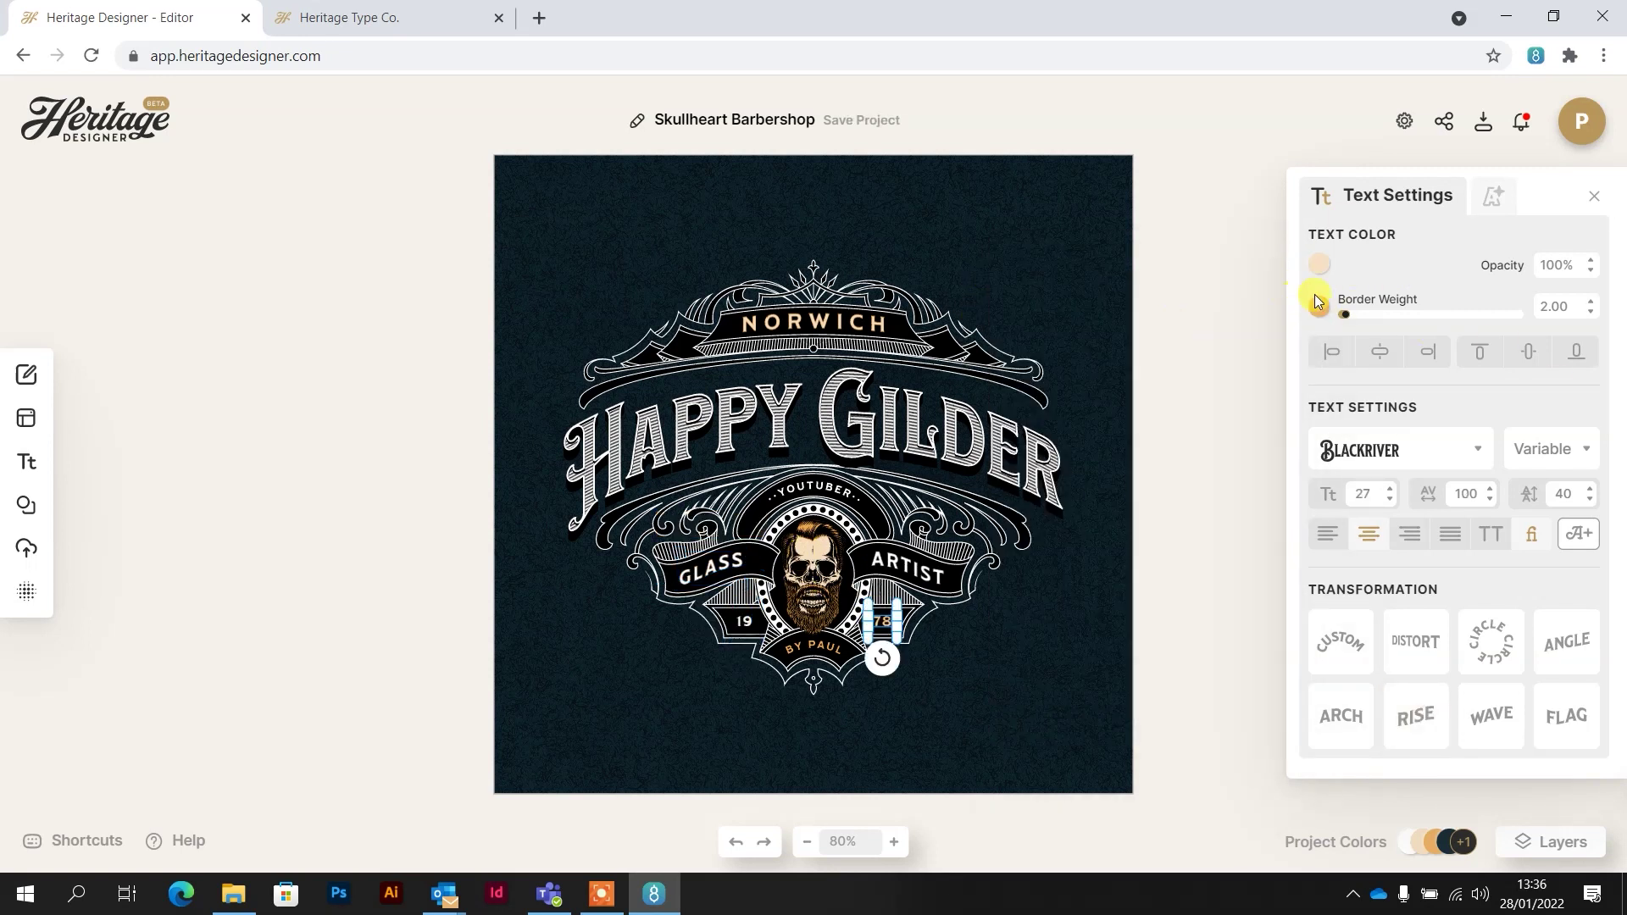
{"action": "left_click", "coordinate": [1305, 311]}
{"action": "left_click", "coordinate": [1319, 263]}
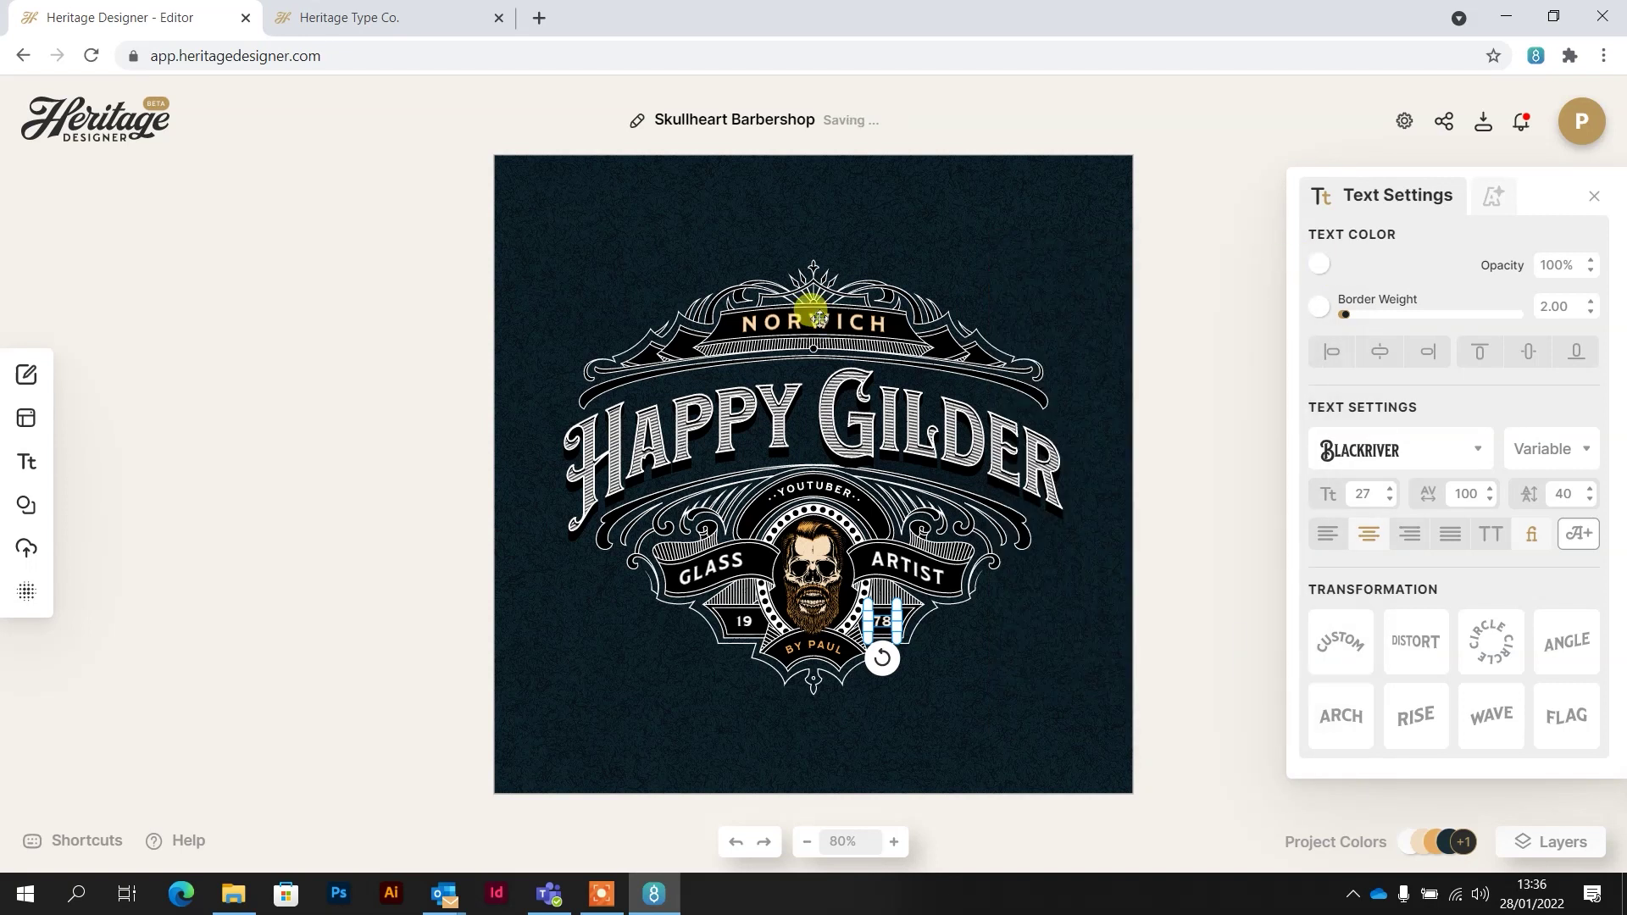
Set the NORWICH text and the curved bottom credit text to white fill and outline
{"action": "left_click", "coordinate": [841, 321]}
{"action": "left_click", "coordinate": [1318, 306]}
{"action": "left_click", "coordinate": [1319, 263]}
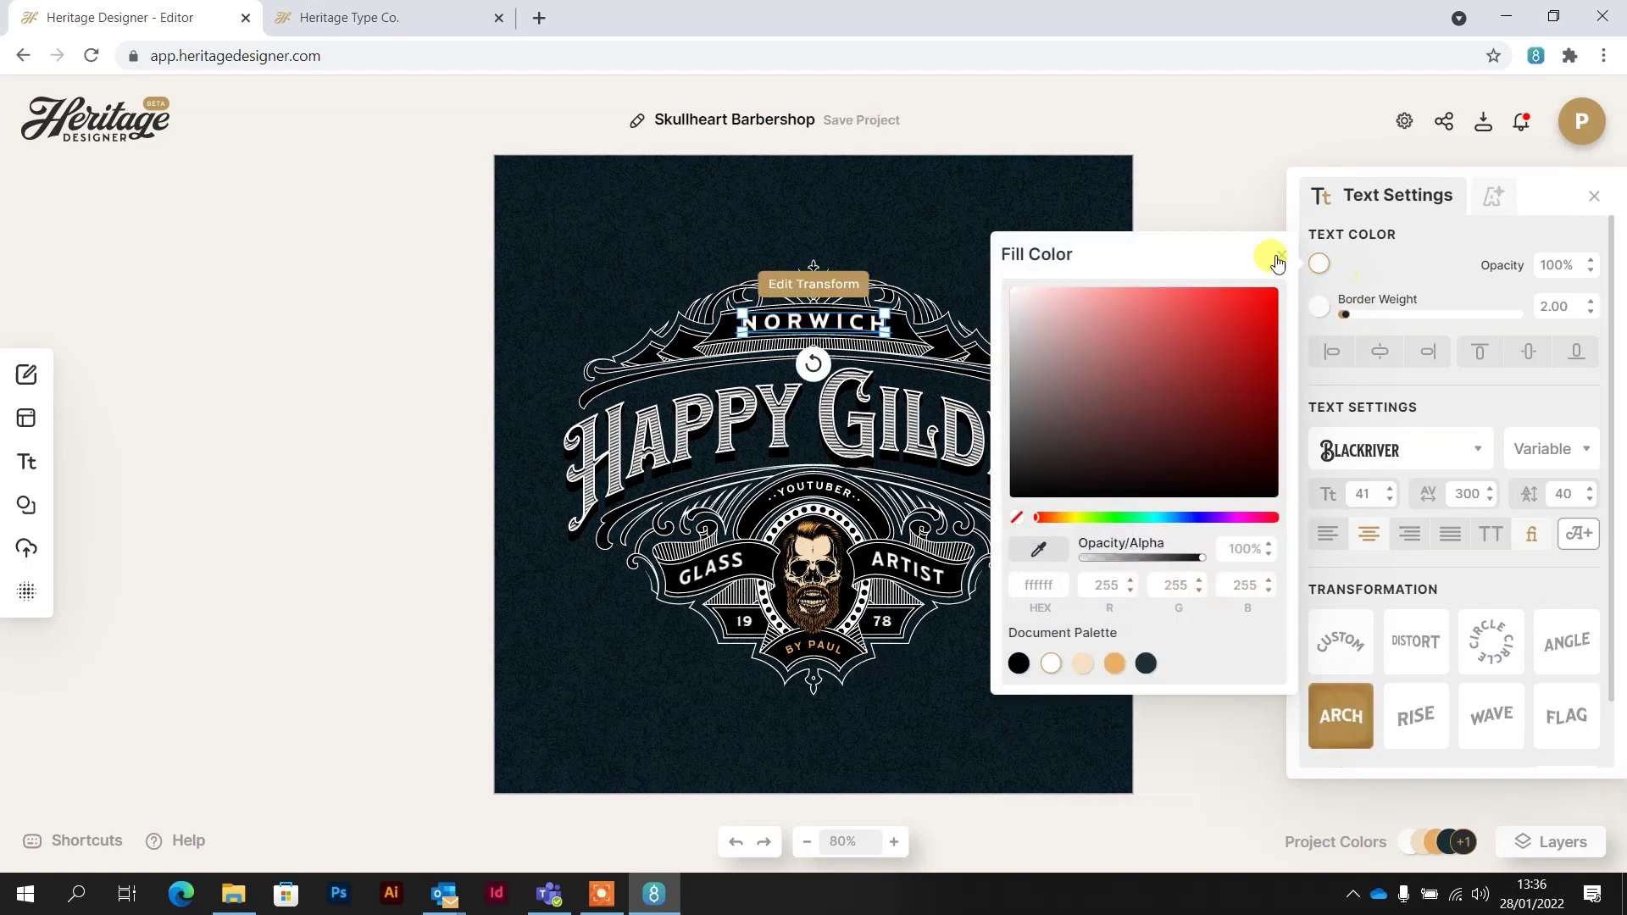
{"action": "left_click", "coordinate": [1279, 256]}
{"action": "left_click", "coordinate": [810, 646]}
{"action": "left_click", "coordinate": [1318, 306]}
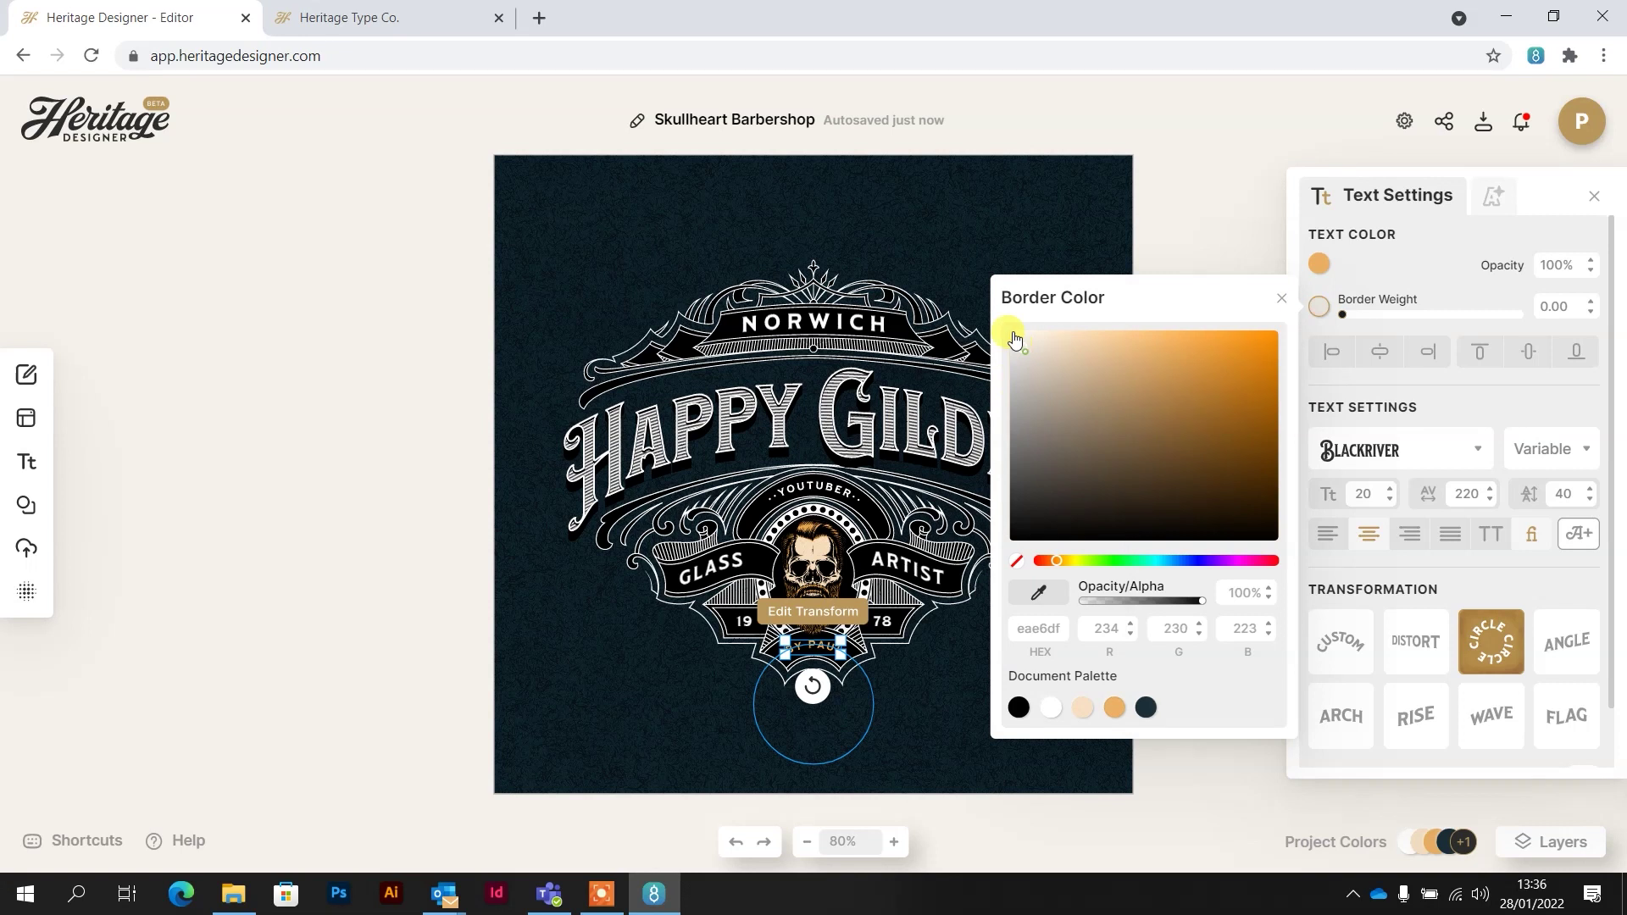
{"action": "left_click", "coordinate": [1281, 297]}
{"action": "left_click", "coordinate": [981, 443]}
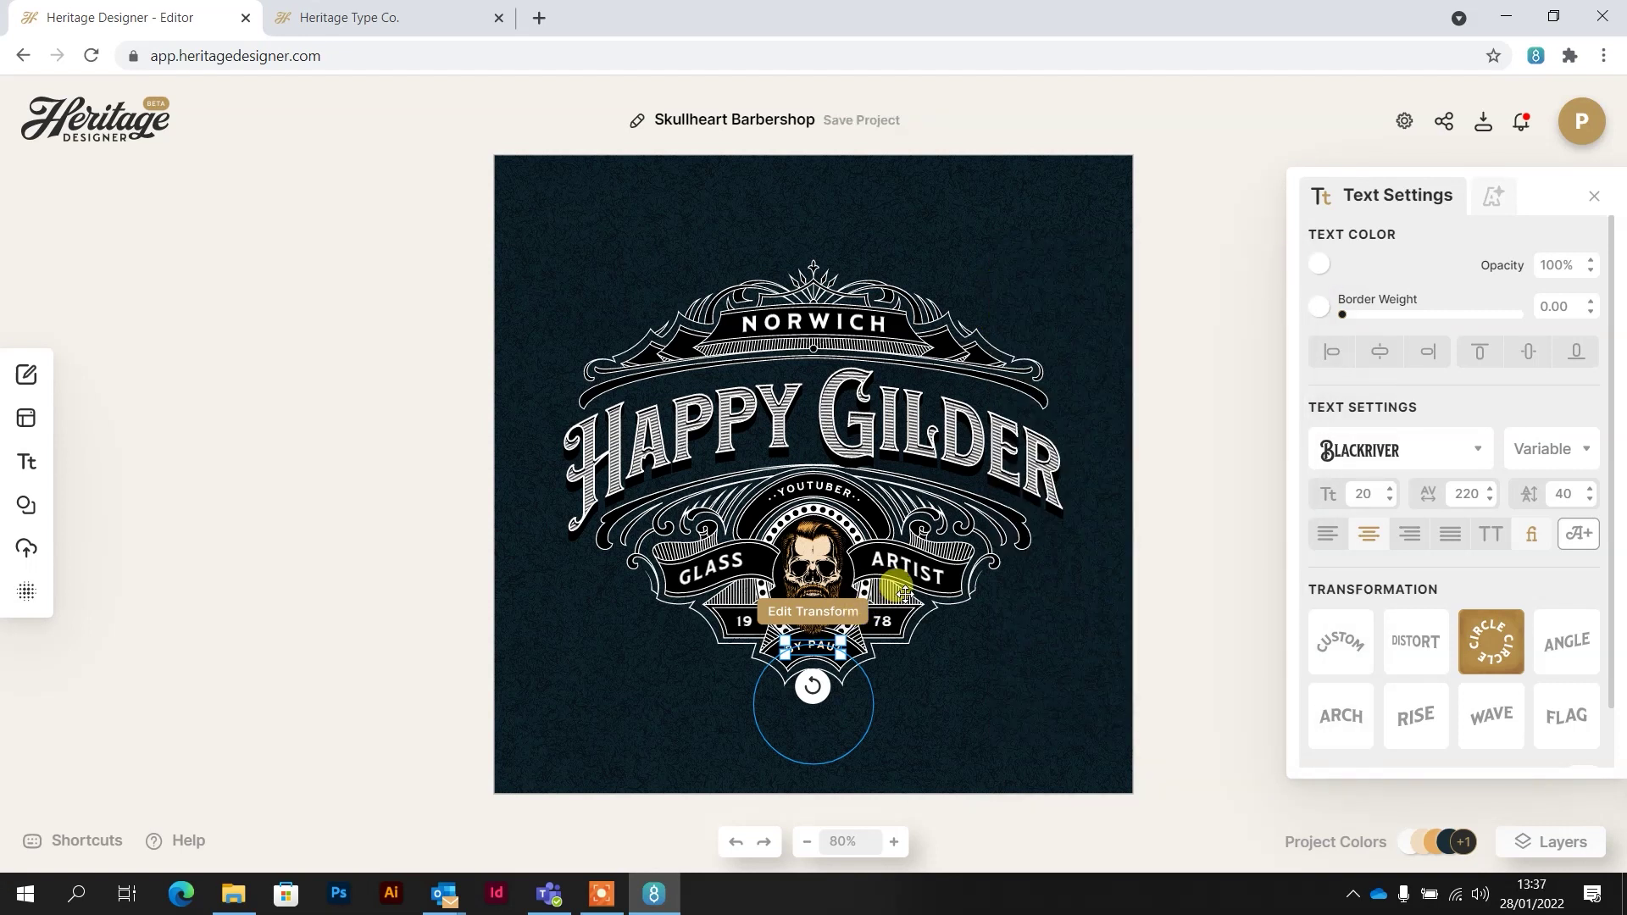
{"action": "left_click", "coordinate": [909, 600]}
Change the skull graphic's peach colour to white
{"action": "left_click", "coordinate": [809, 551]}
{"action": "left_click", "coordinate": [1351, 264]}
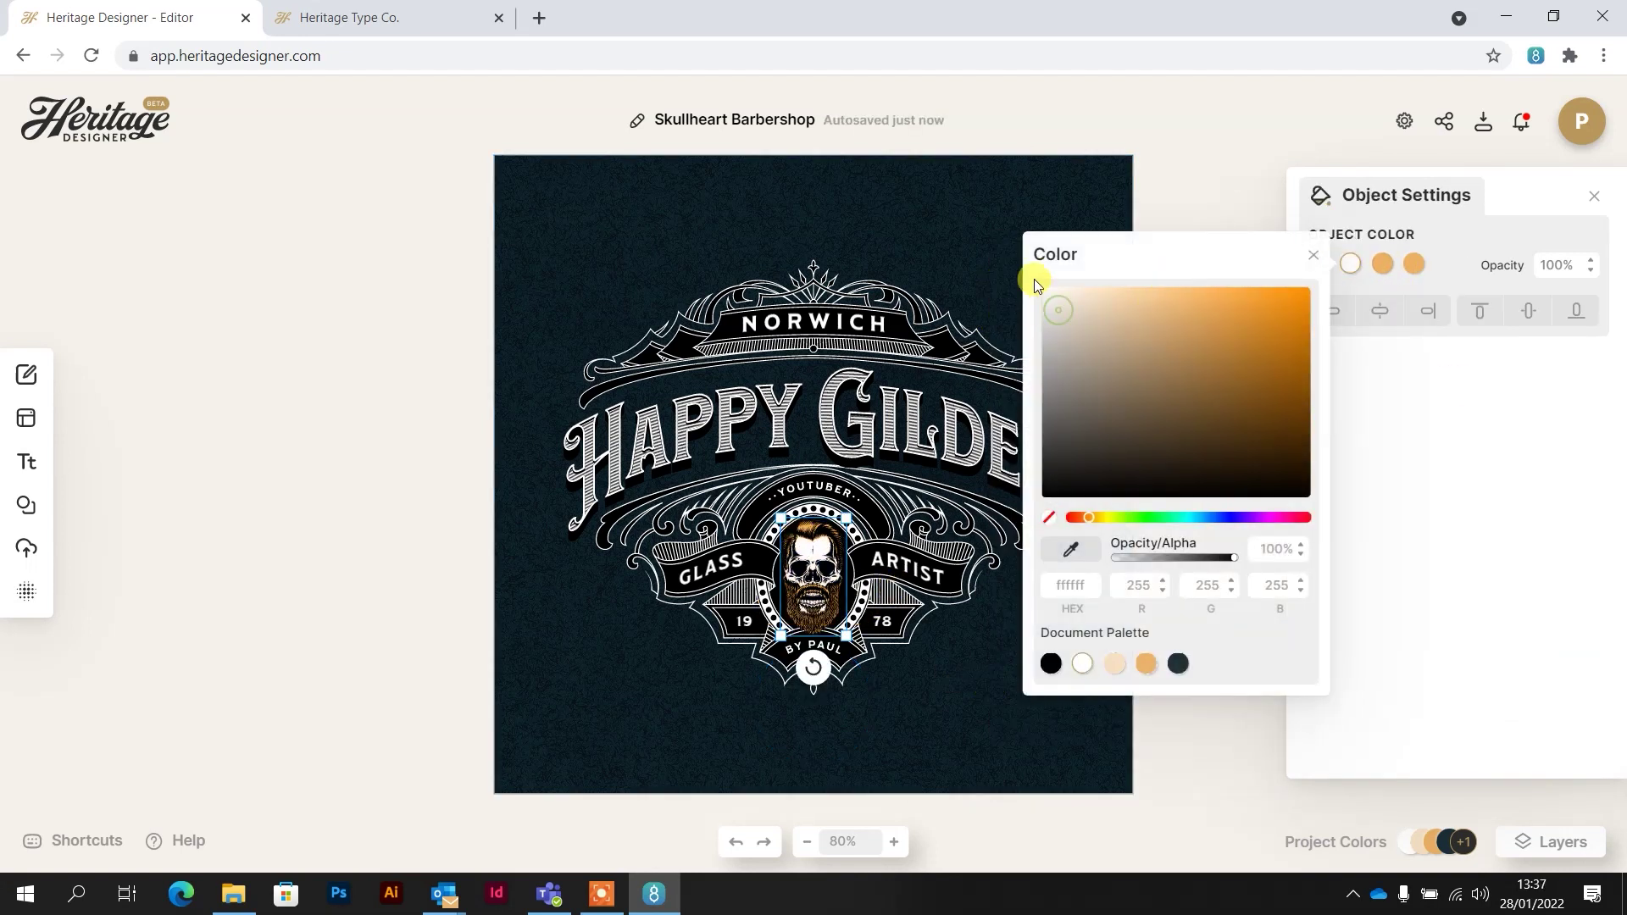
{"action": "left_click", "coordinate": [1033, 283]}
{"action": "left_click", "coordinate": [1313, 255]}
{"action": "left_click", "coordinate": [1382, 263]}
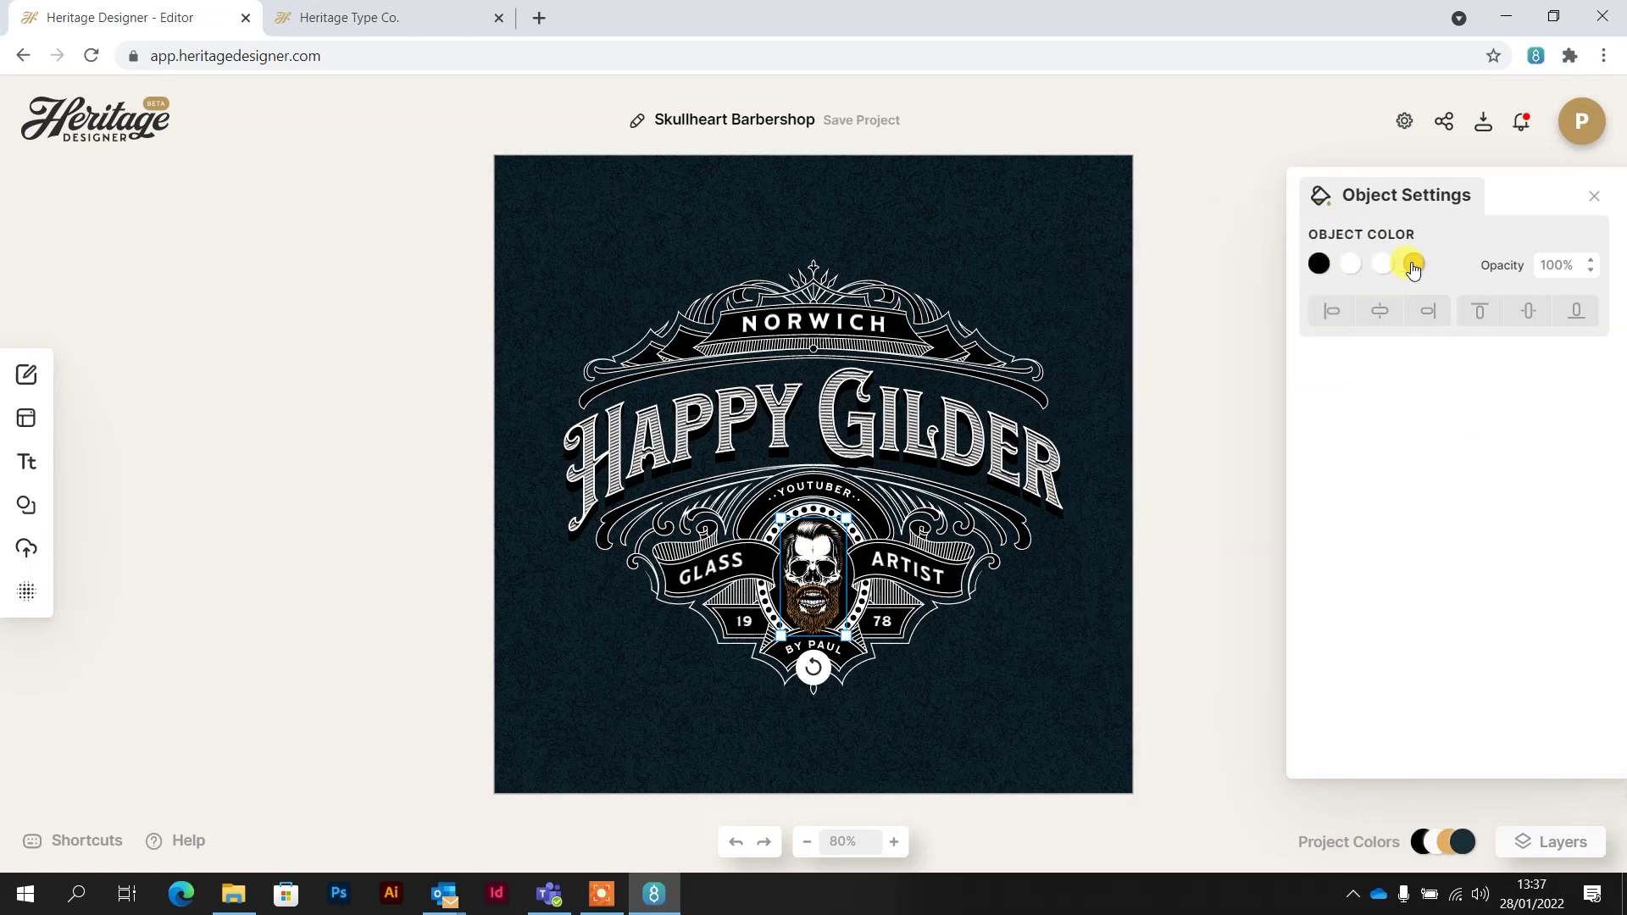
{"action": "left_click", "coordinate": [1413, 265]}
{"action": "left_click", "coordinate": [1064, 247]}
Set the background to solid black and dismiss the colour picker and Invite Friends popup
{"action": "left_click", "coordinate": [1318, 264]}
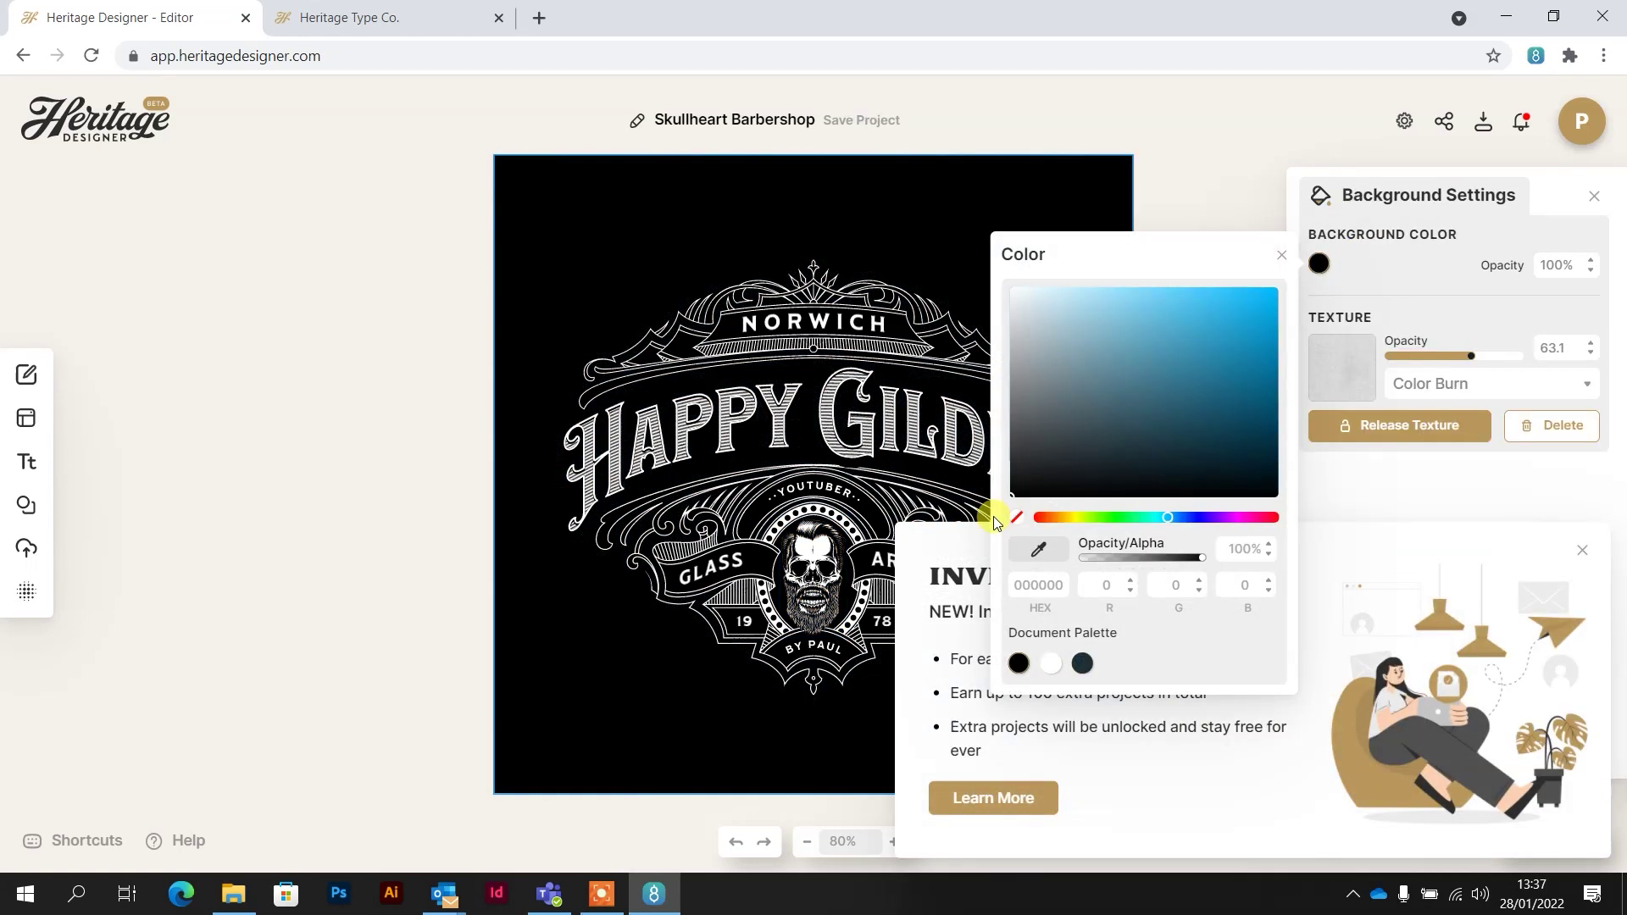
{"action": "left_click", "coordinate": [1168, 415]}
{"action": "left_click", "coordinate": [1168, 415]}
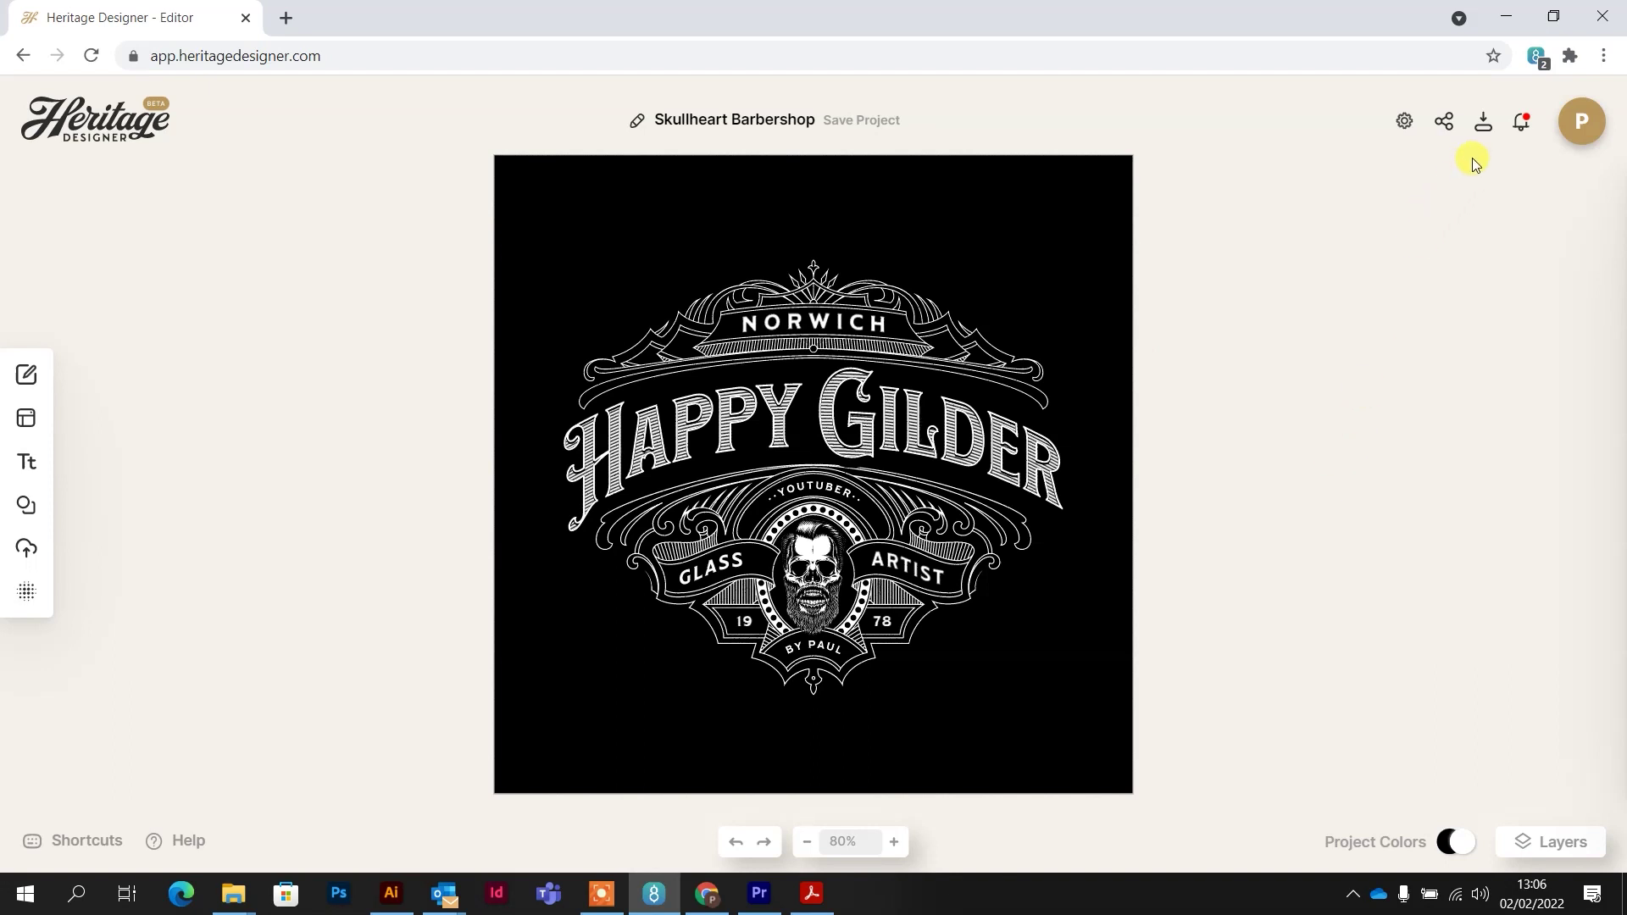
Set the download size to 2000 × 2000 px, then view the SVG in Illustrator
{"action": "left_click", "coordinate": [1483, 127]}
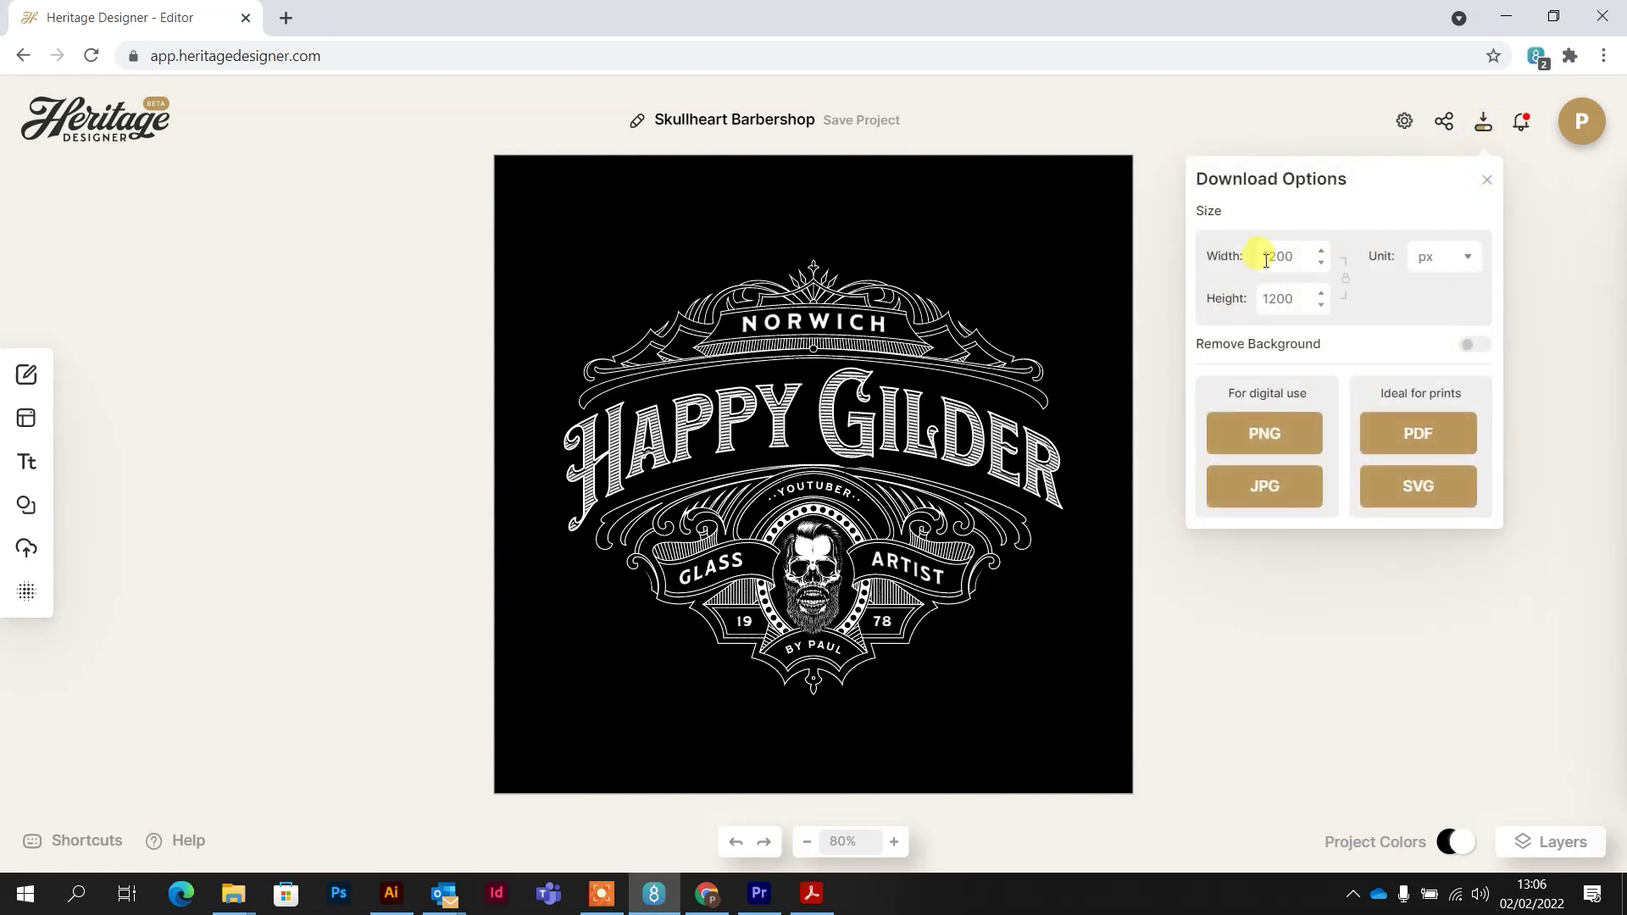
{"action": "left_click", "coordinate": [1469, 261]}
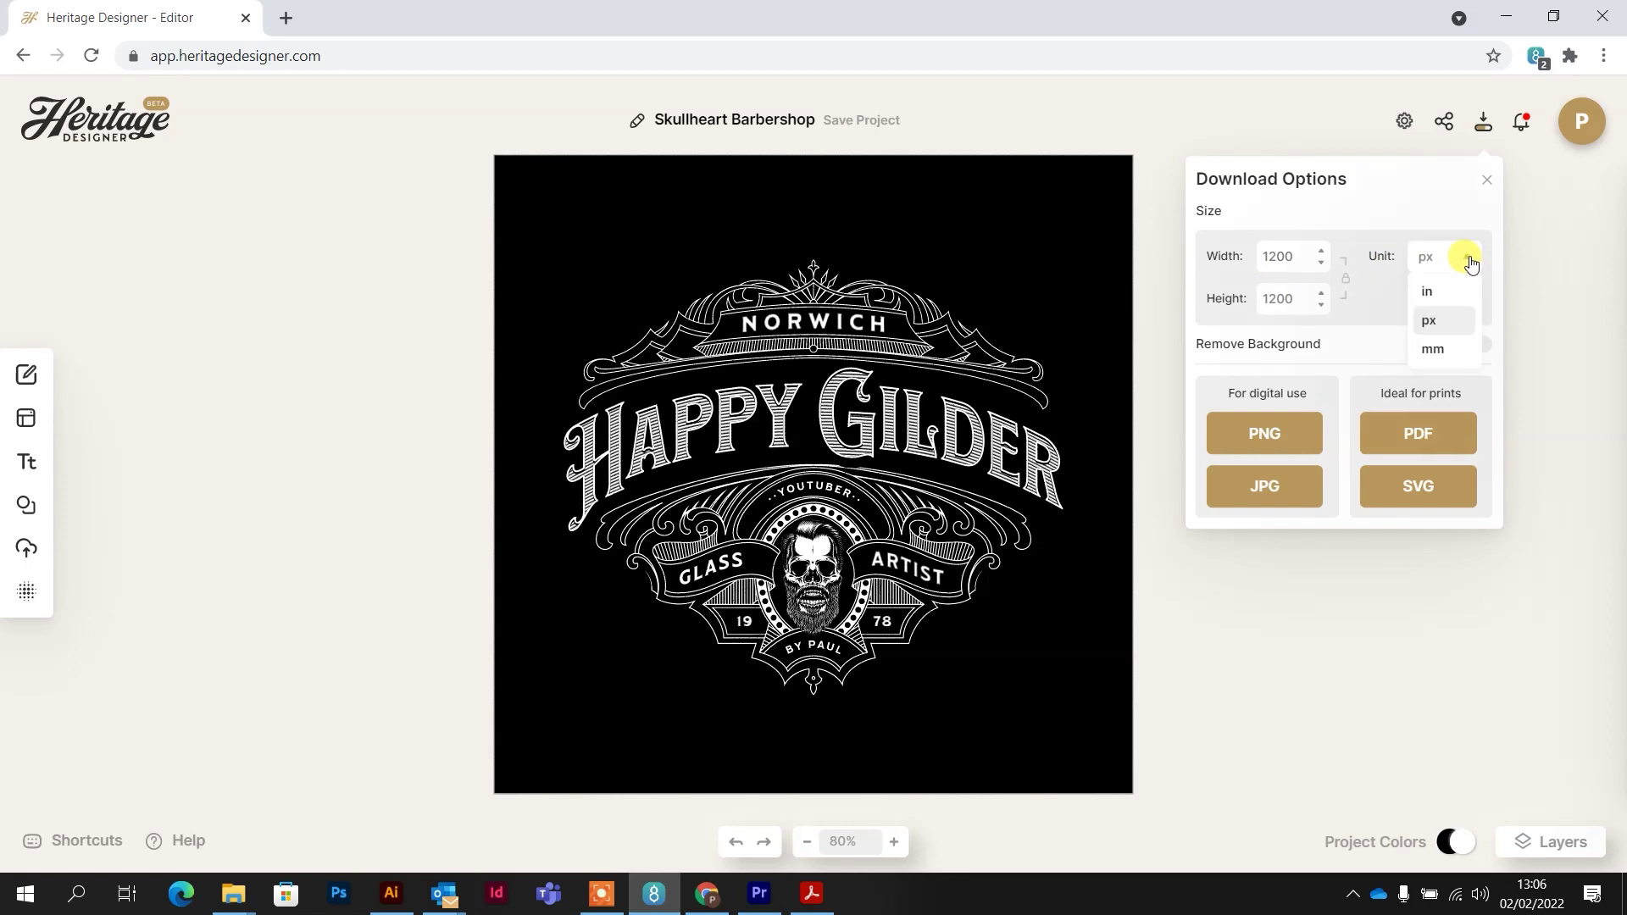
{"action": "double_click", "coordinate": [1299, 255]}
{"action": "type", "text": "2000"}
{"action": "double_click", "coordinate": [1279, 298]}
{"action": "type", "text": "2000"}
{"action": "left_click", "coordinate": [1164, 386]}
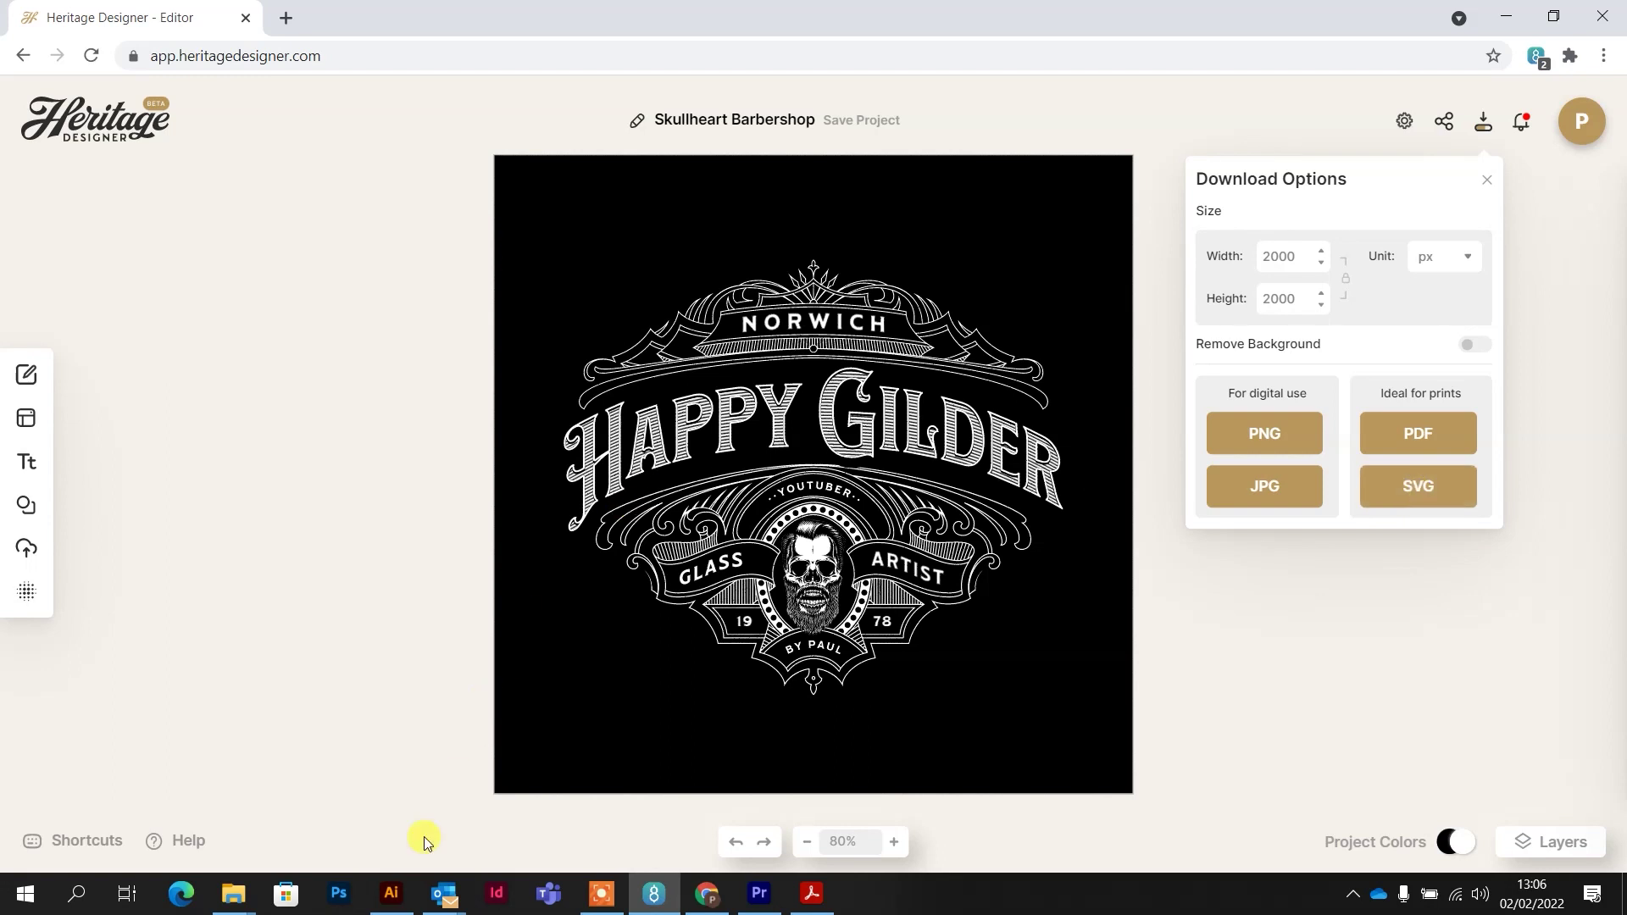
{"action": "left_click", "coordinate": [394, 894]}
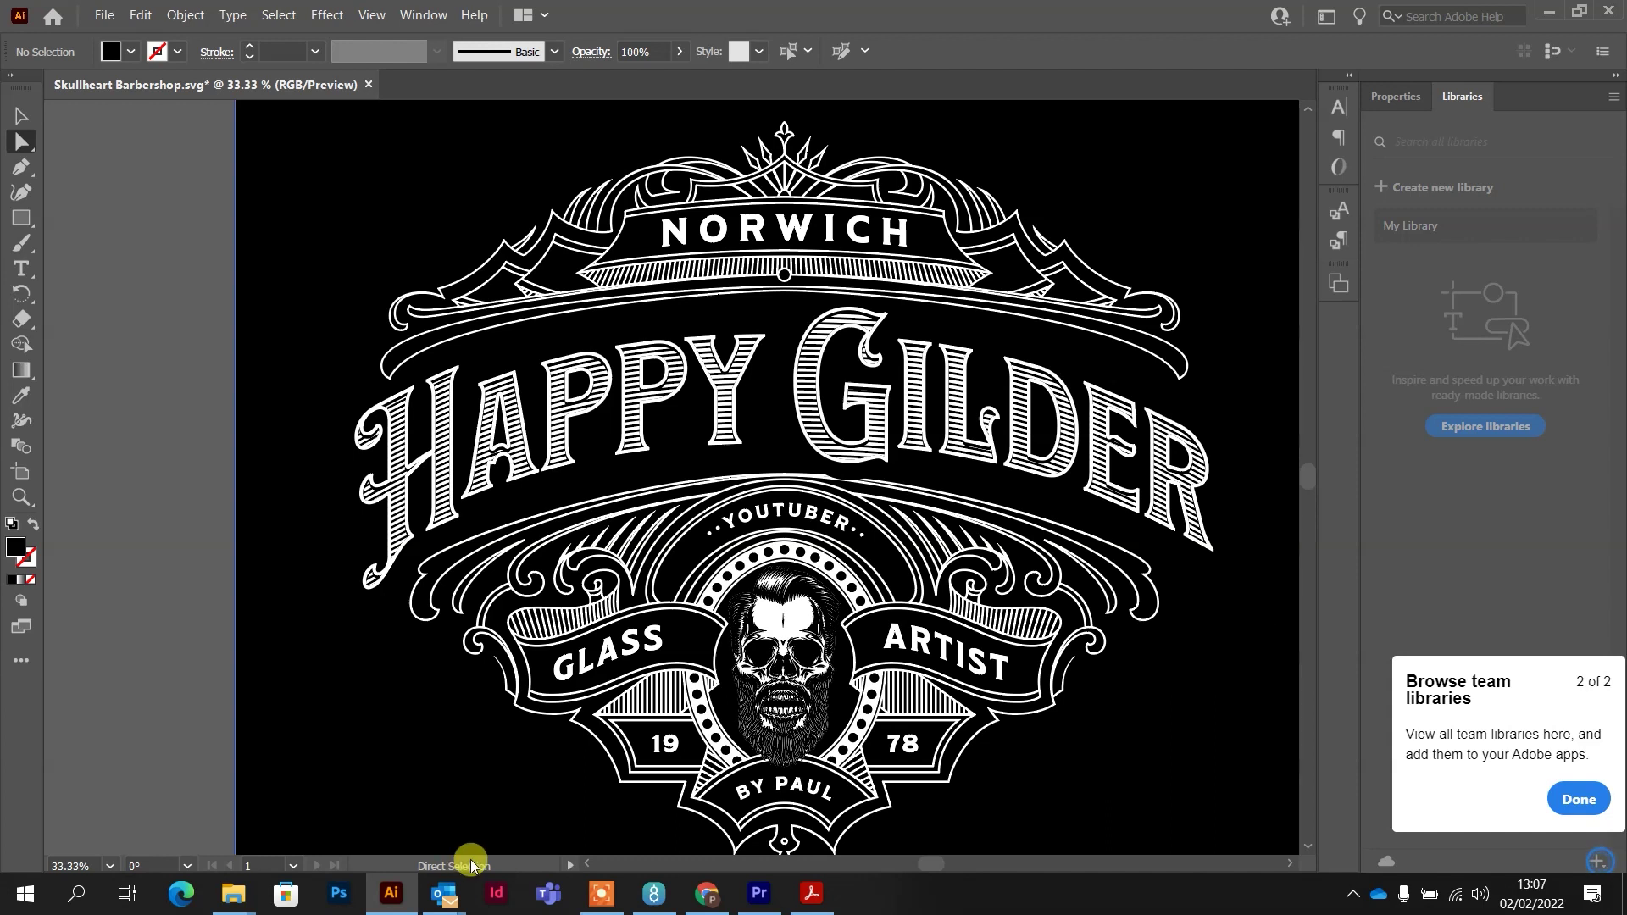
Download the badge from Heritage Designer as a PNG and open Skullheart Barbershop.png
{"action": "left_click", "coordinate": [652, 899]}
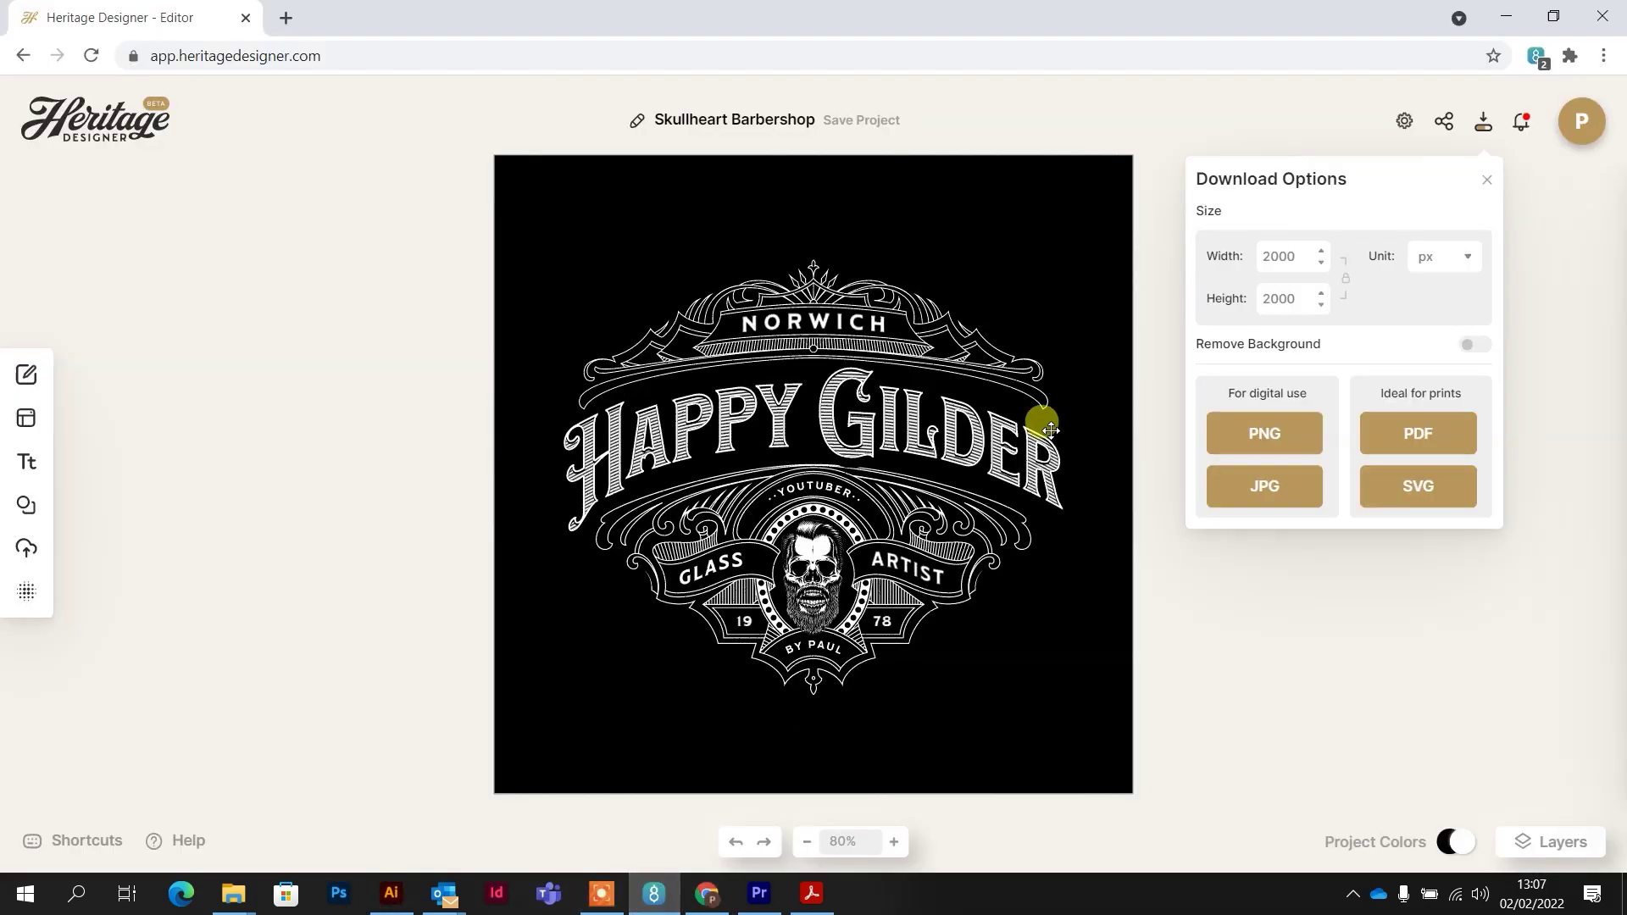
{"action": "left_click", "coordinate": [1267, 434]}
{"action": "left_click", "coordinate": [100, 857]}
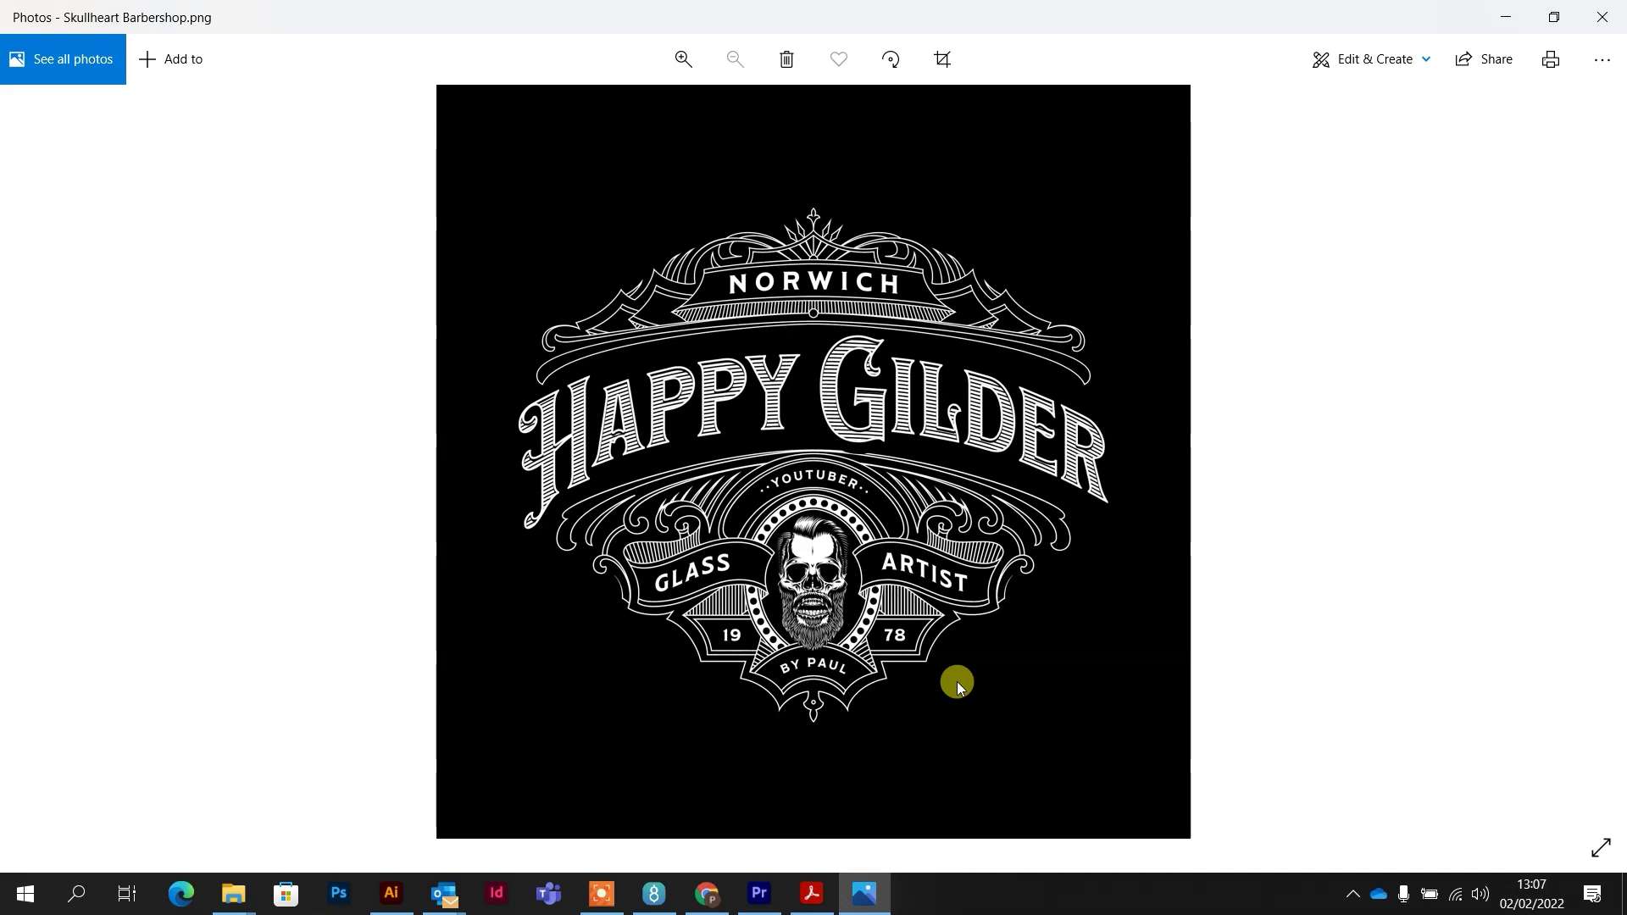